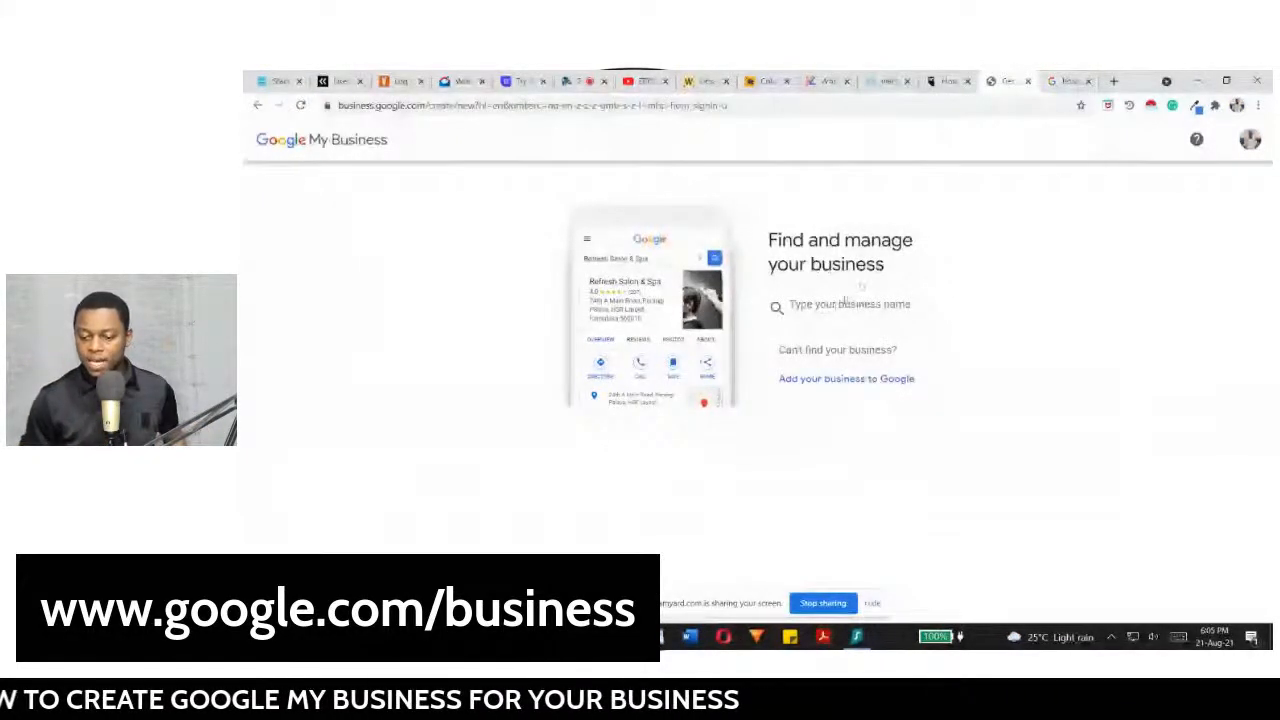
Step: Enter 'Jemila fashion designers' as the business name and create a business with it
left_click(835, 307)
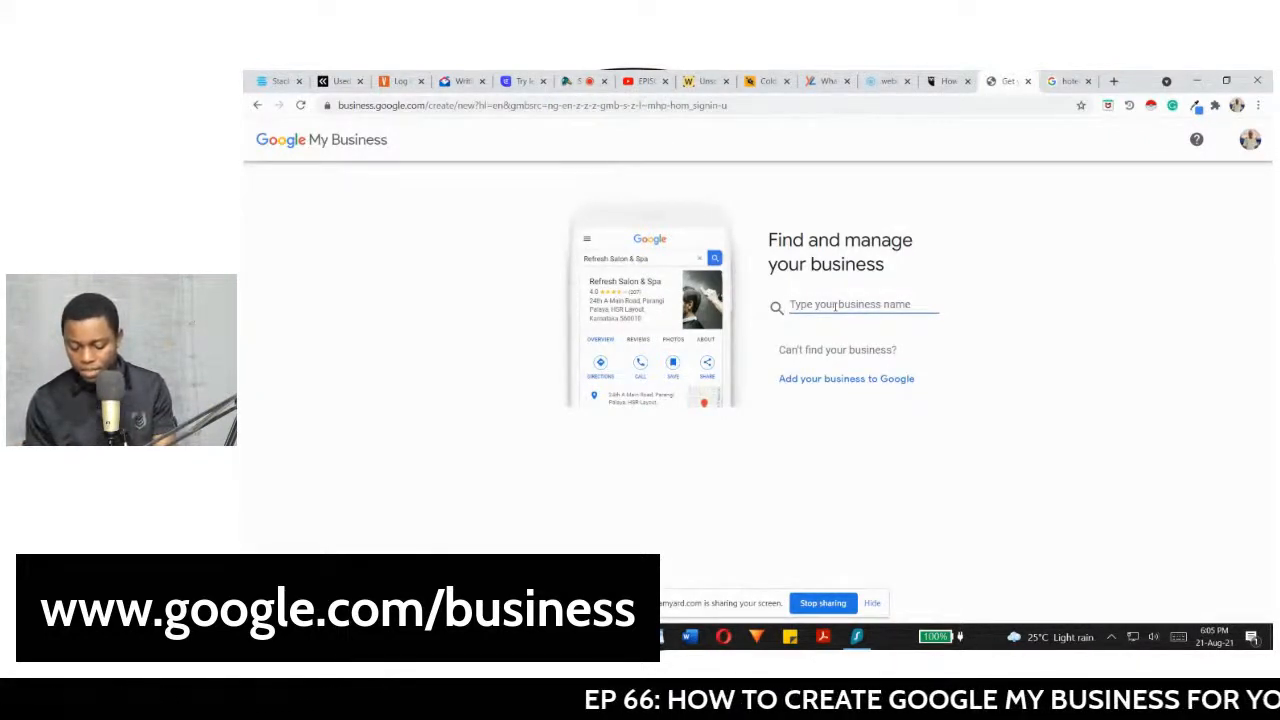
type("J")
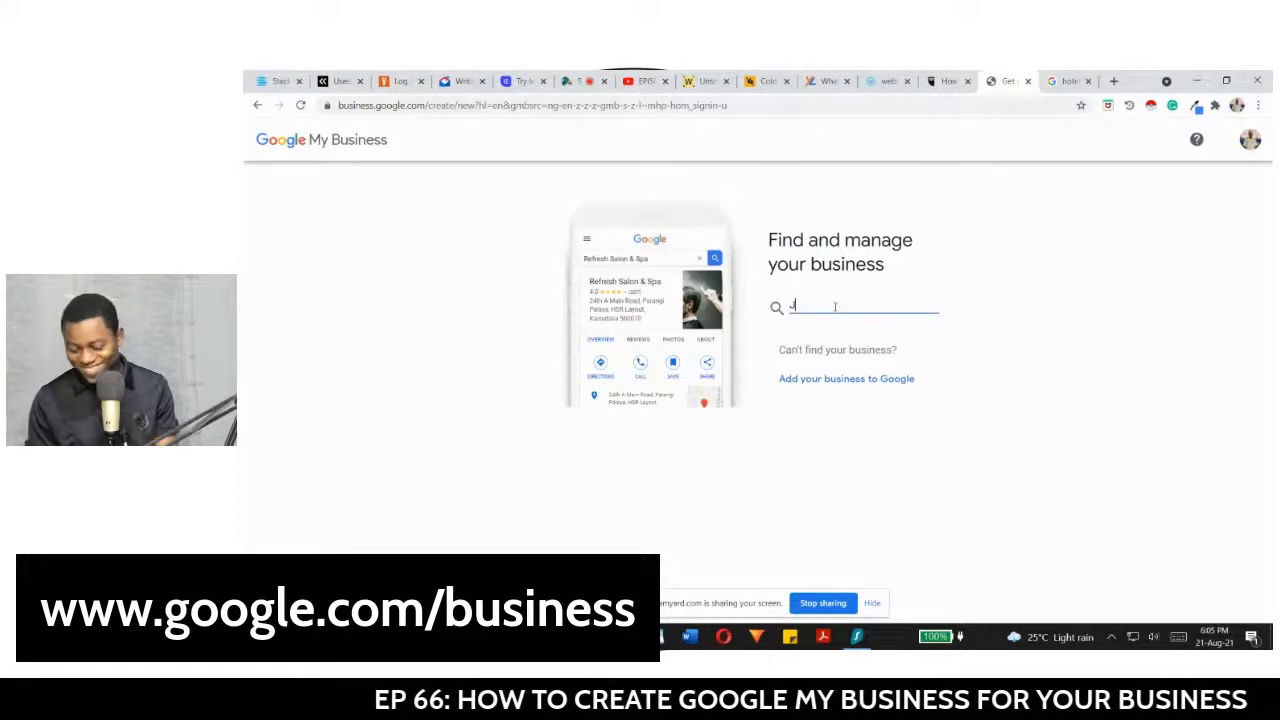
type("emo")
key("BackSpace")
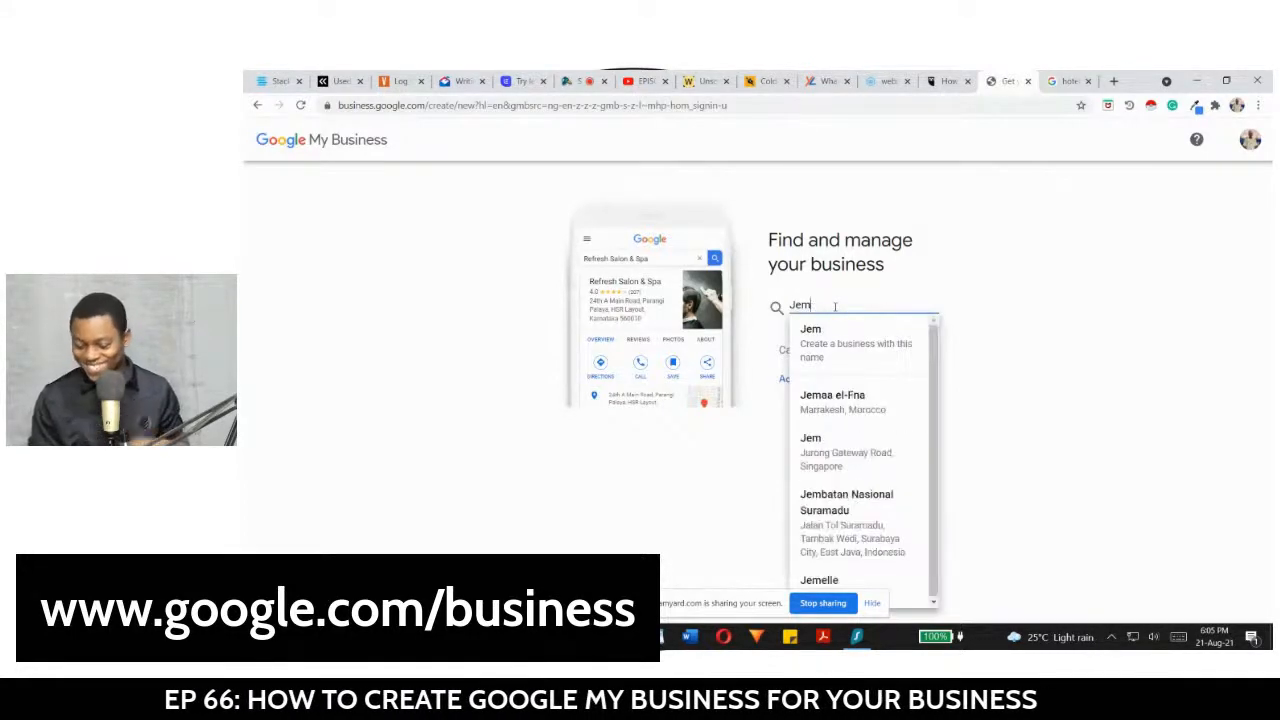
type("ila")
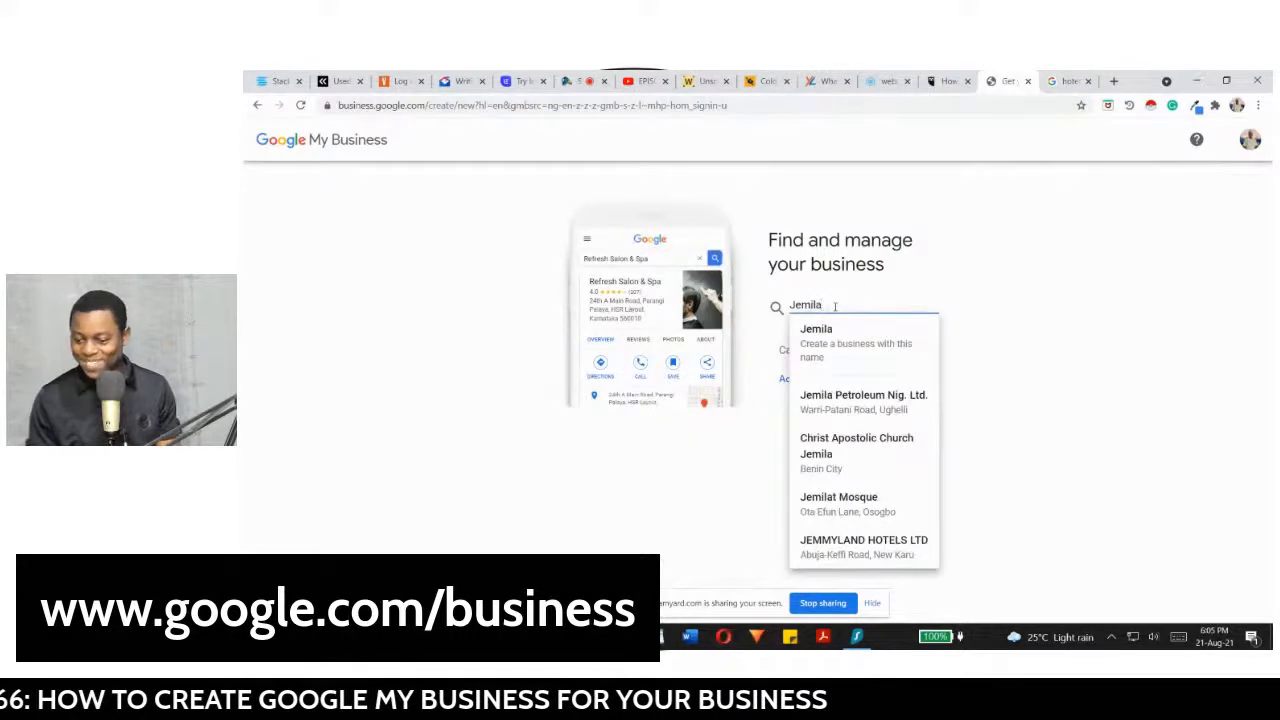
type(" fa")
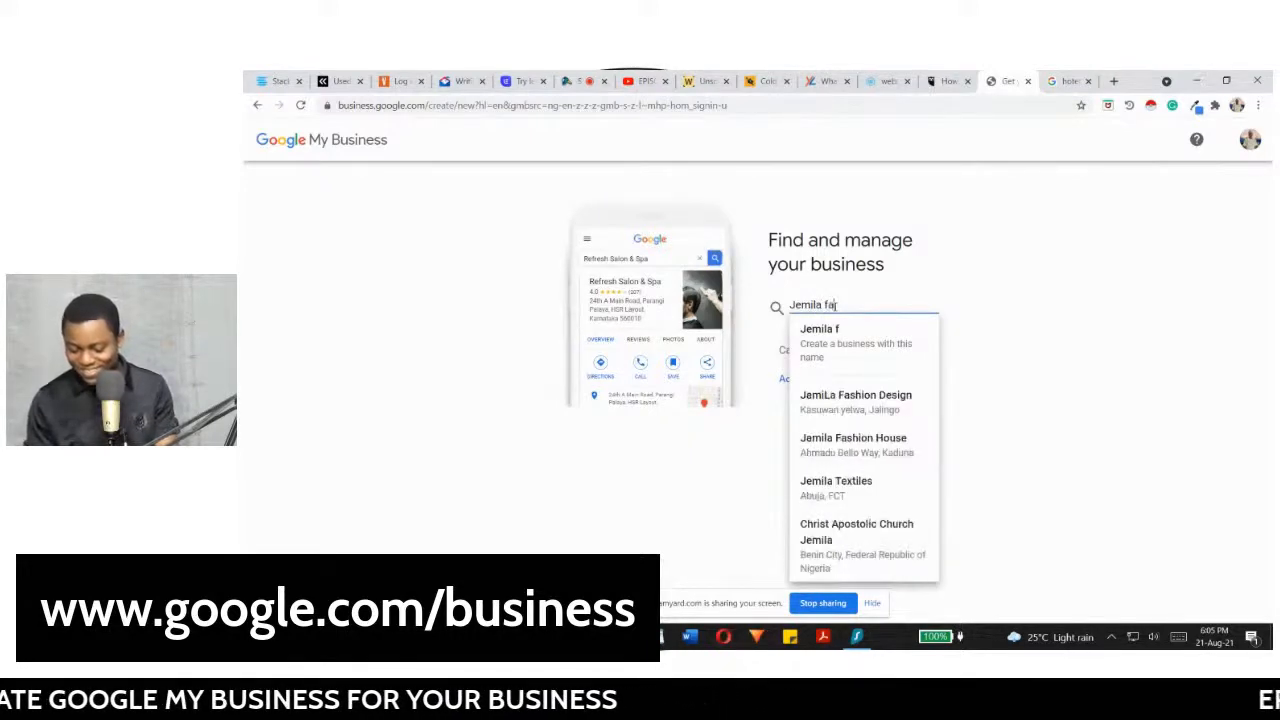
type("shion ")
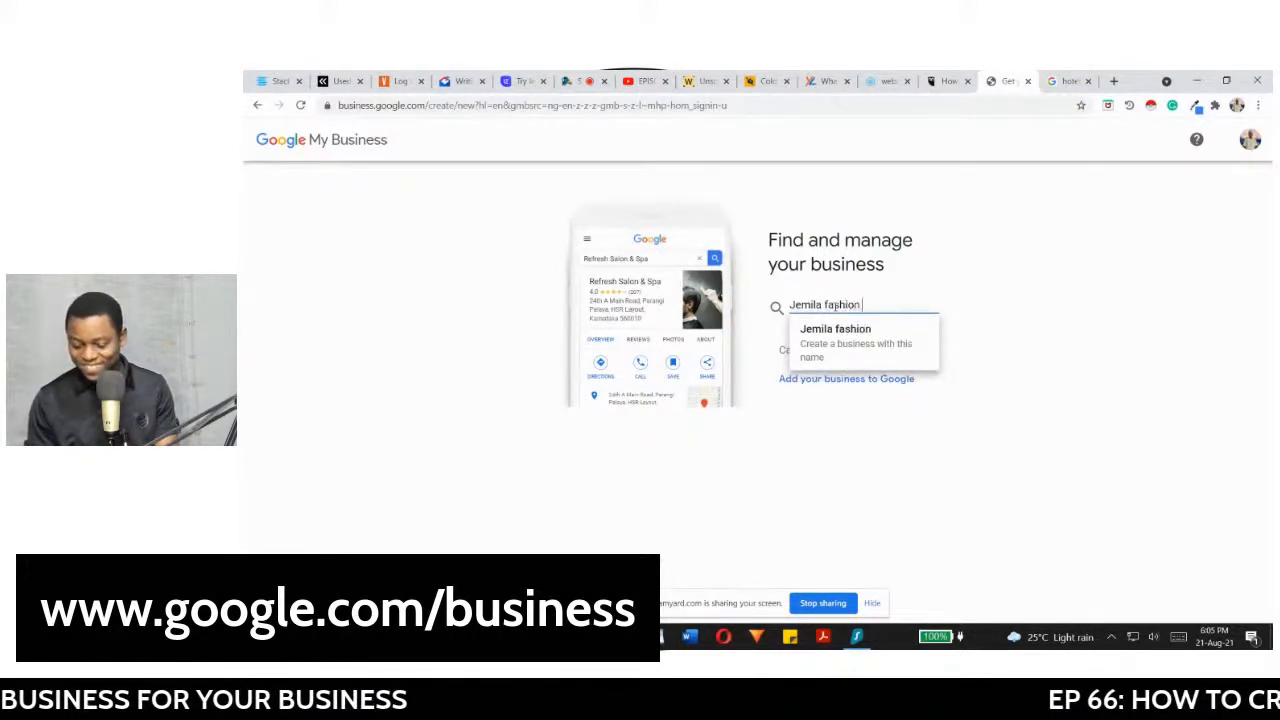
type("designers")
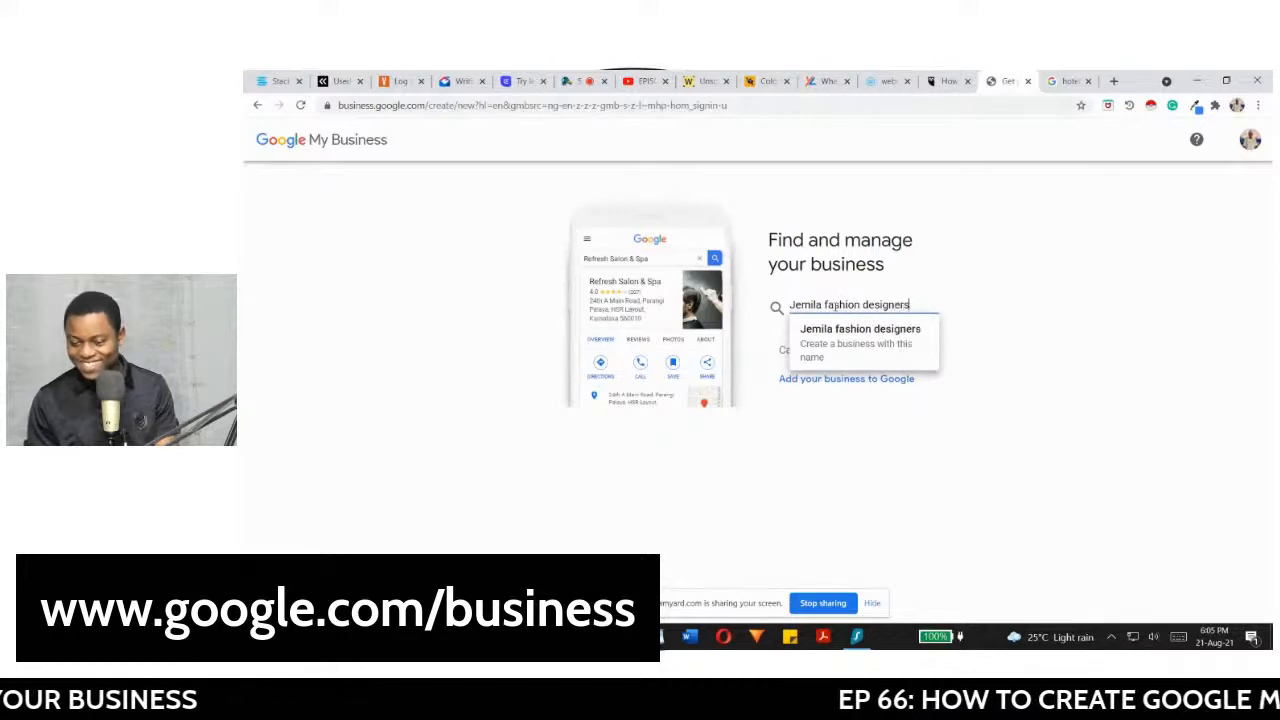
left_click(859, 360)
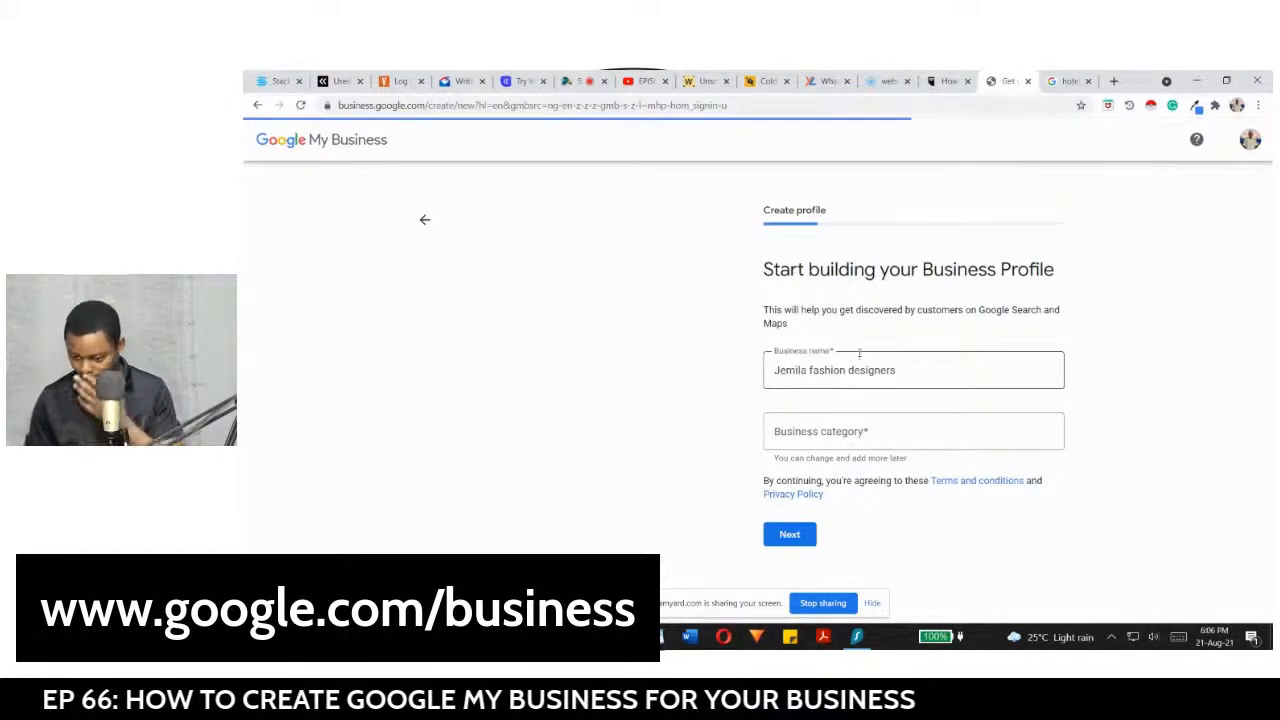
Step: Search 'fashion', pick Fashion designer as the business category, and continue
left_click(818, 431)
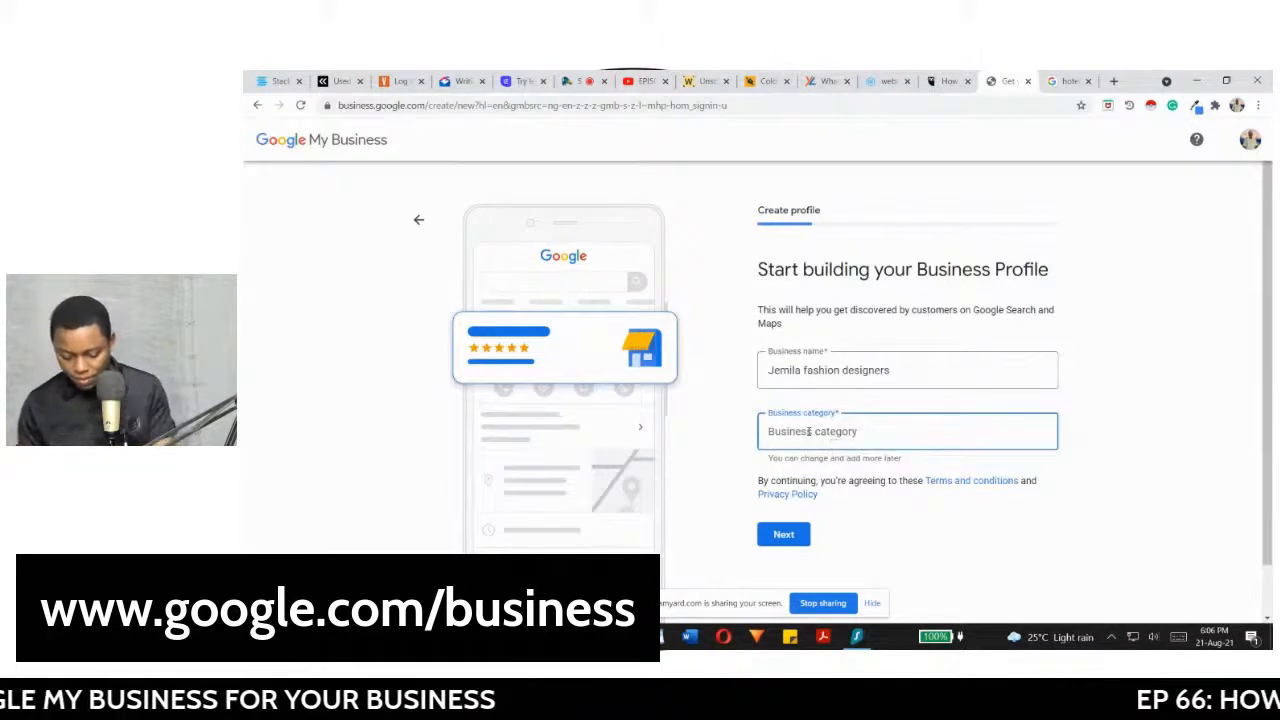
type("f")
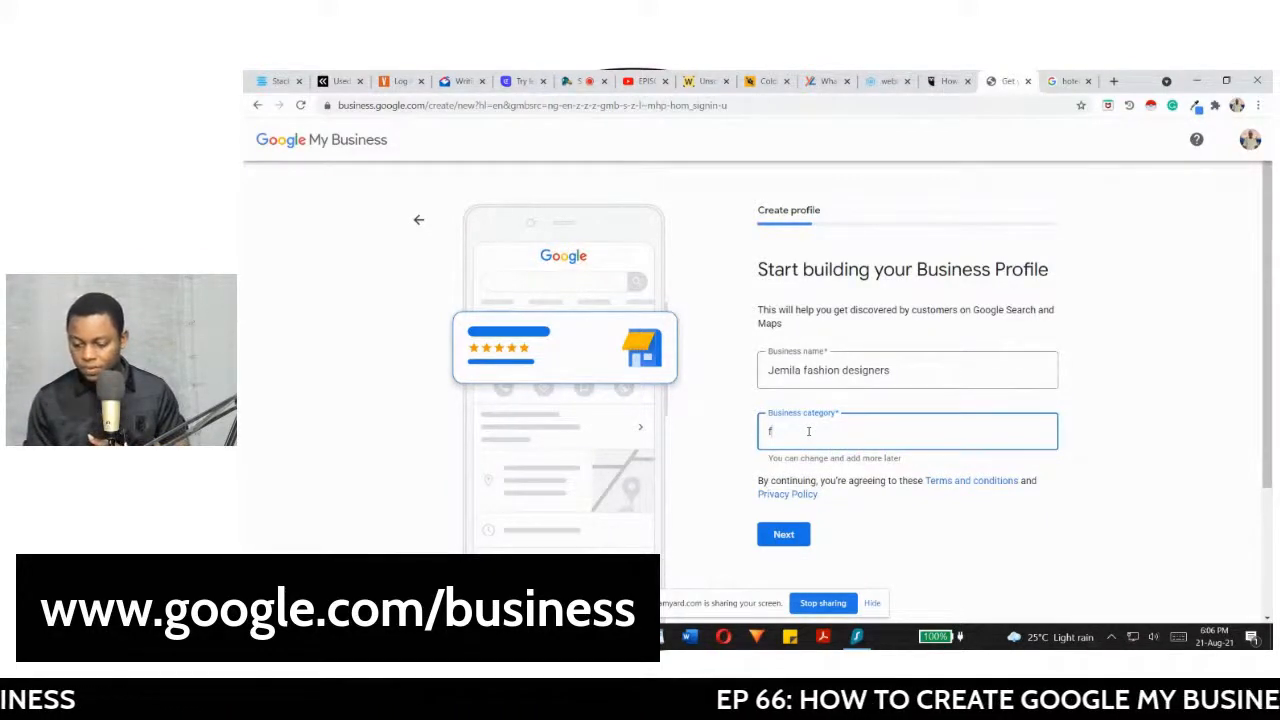
type("ashion")
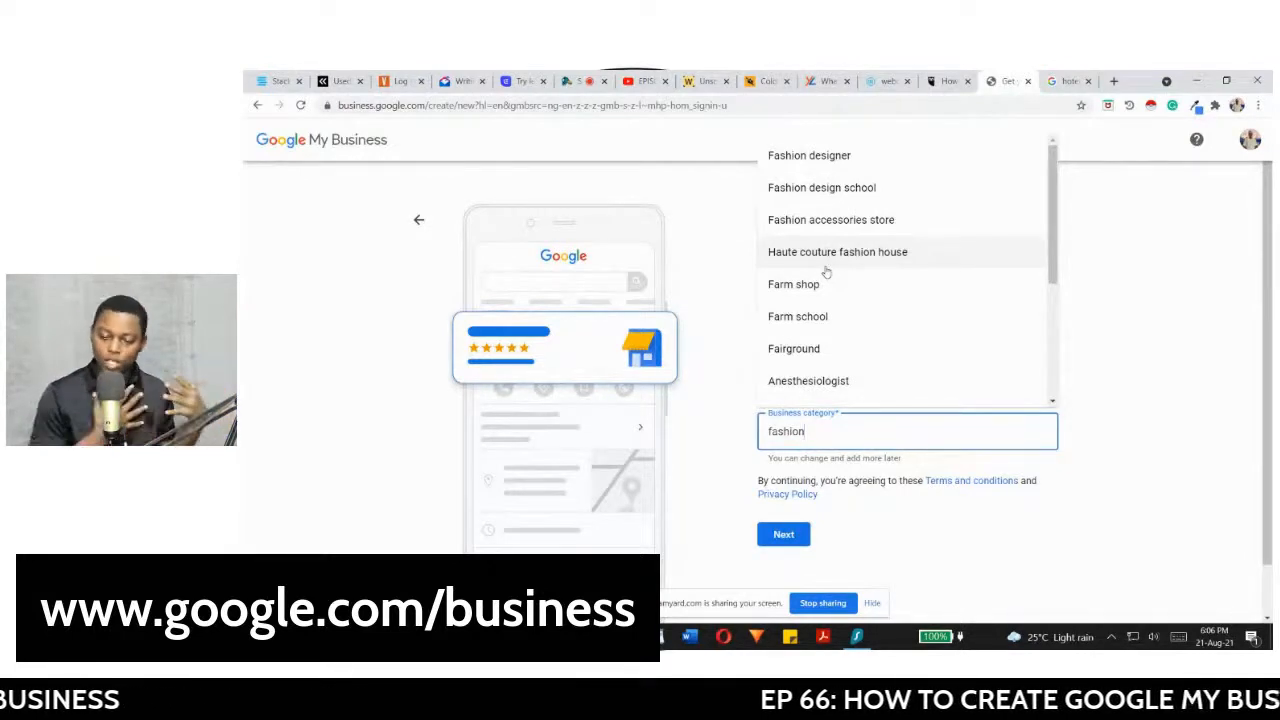
left_click(811, 165)
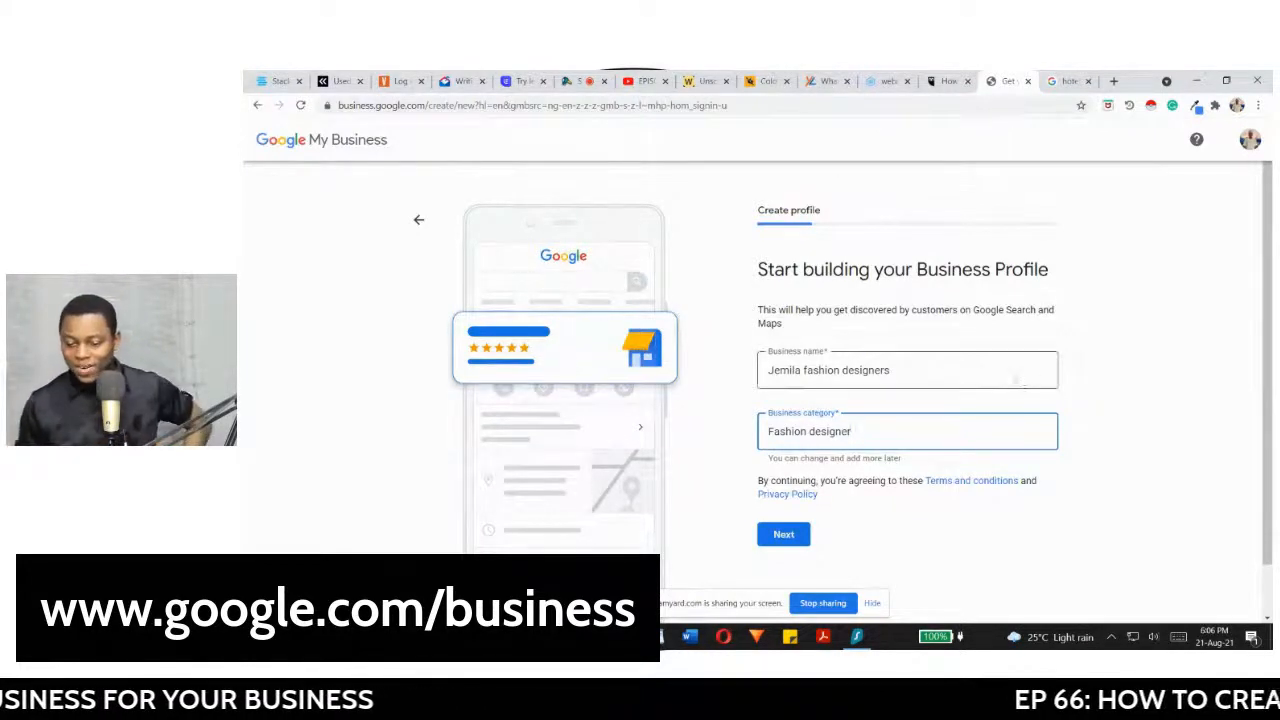
left_click(784, 537)
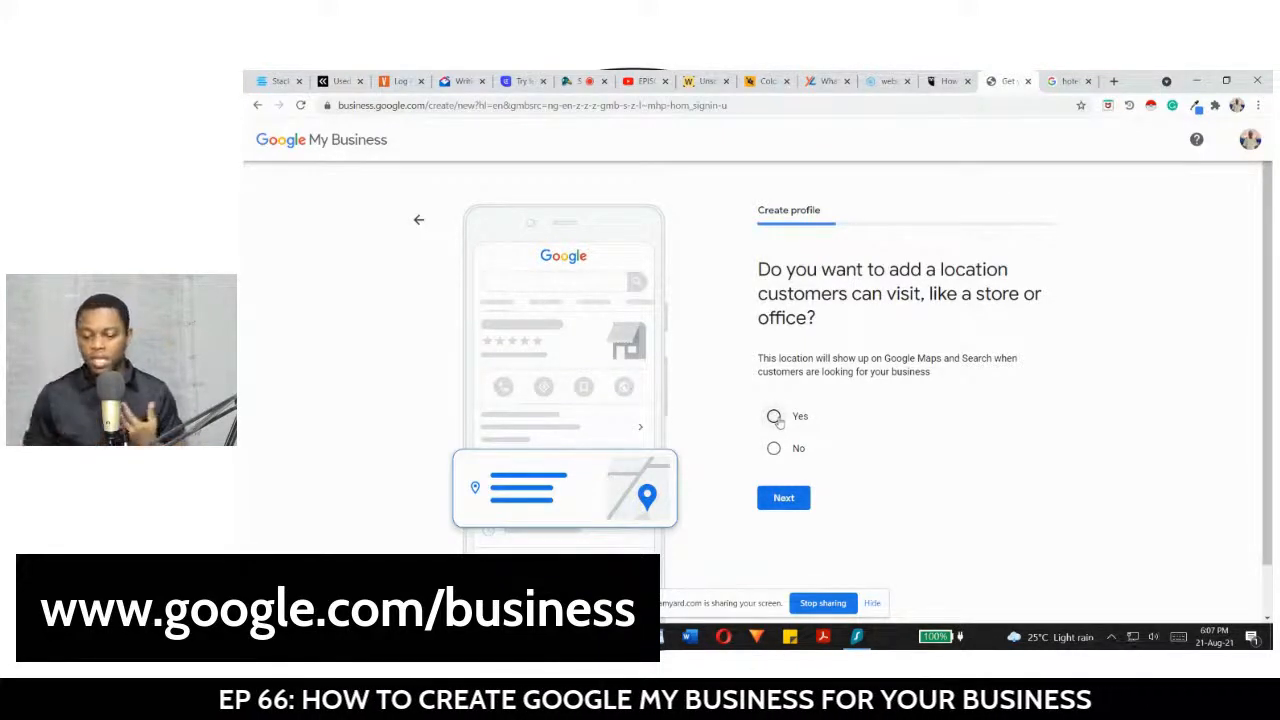
Step: Answer Yes to having a location customers can visit and proceed to the address form
left_click(776, 418)
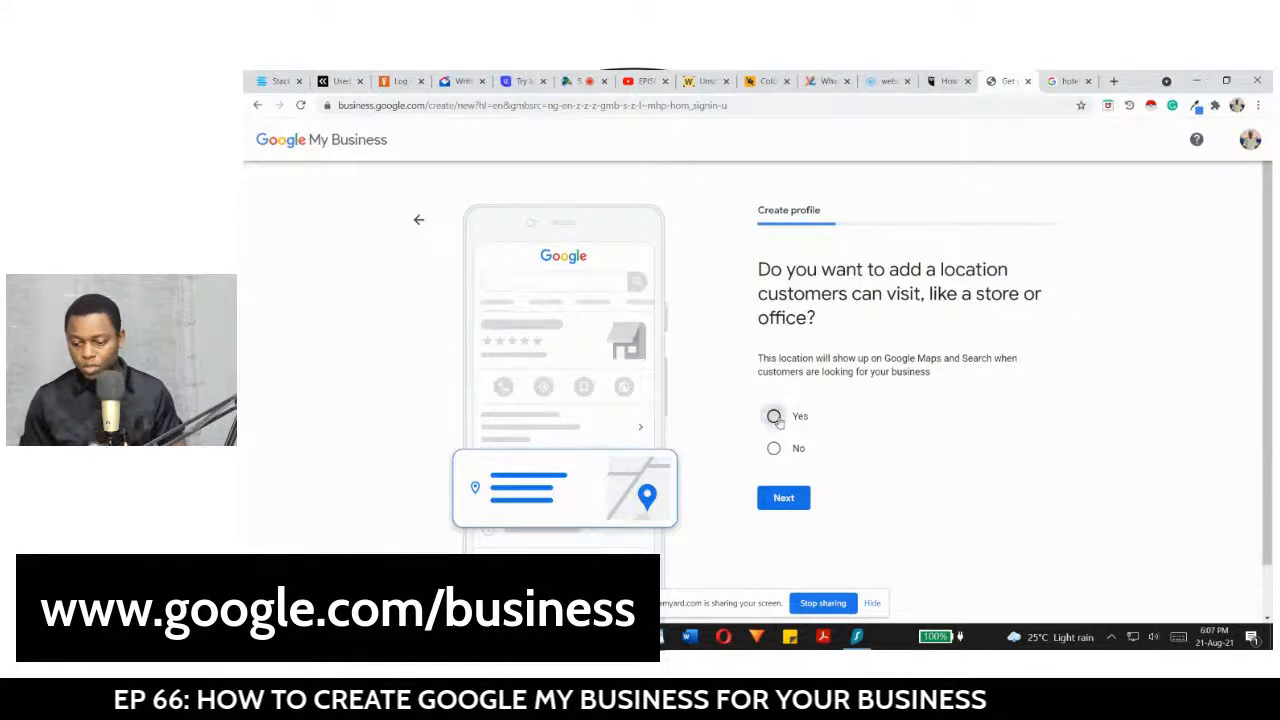
left_click(784, 499)
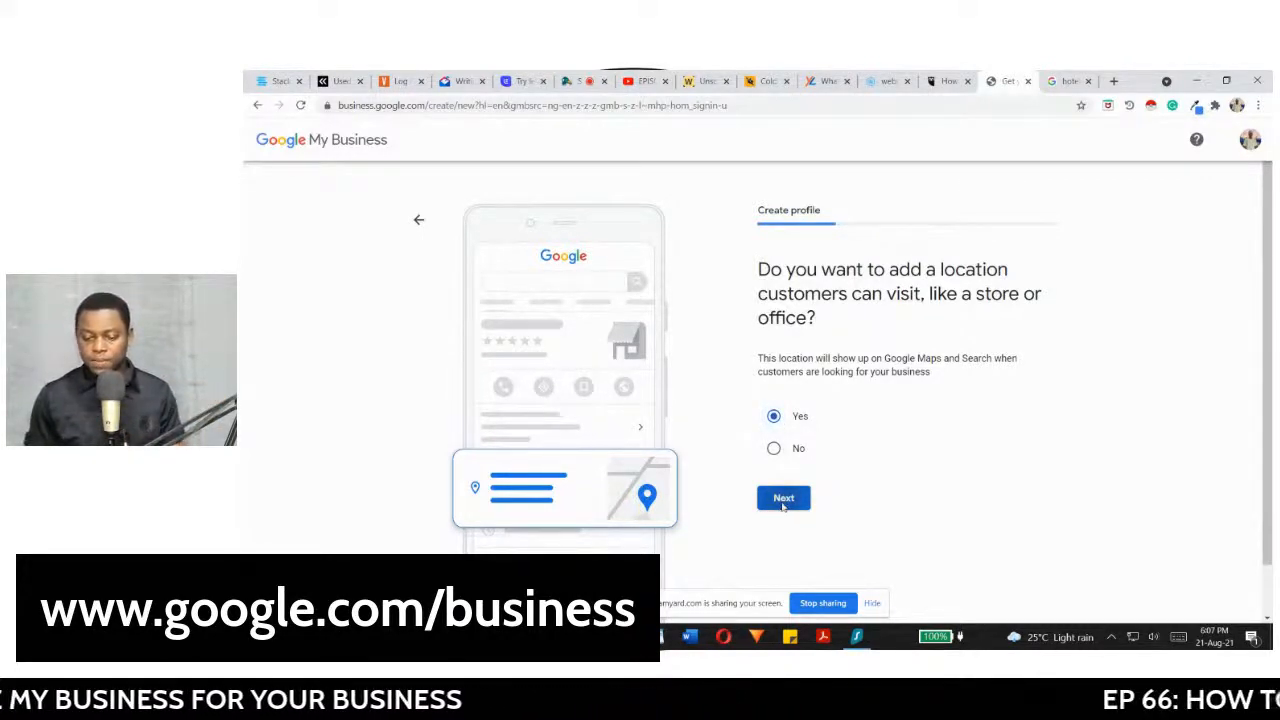
left_click(784, 499)
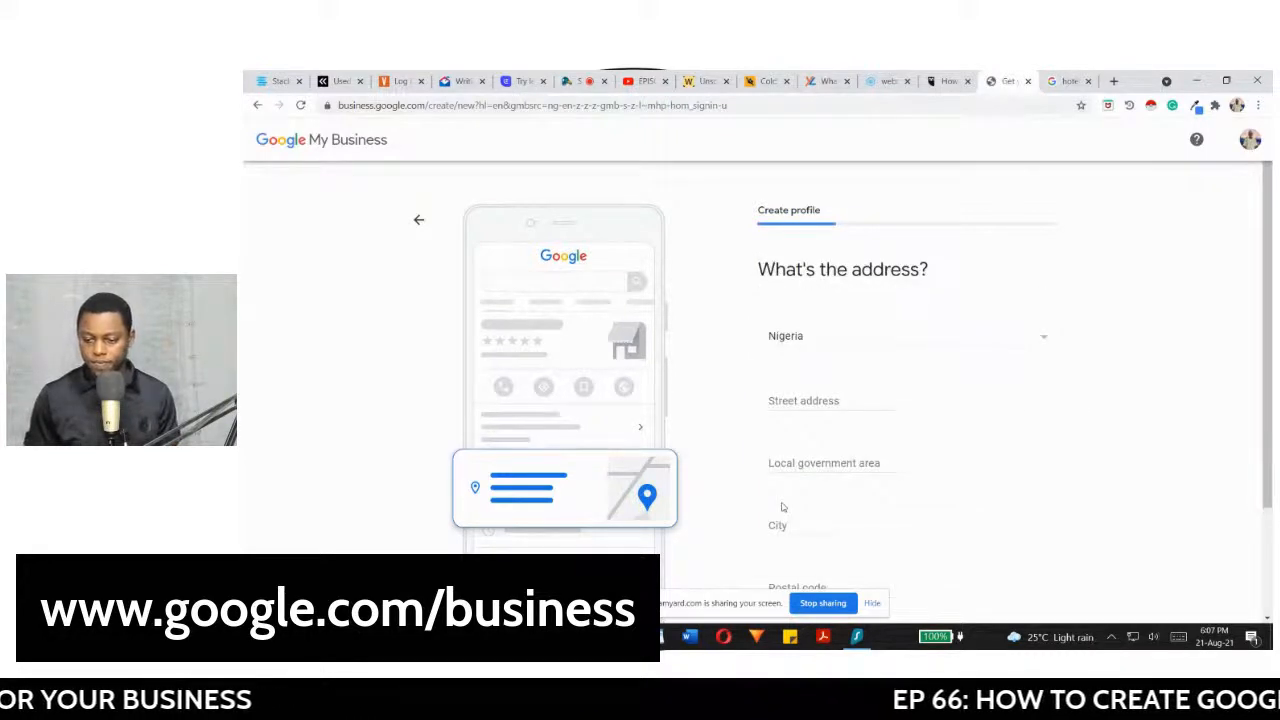
left_click_drag(1272, 276, 1272, 280)
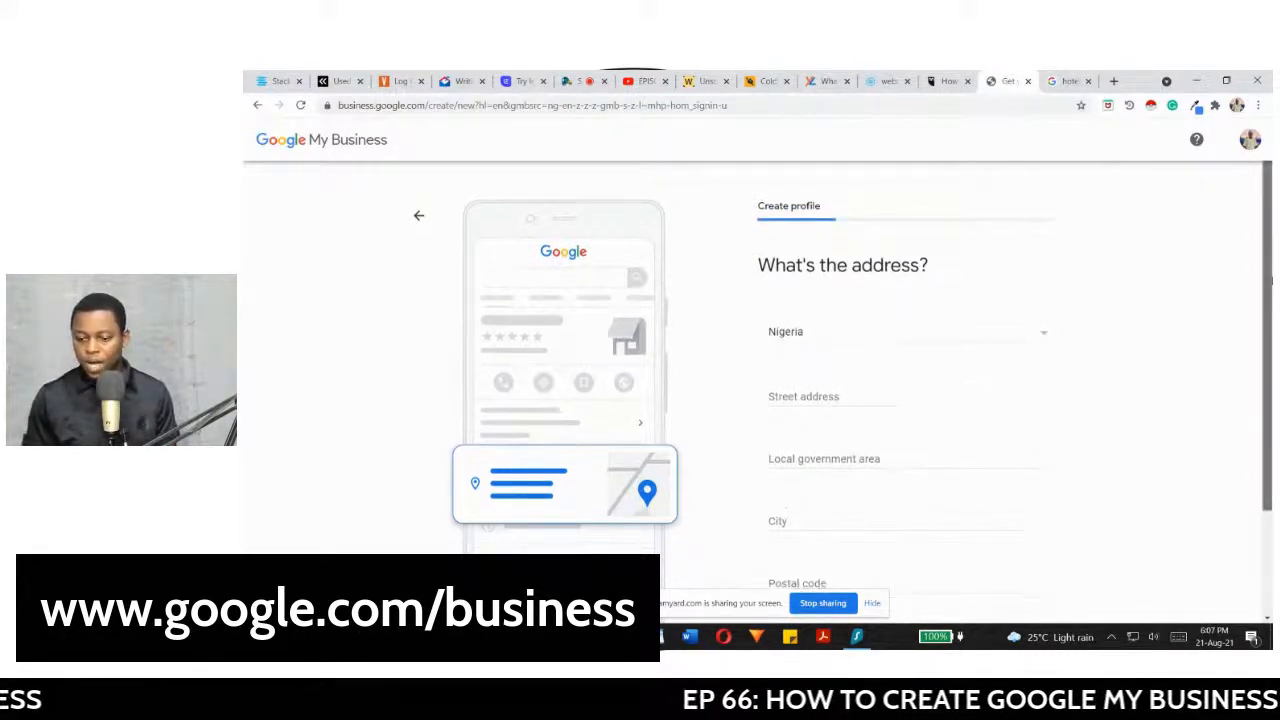
scroll(891, 394, "down", 1)
Step: Enter the business's street address and add a second street-address line
left_click(891, 394)
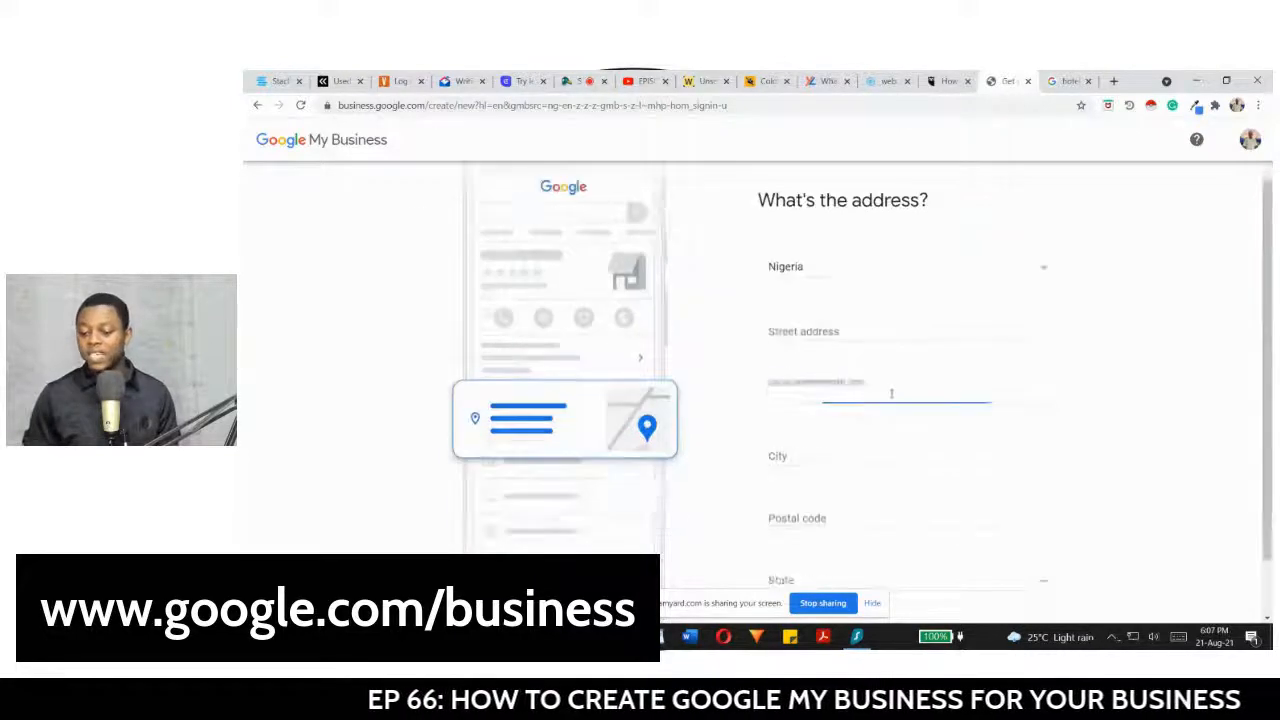
left_click(850, 336)
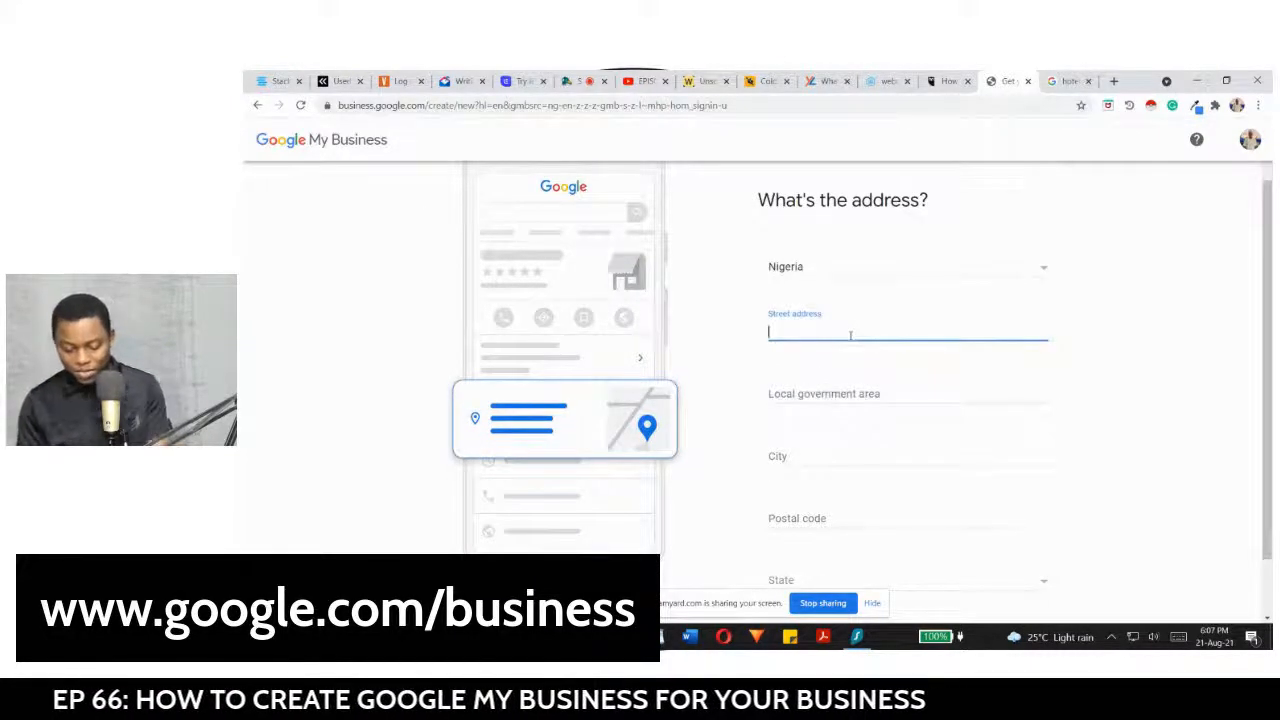
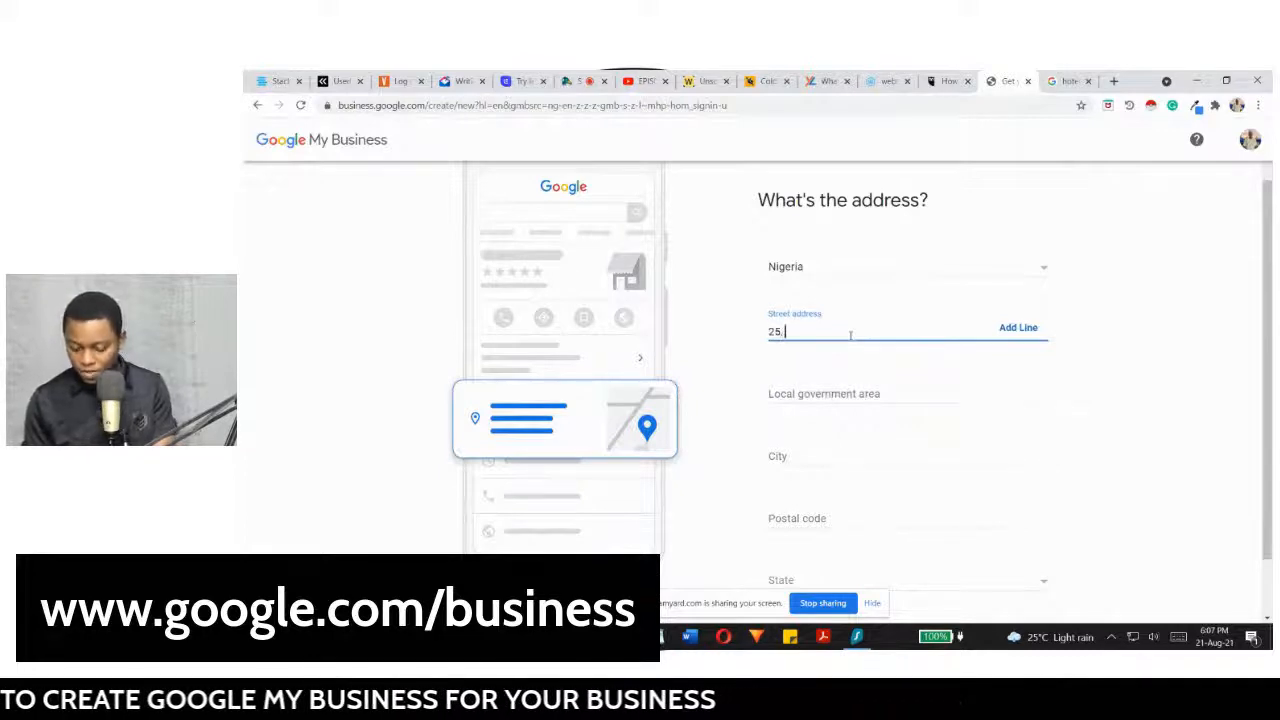
key("Caps_Lock")
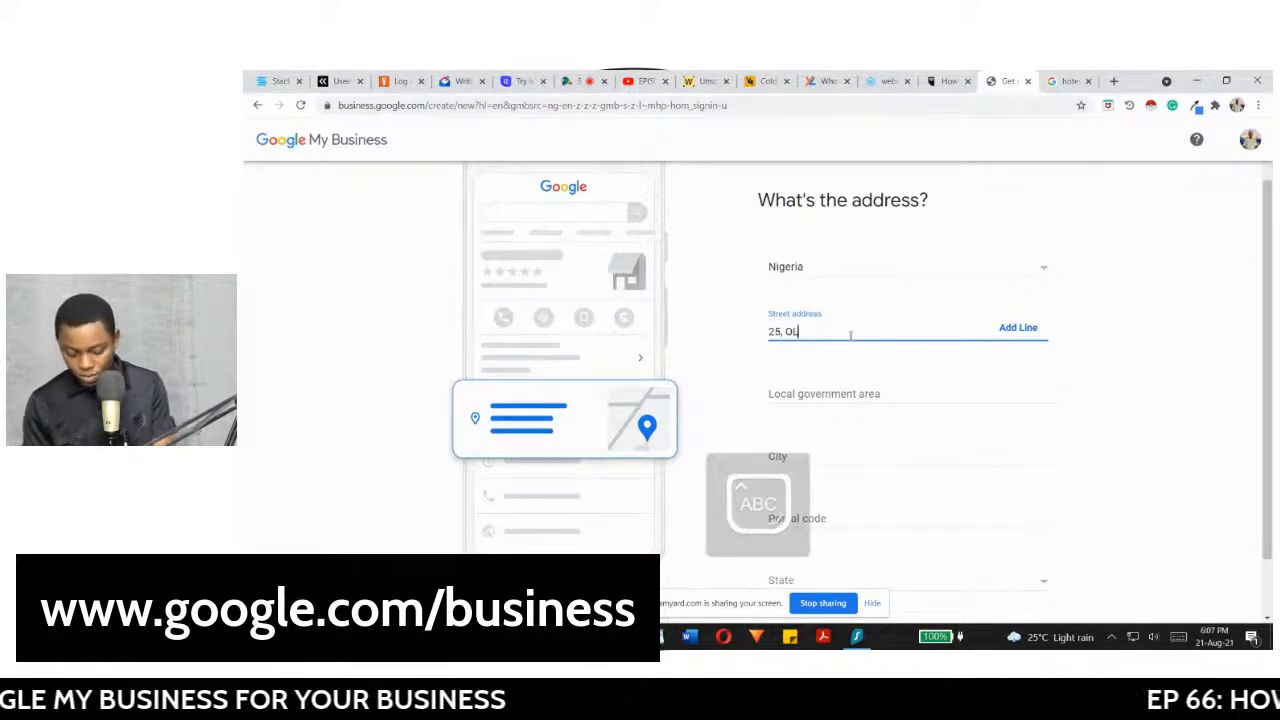
key("Caps_Lock")
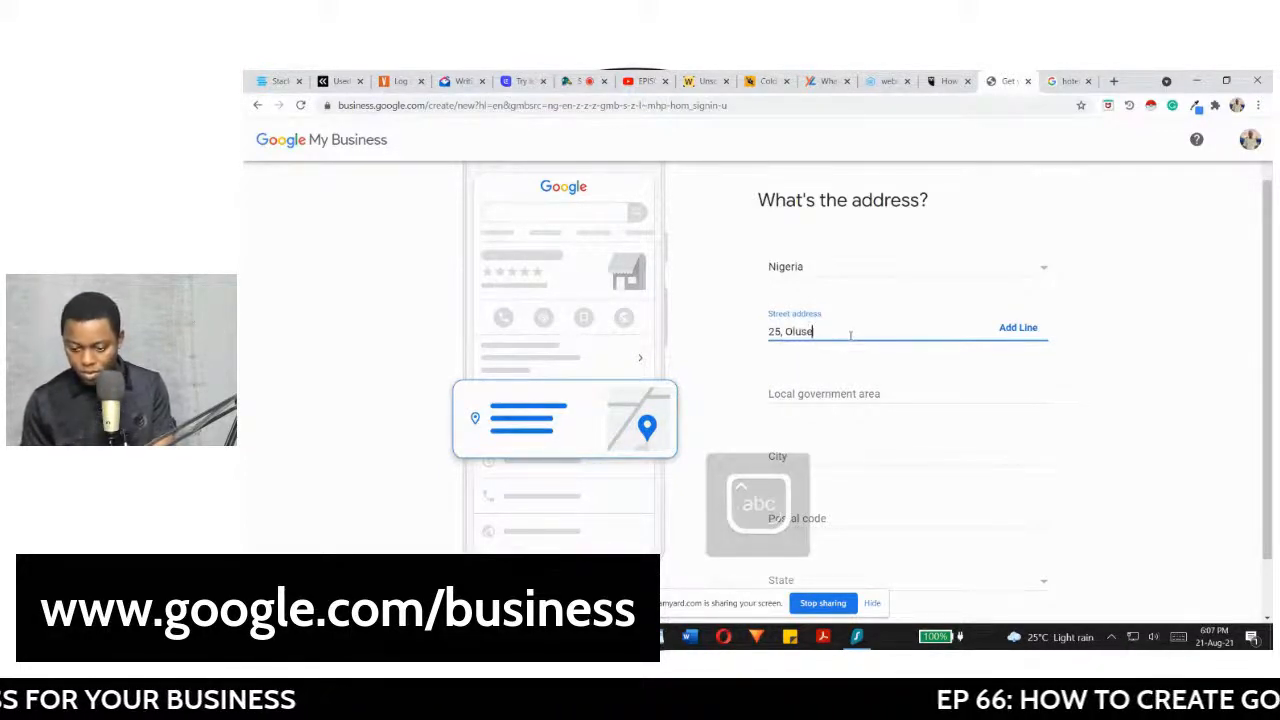
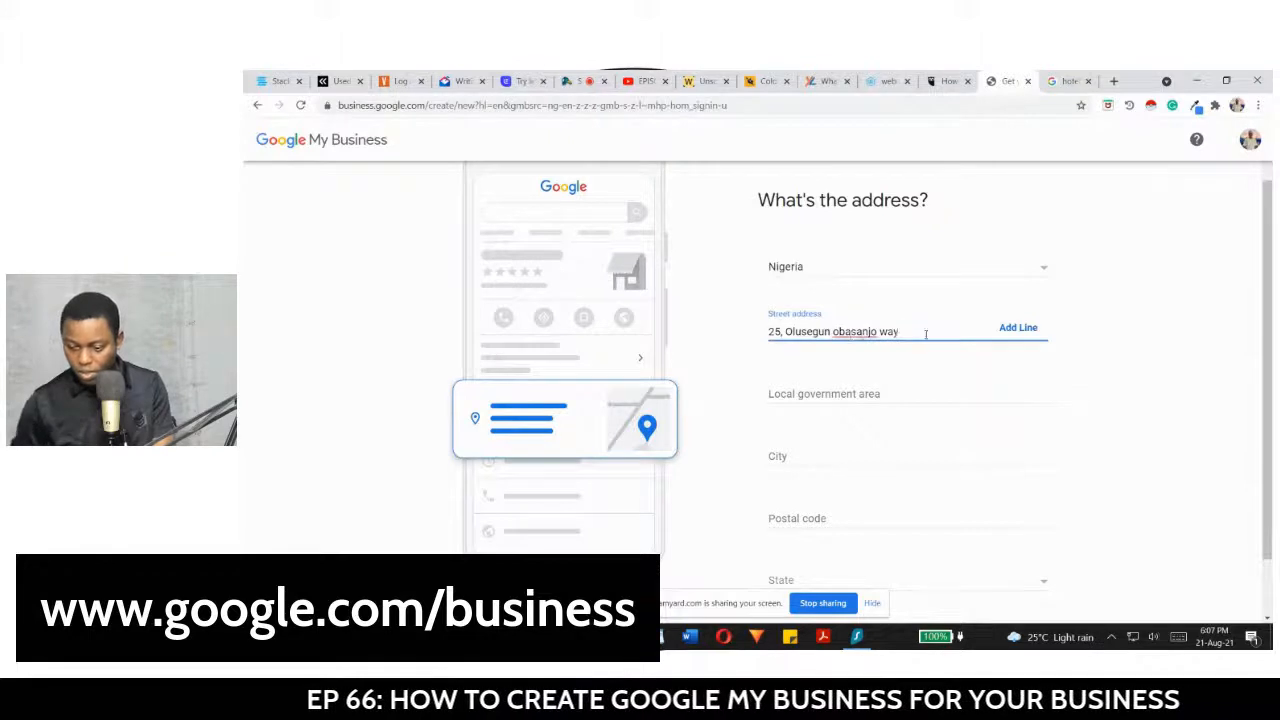
left_click(1003, 327)
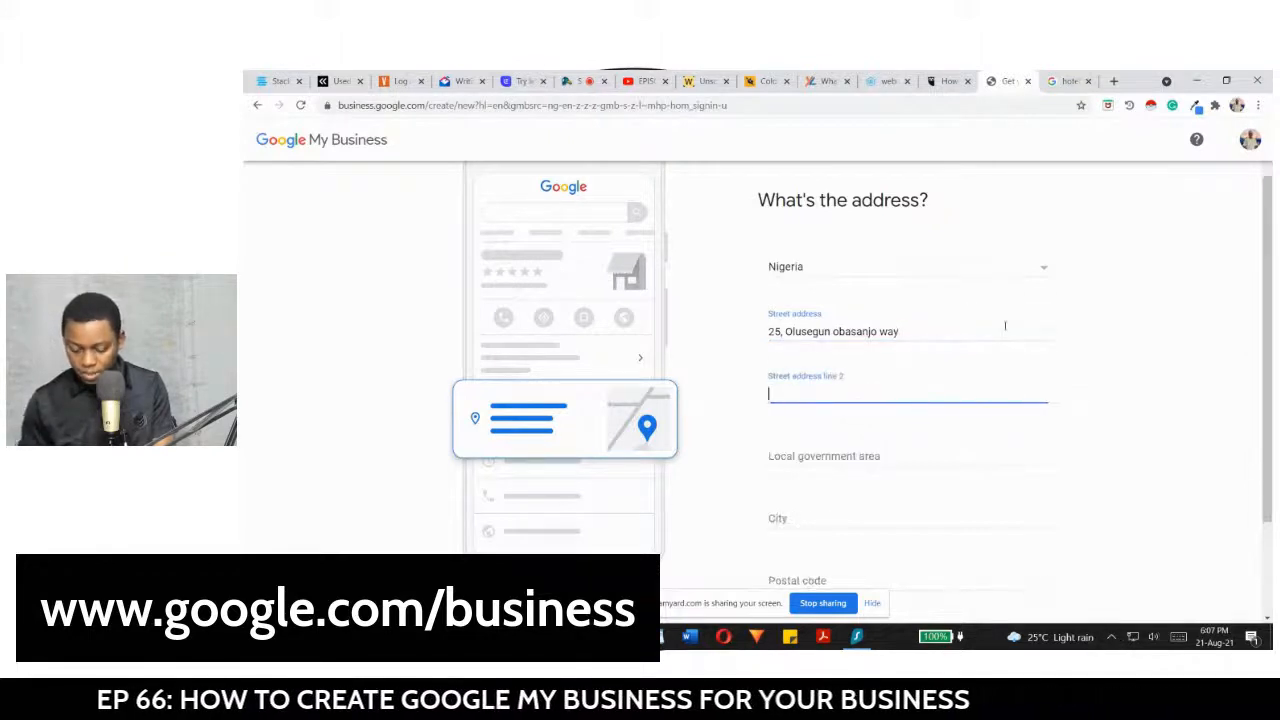
Step: Fill the second address line, local government area 'akure south' and city 'akure'
type("off i")
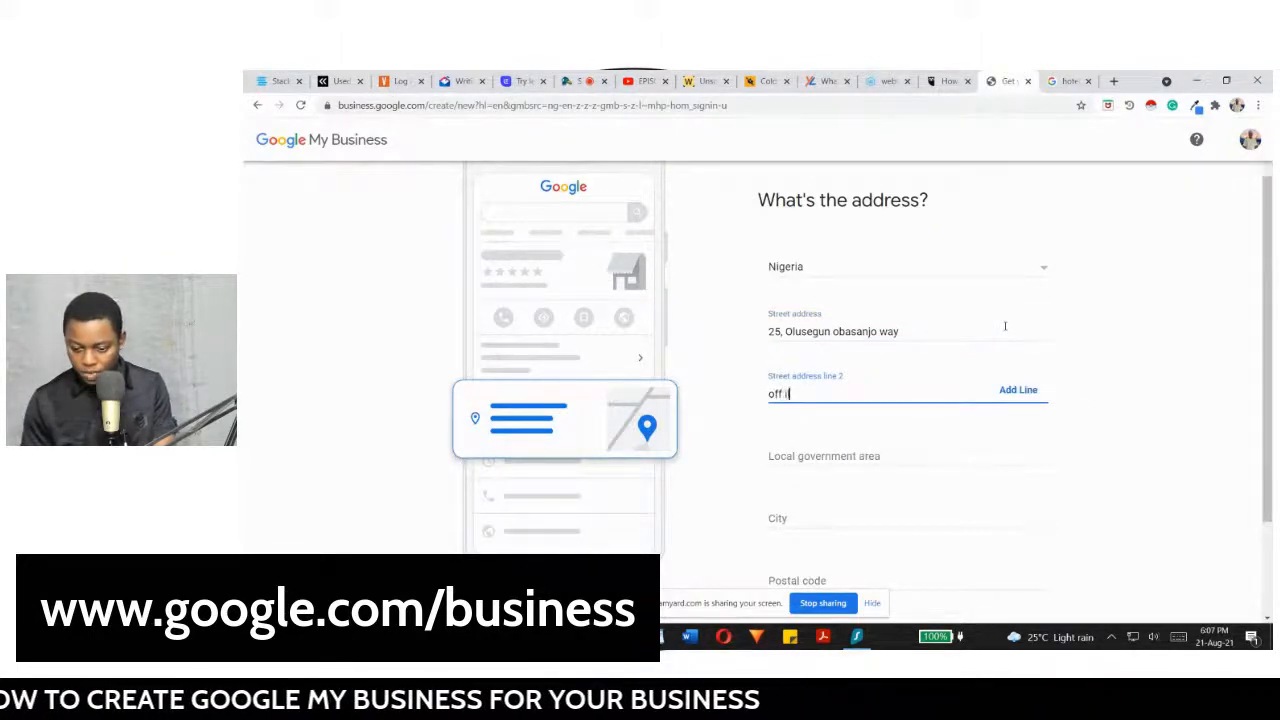
type("lesga")
key("BackSpace")
key("BackSpace")
type("ha")
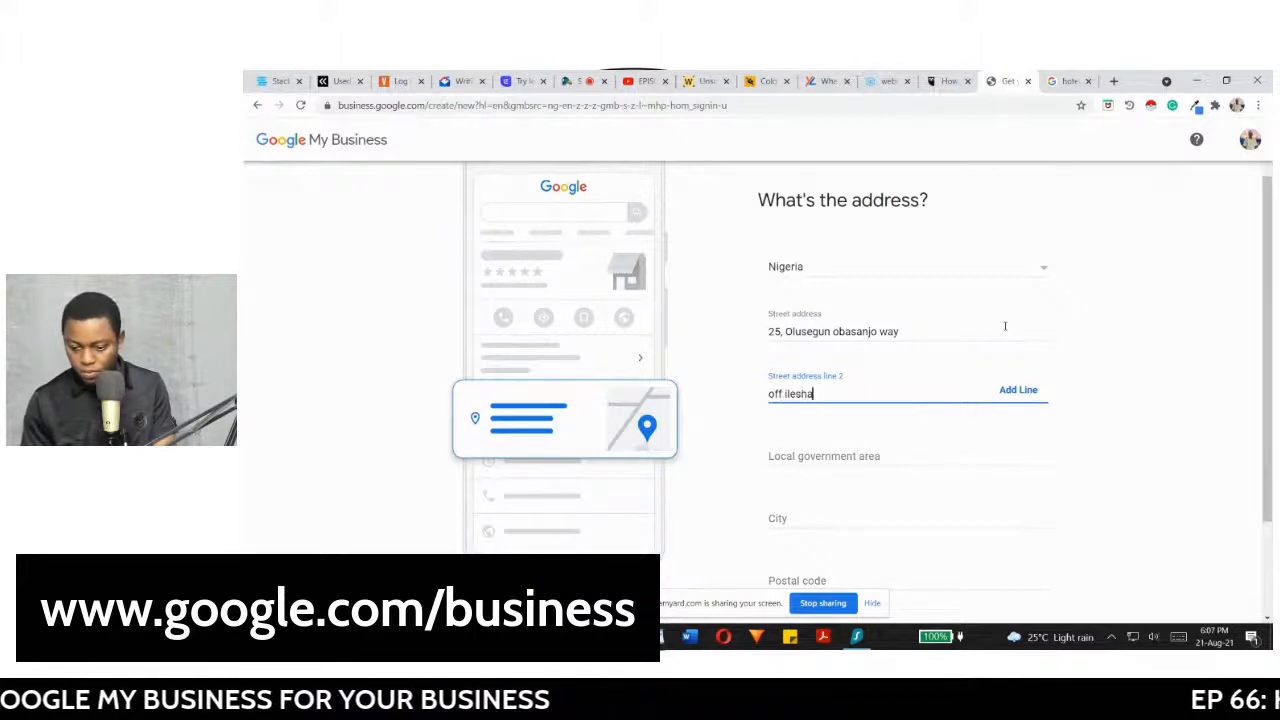
type(" road akure")
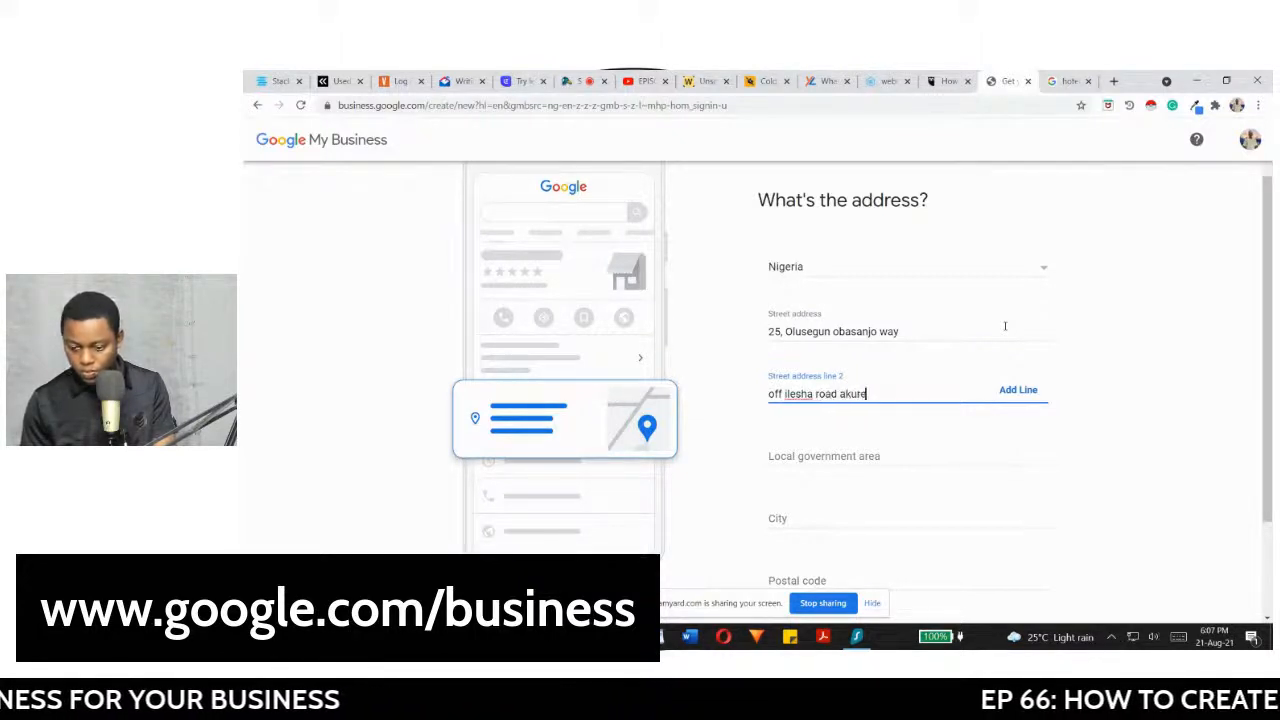
left_click(892, 459)
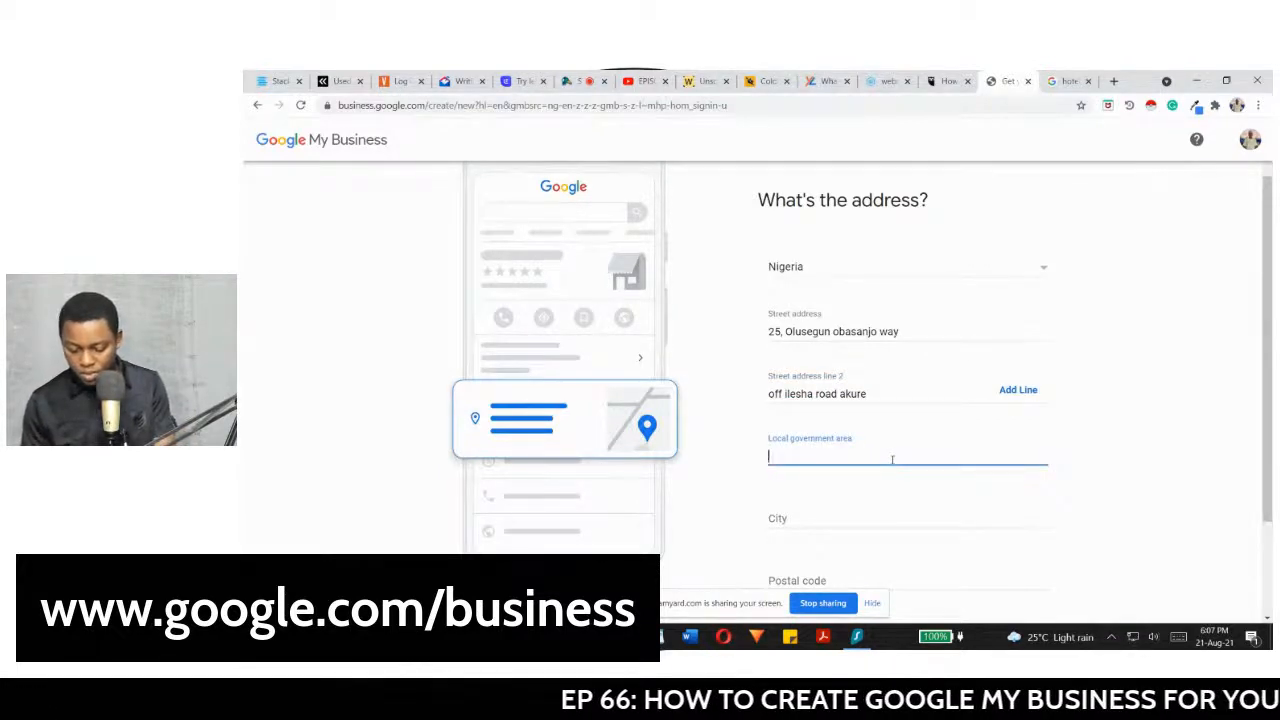
type("akure south")
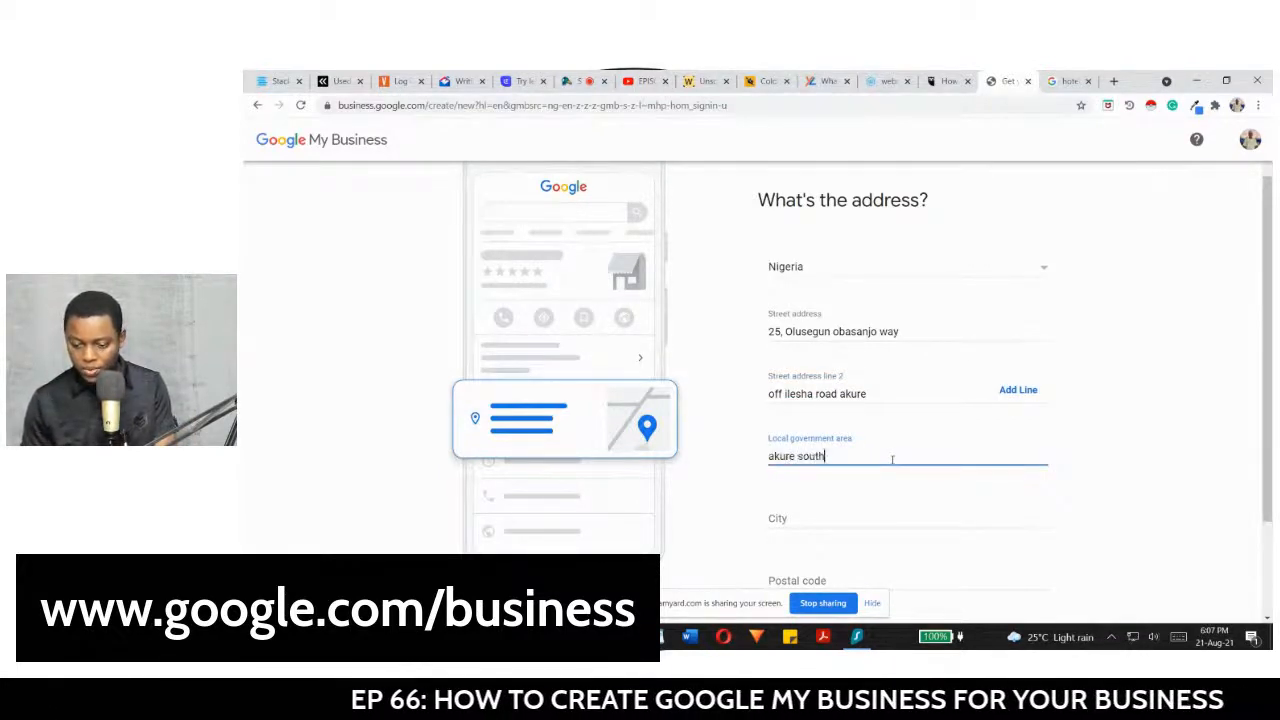
left_click(866, 519)
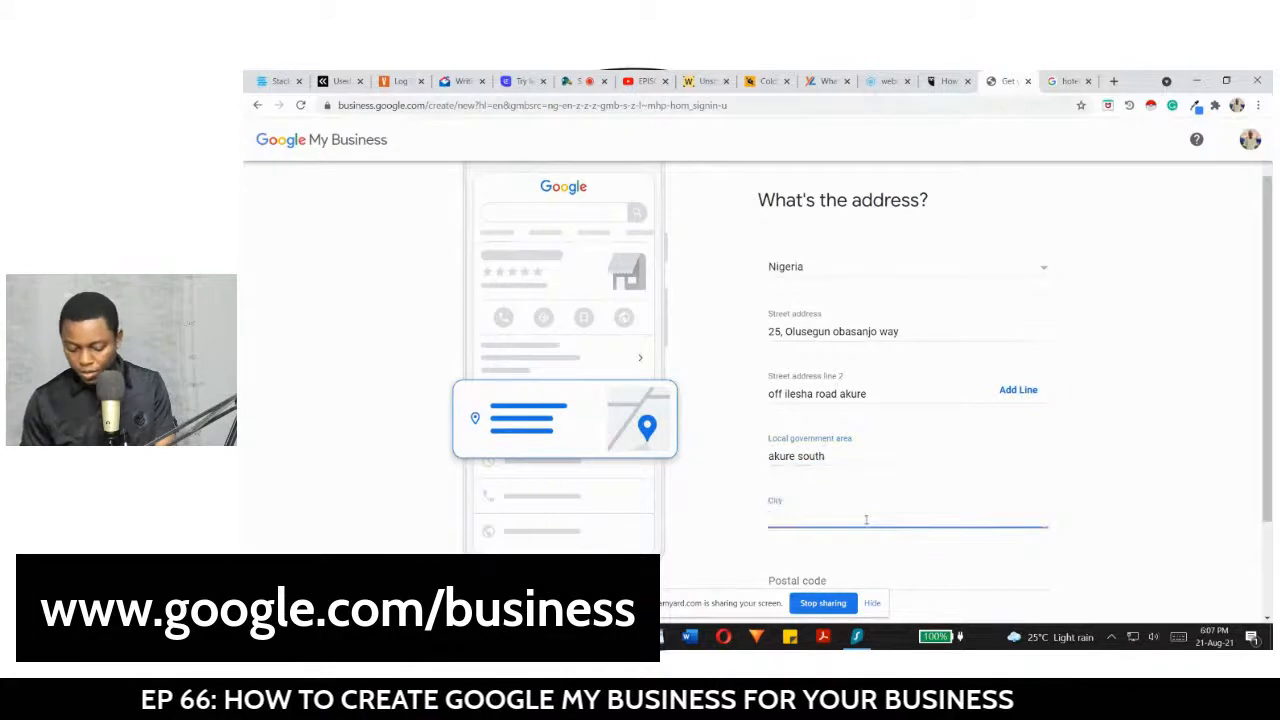
type("akure")
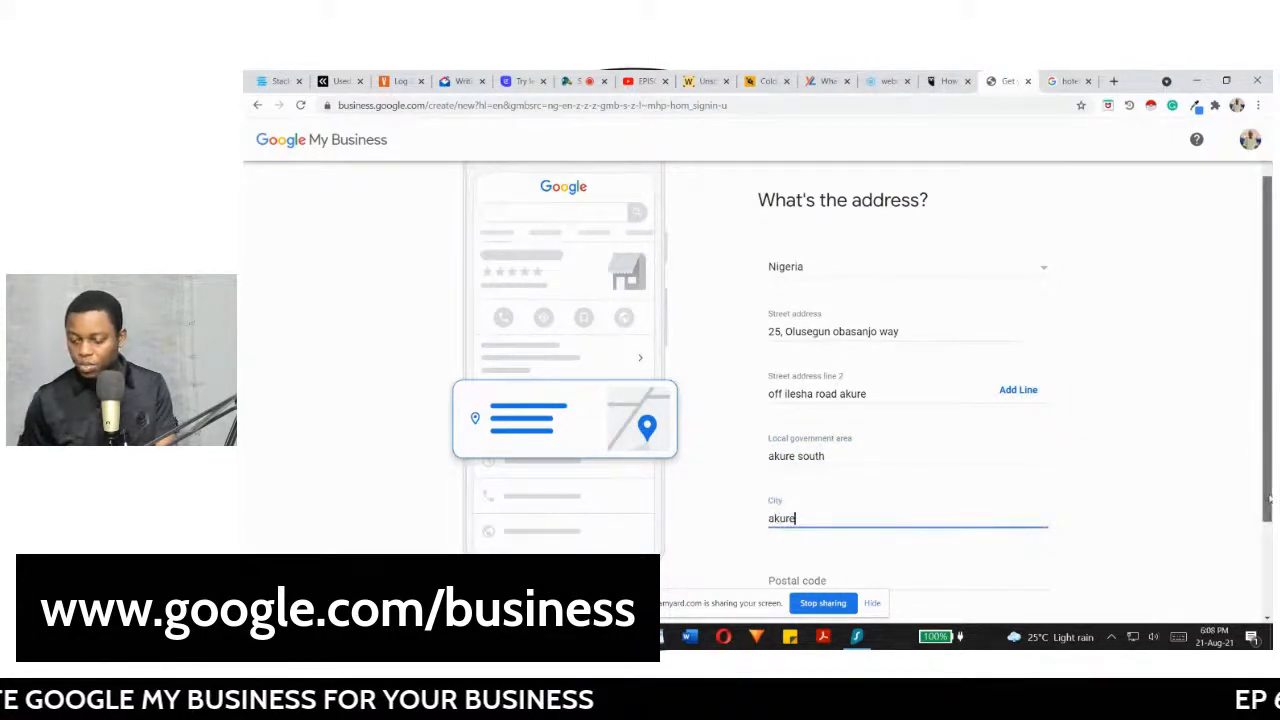
Step: Choose Ondo as the state and submit the address
scroll(1270, 520, "down", 3)
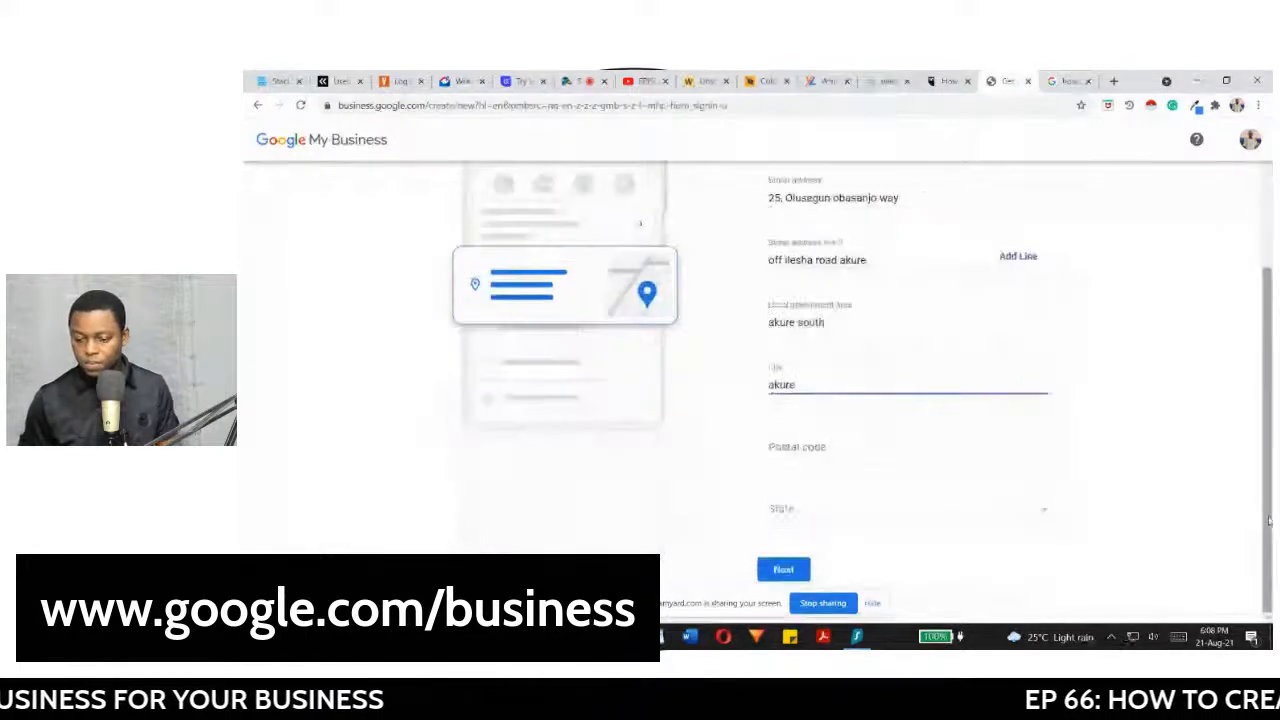
left_click(908, 518)
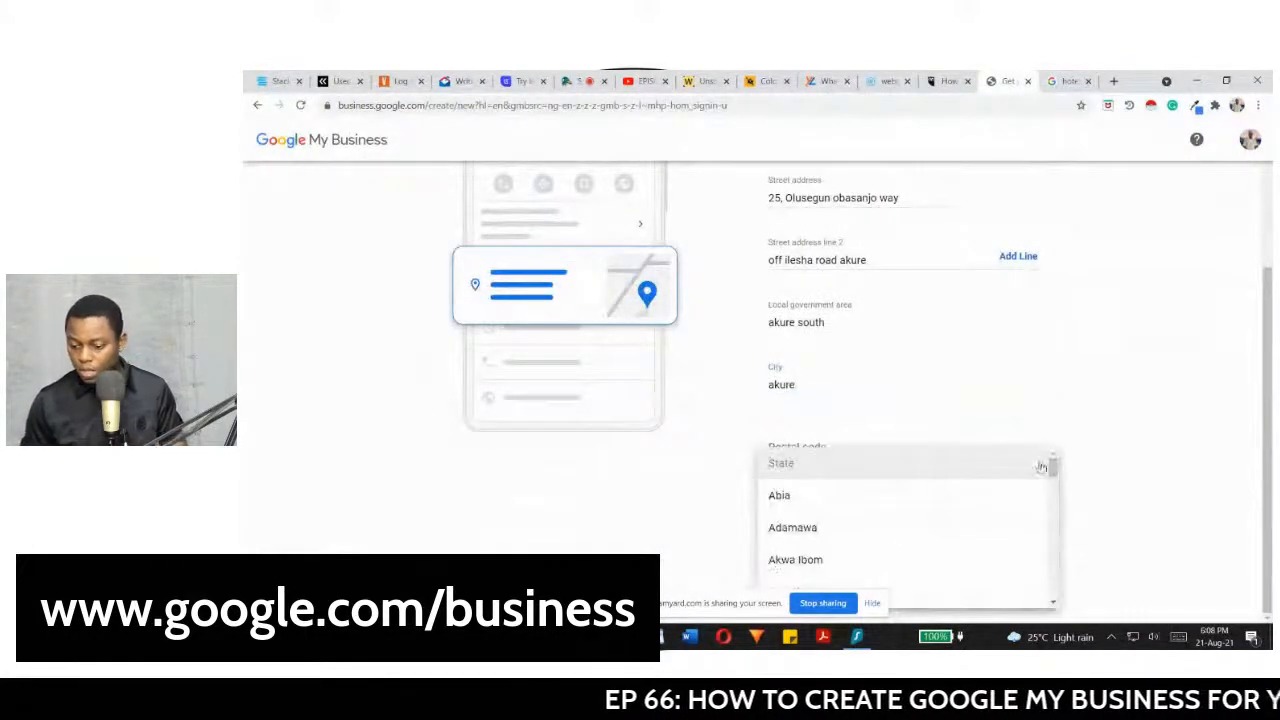
left_click_drag(1056, 468, 1051, 569)
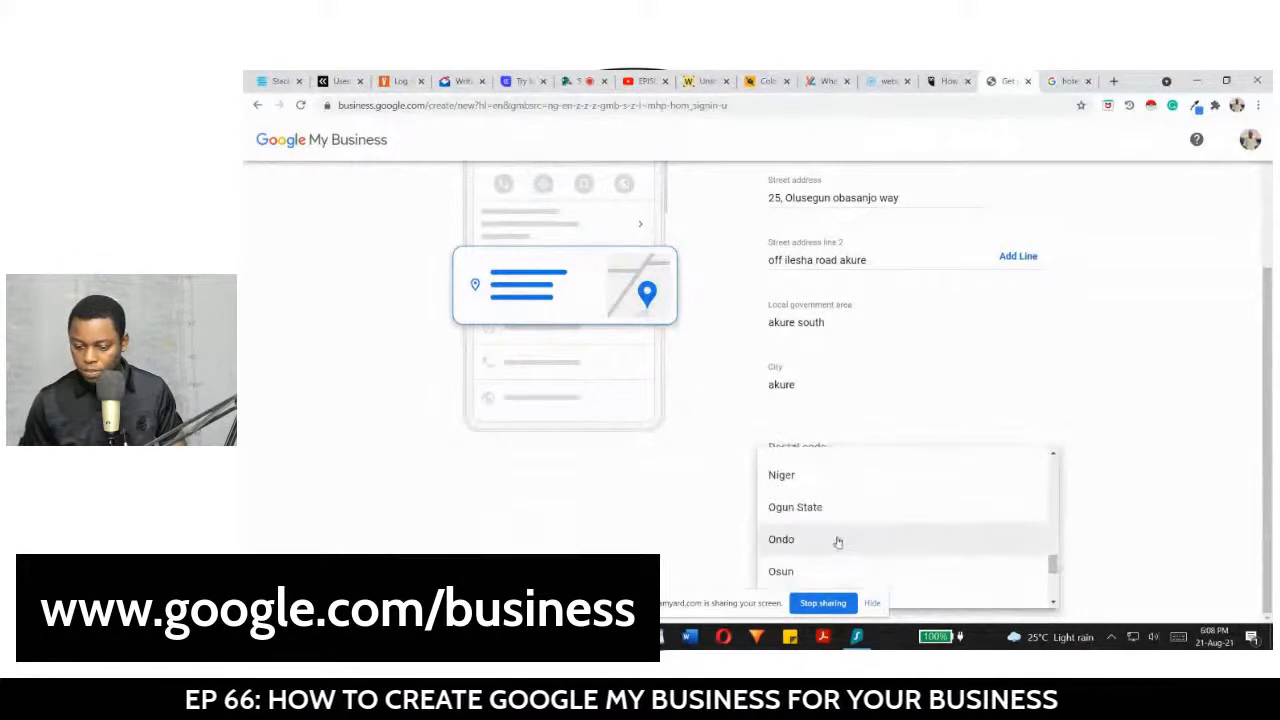
left_click(838, 542)
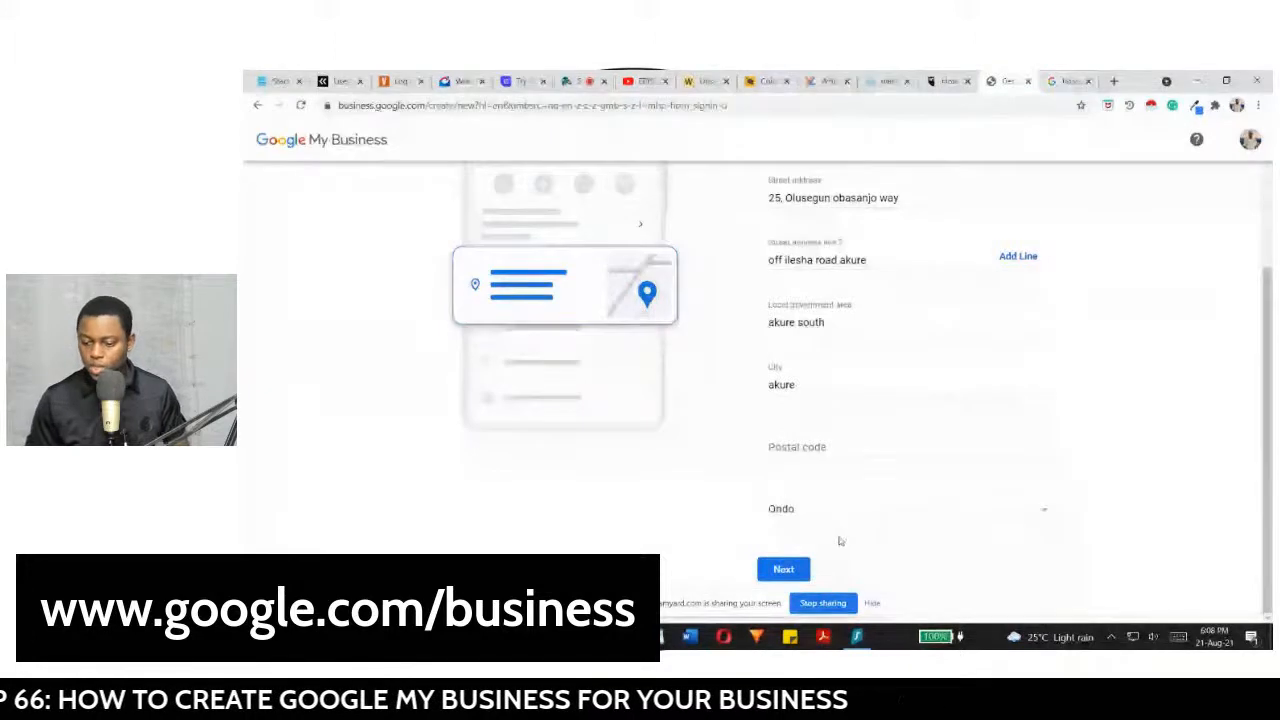
left_click(785, 570)
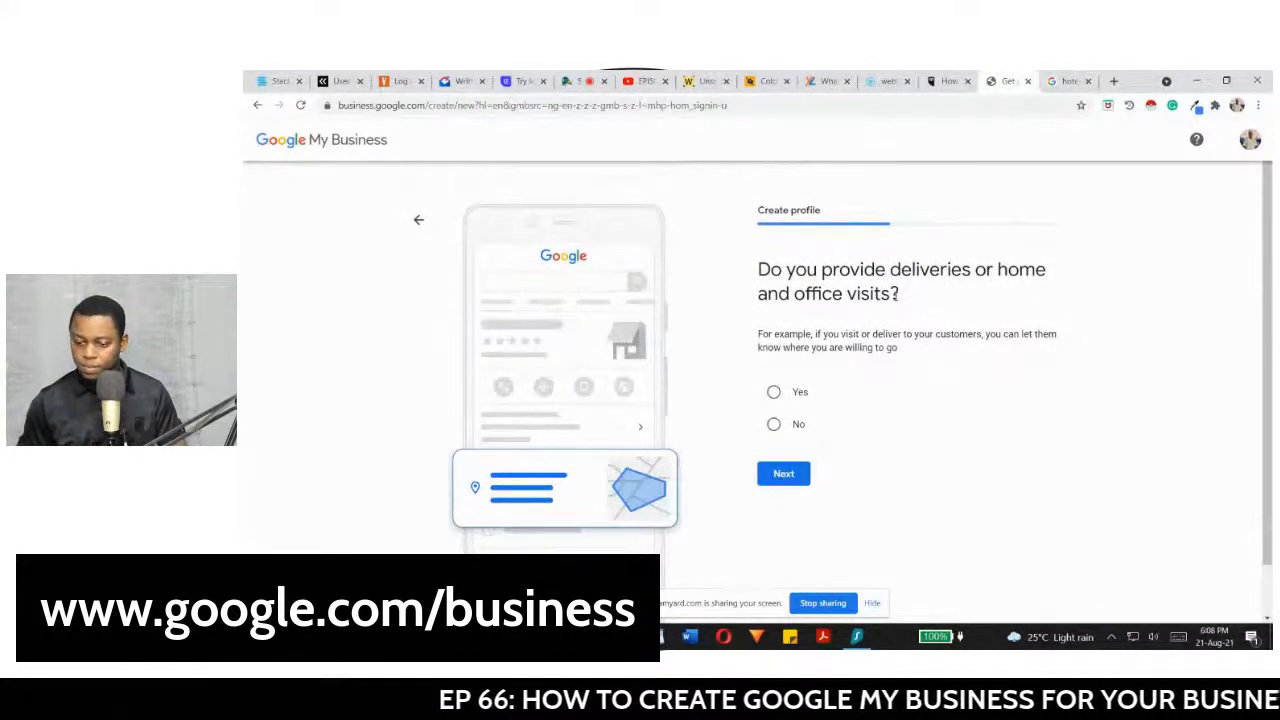
Step: Answer Yes to offering deliveries or home and office visits and continue
left_click(773, 391)
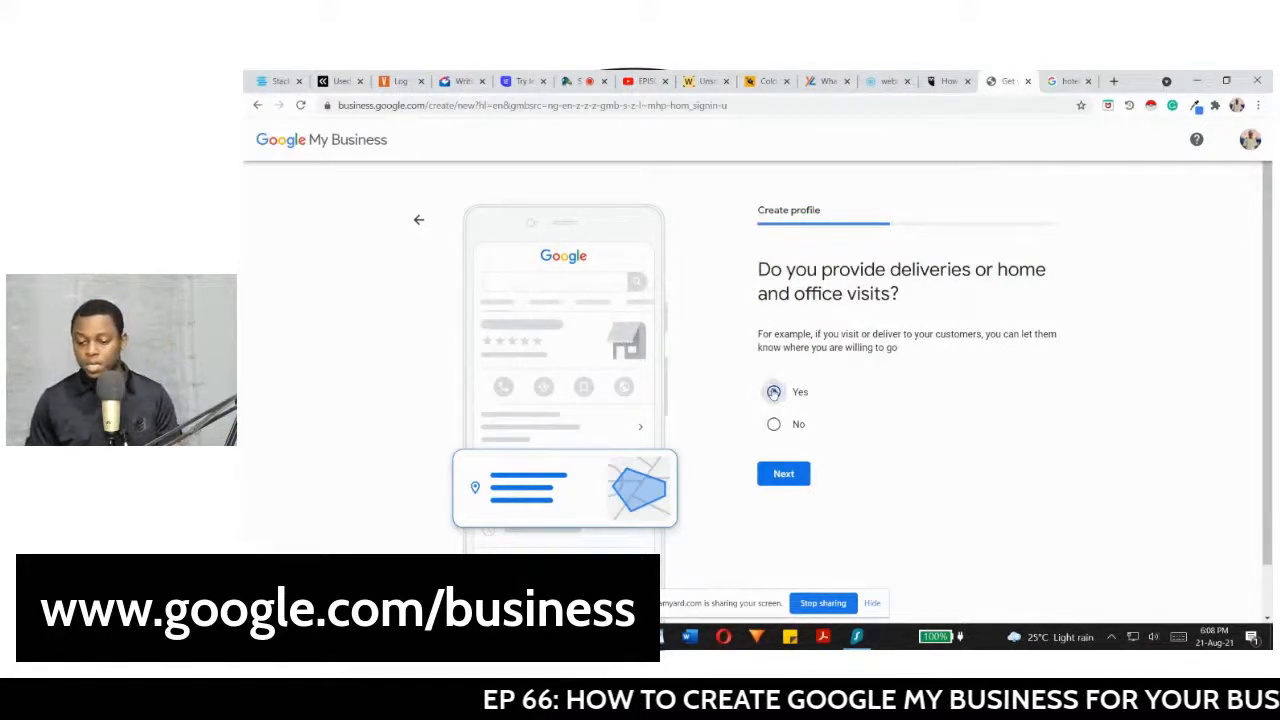
left_click(780, 479)
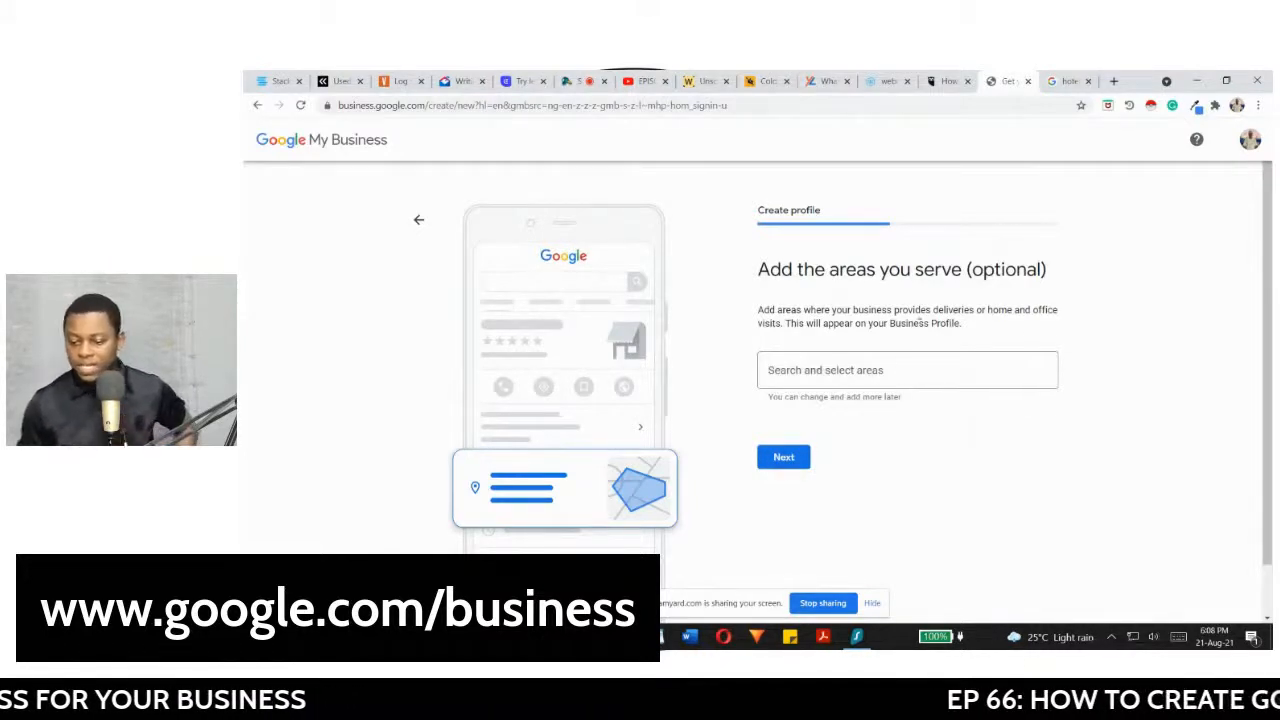
Step: Add Akure South, Owo and Ondo as service areas and continue
left_click(841, 371)
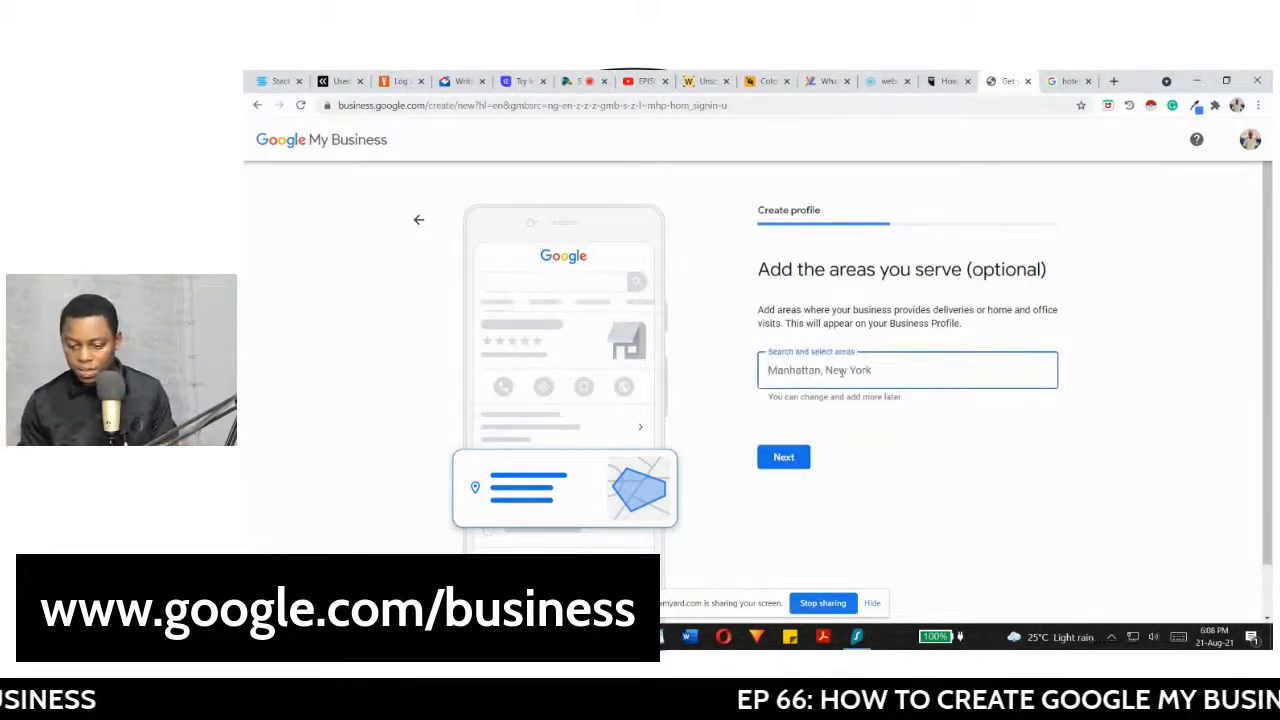
type("akure")
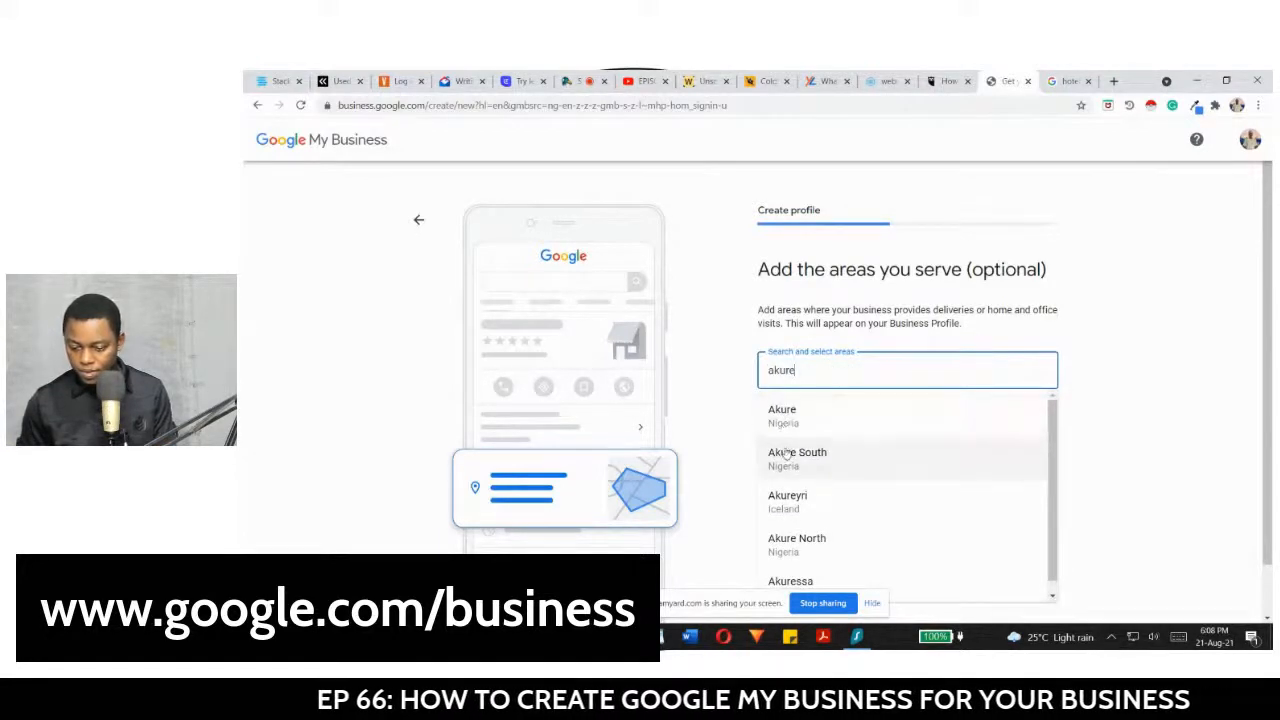
left_click(790, 456)
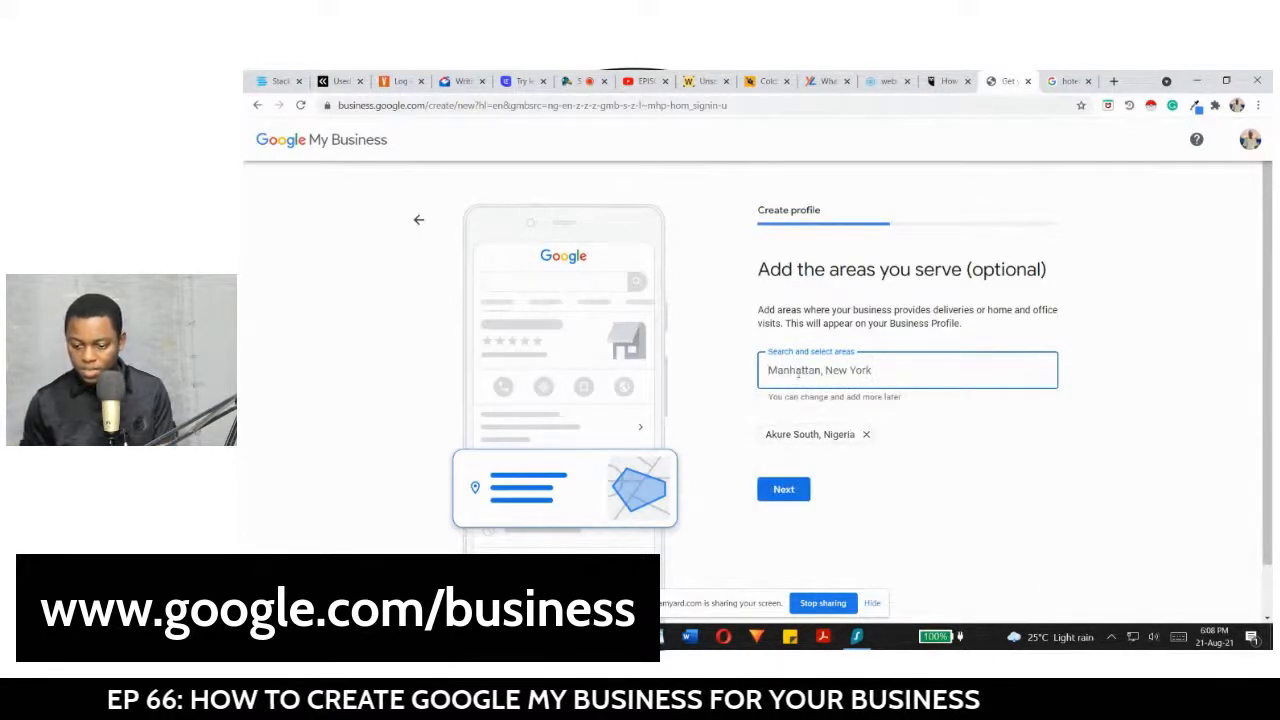
type("owo")
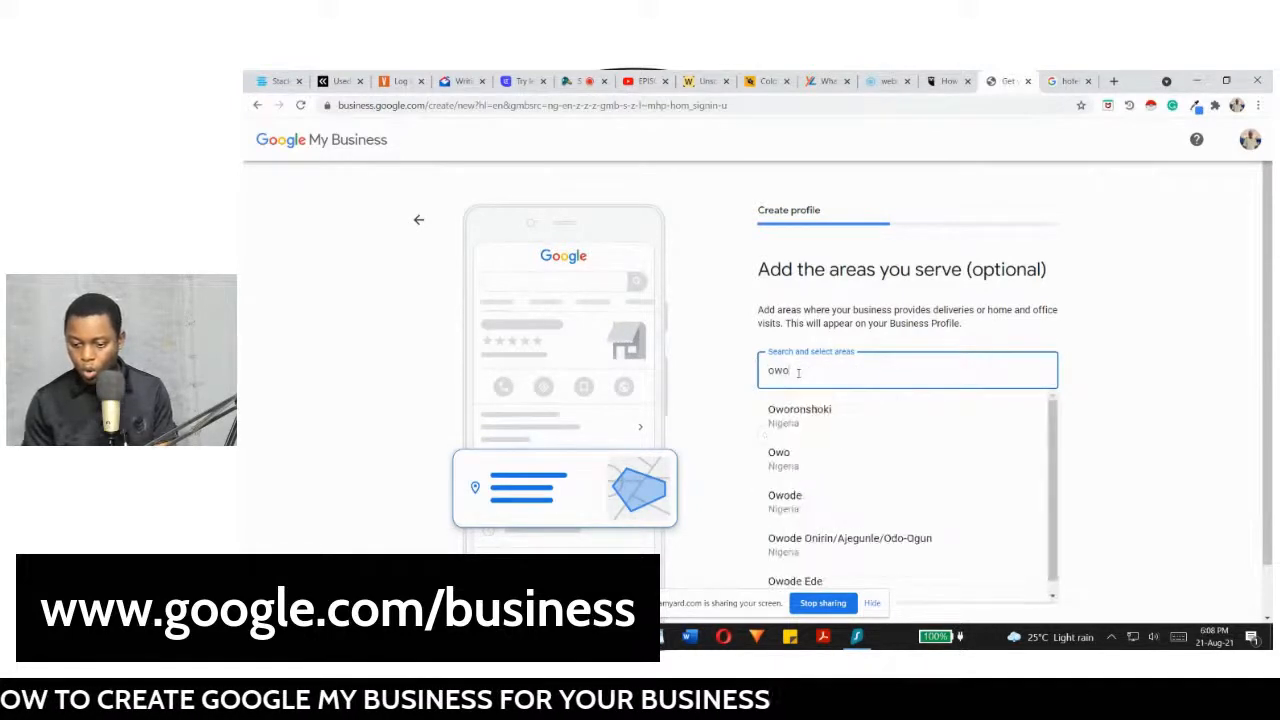
left_click(776, 456)
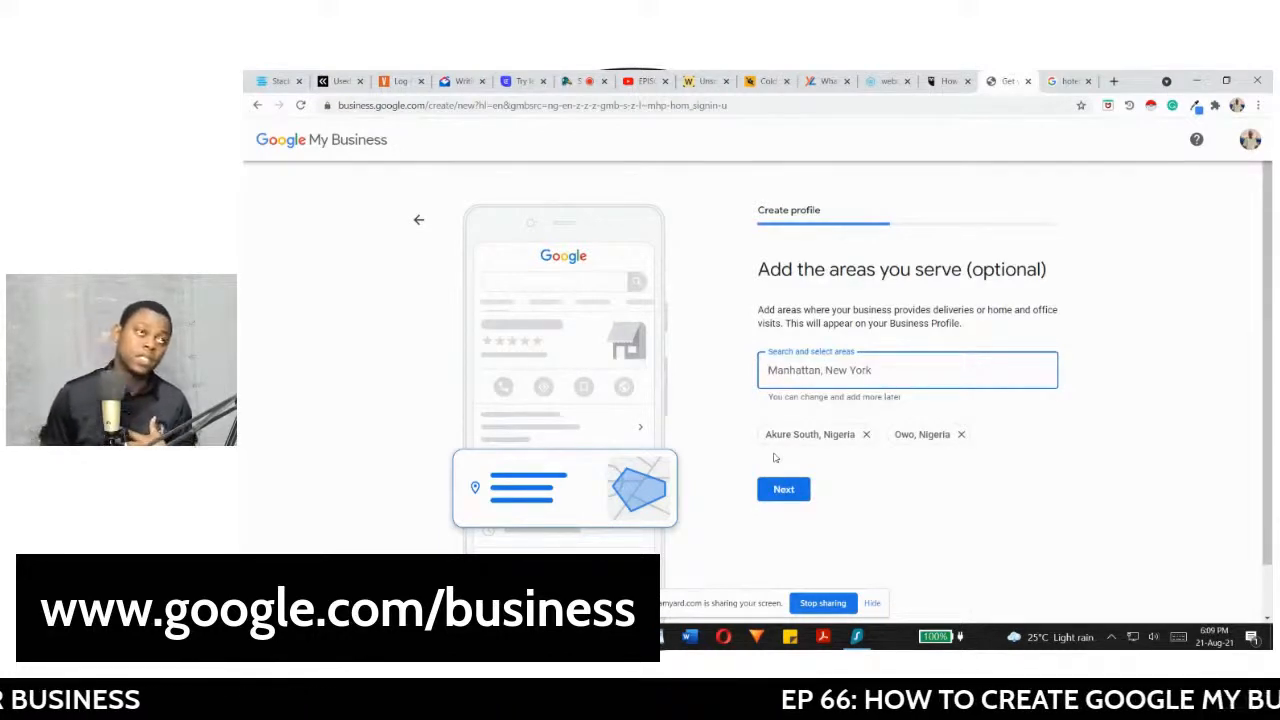
type("ondo")
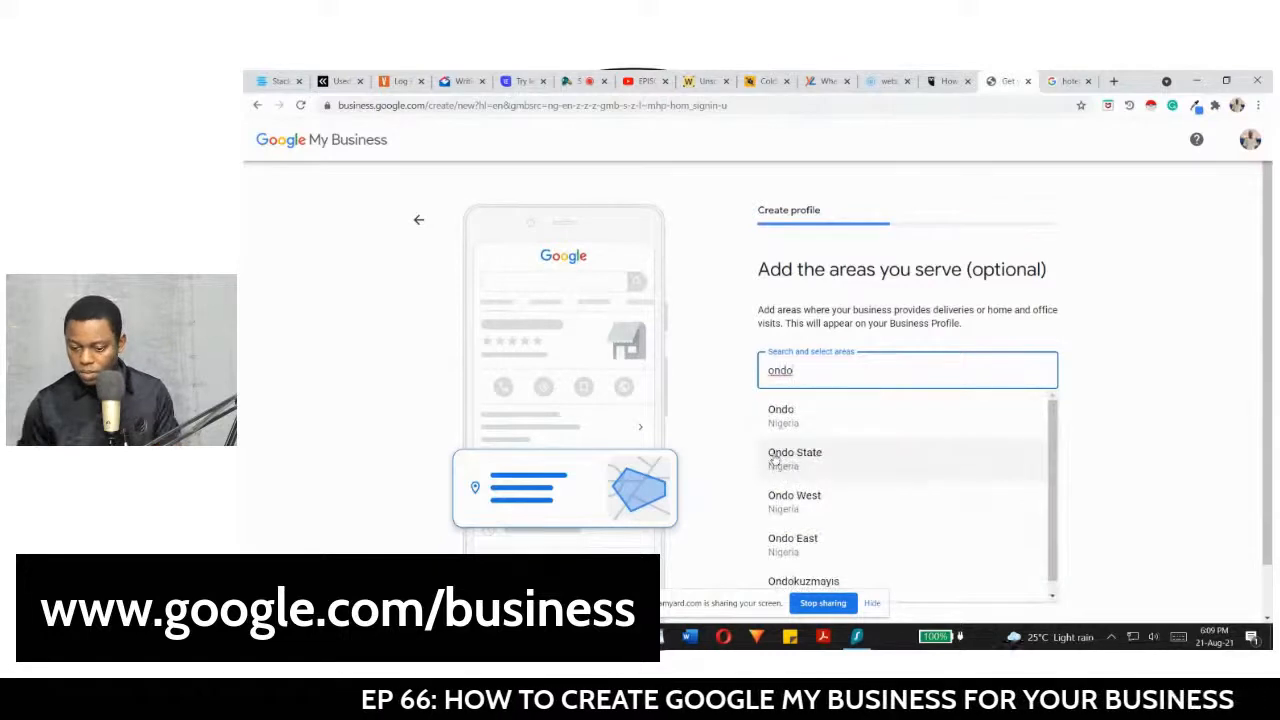
left_click(773, 420)
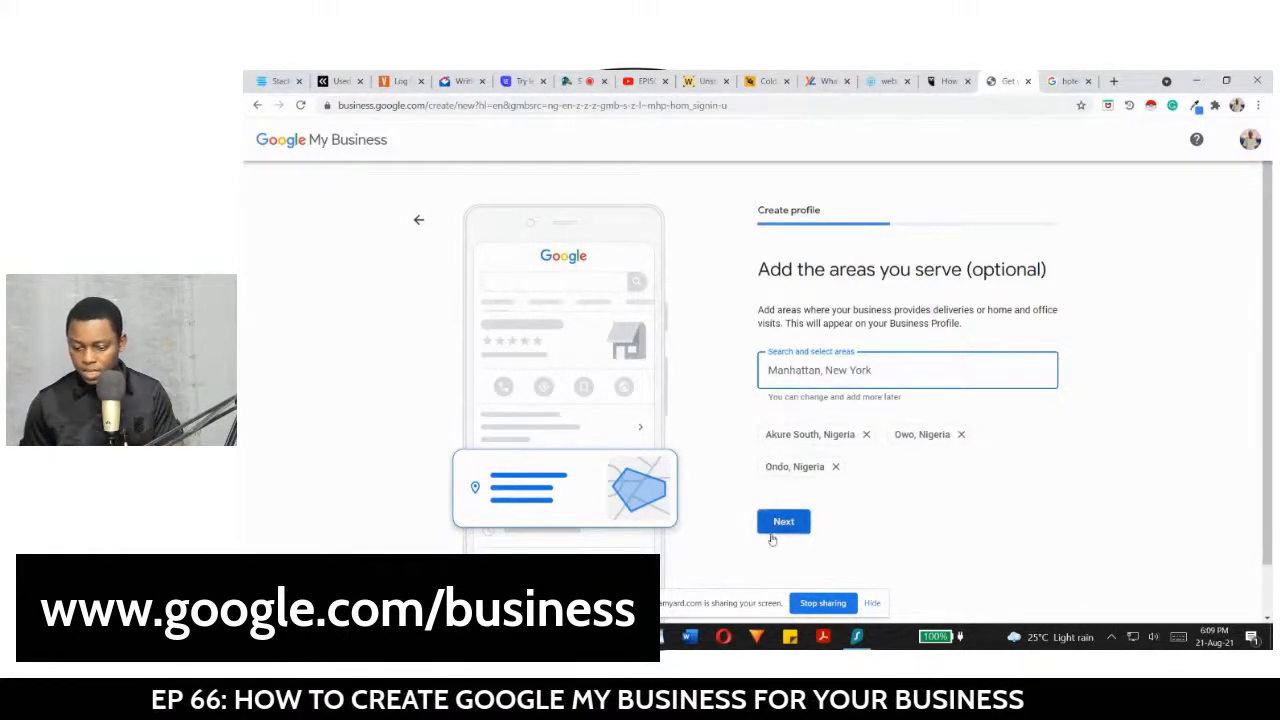
left_click(775, 524)
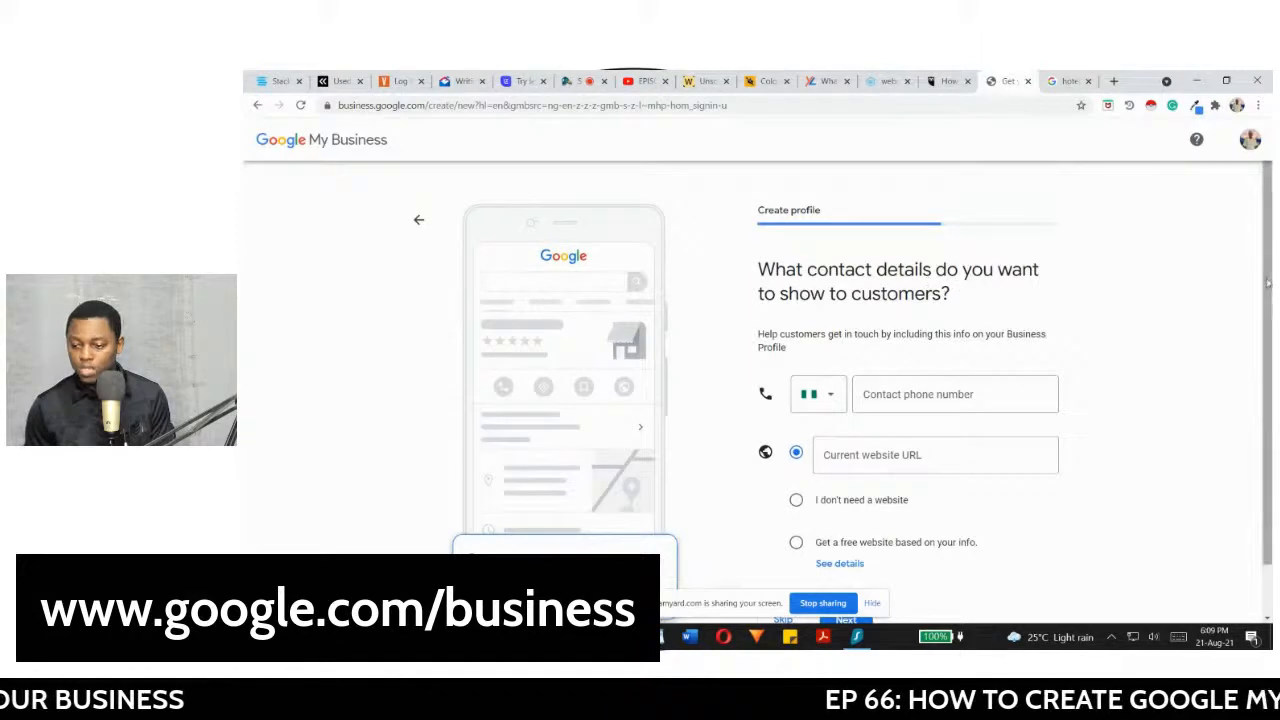
Step: Enter the contact phone number, choose 'I don't need a website', and continue
left_click_drag(1267, 284, 1269, 372)
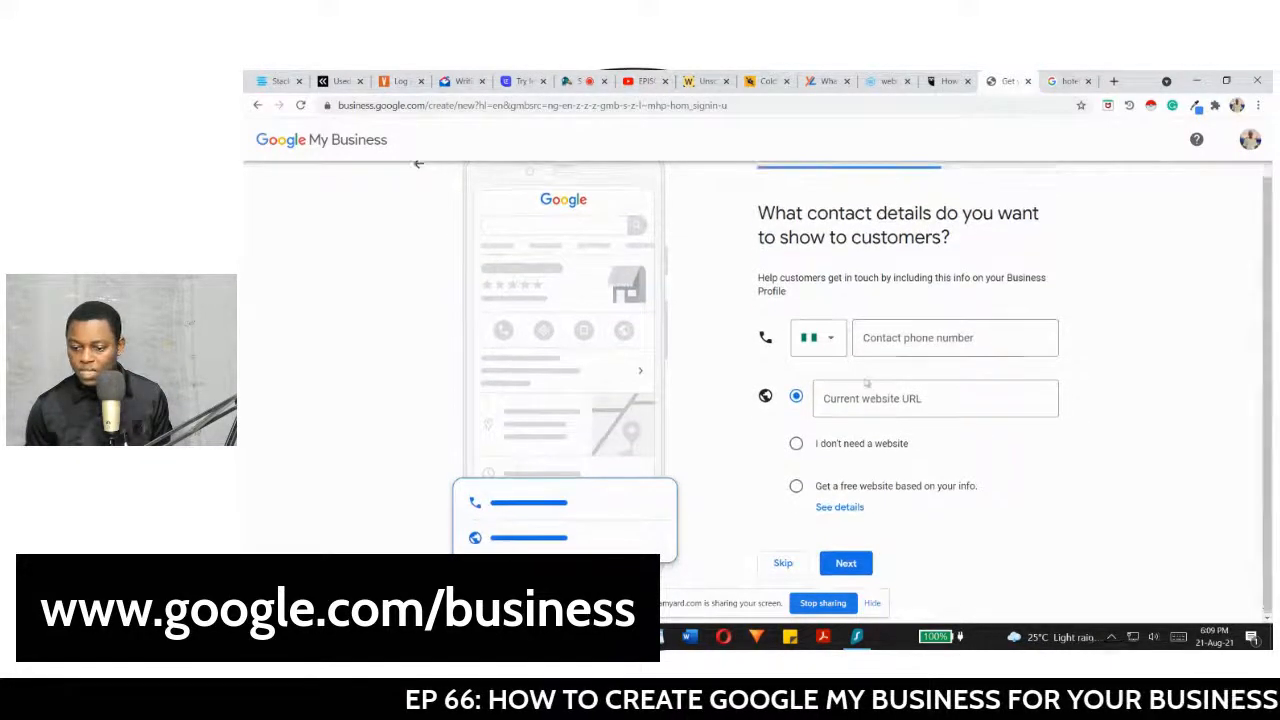
left_click(879, 337)
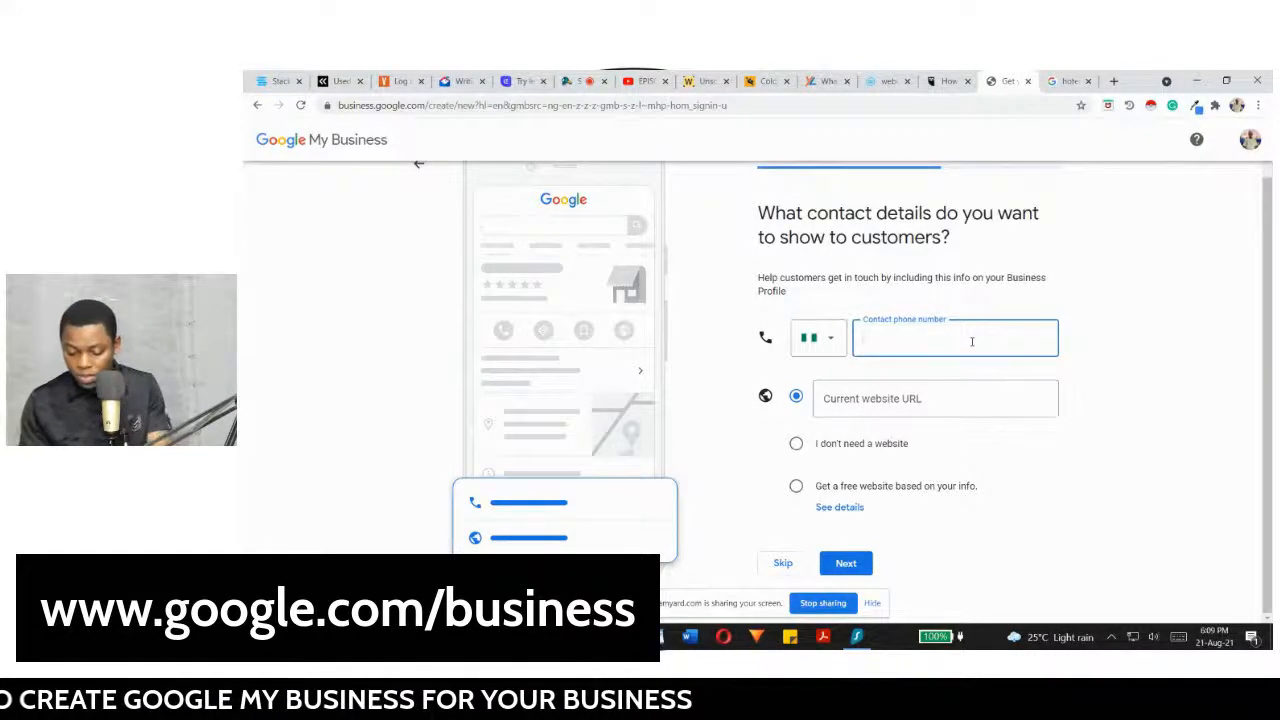
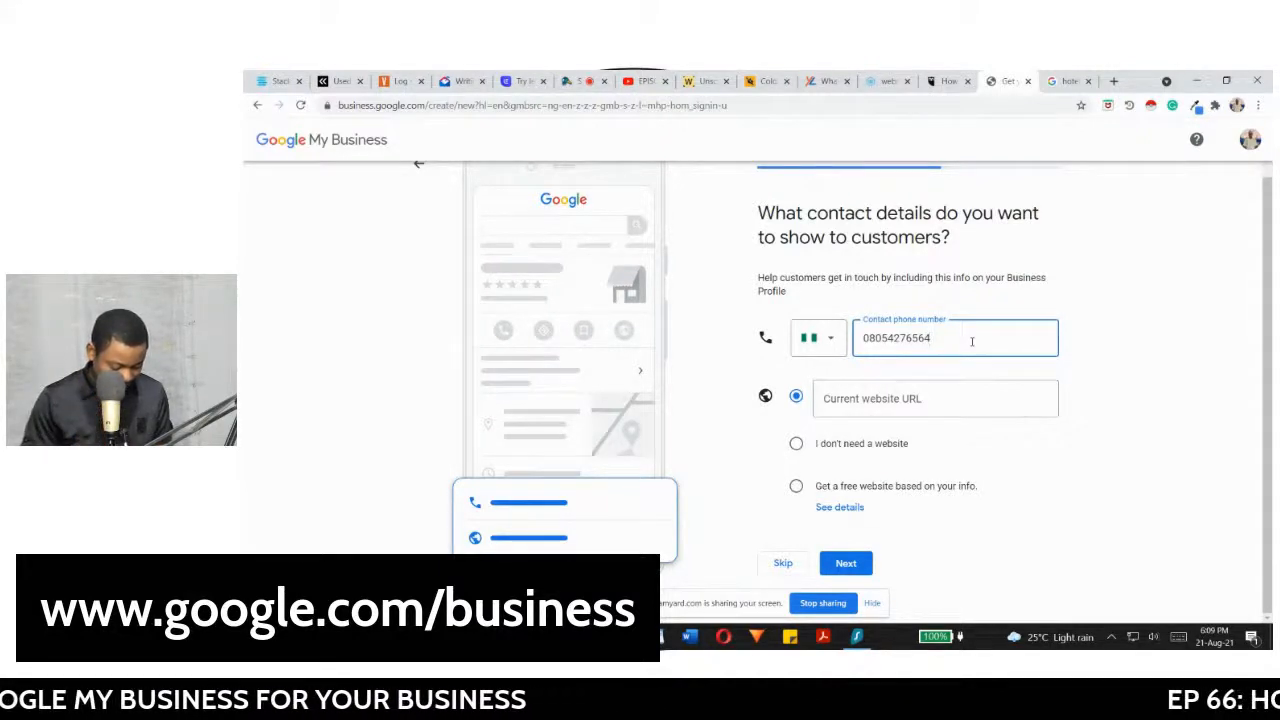
left_click(796, 443)
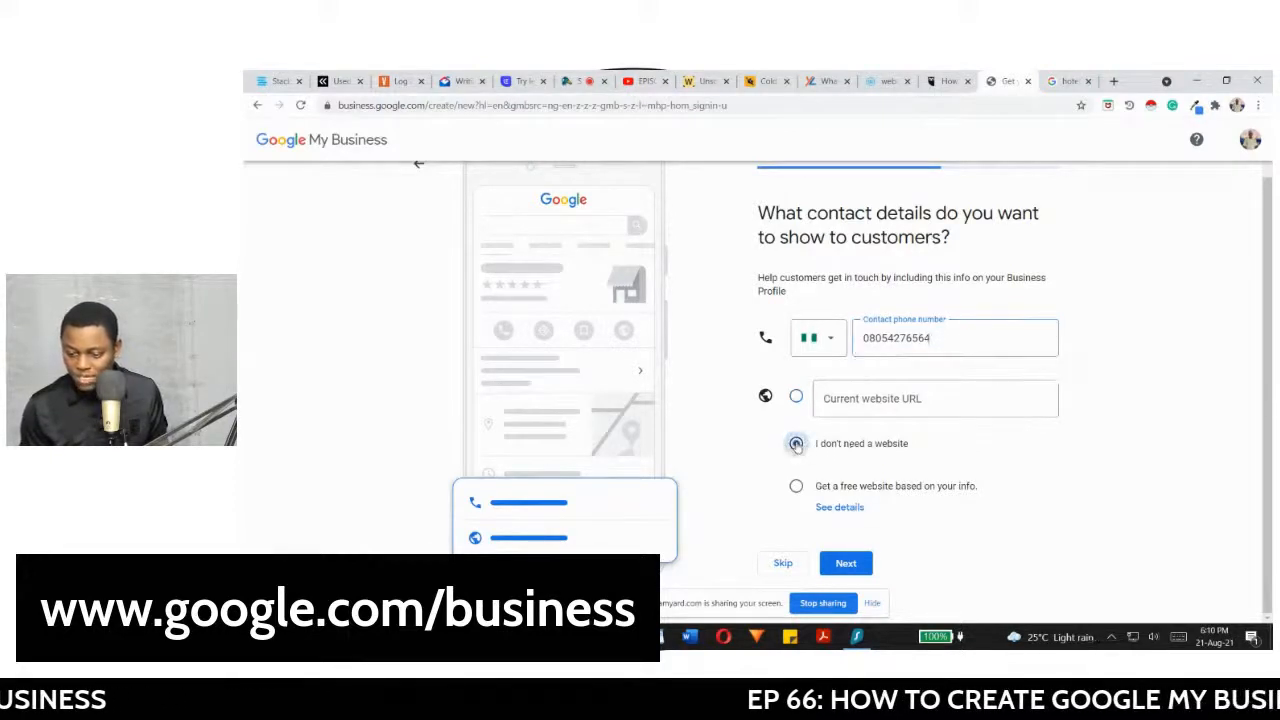
left_click(796, 398)
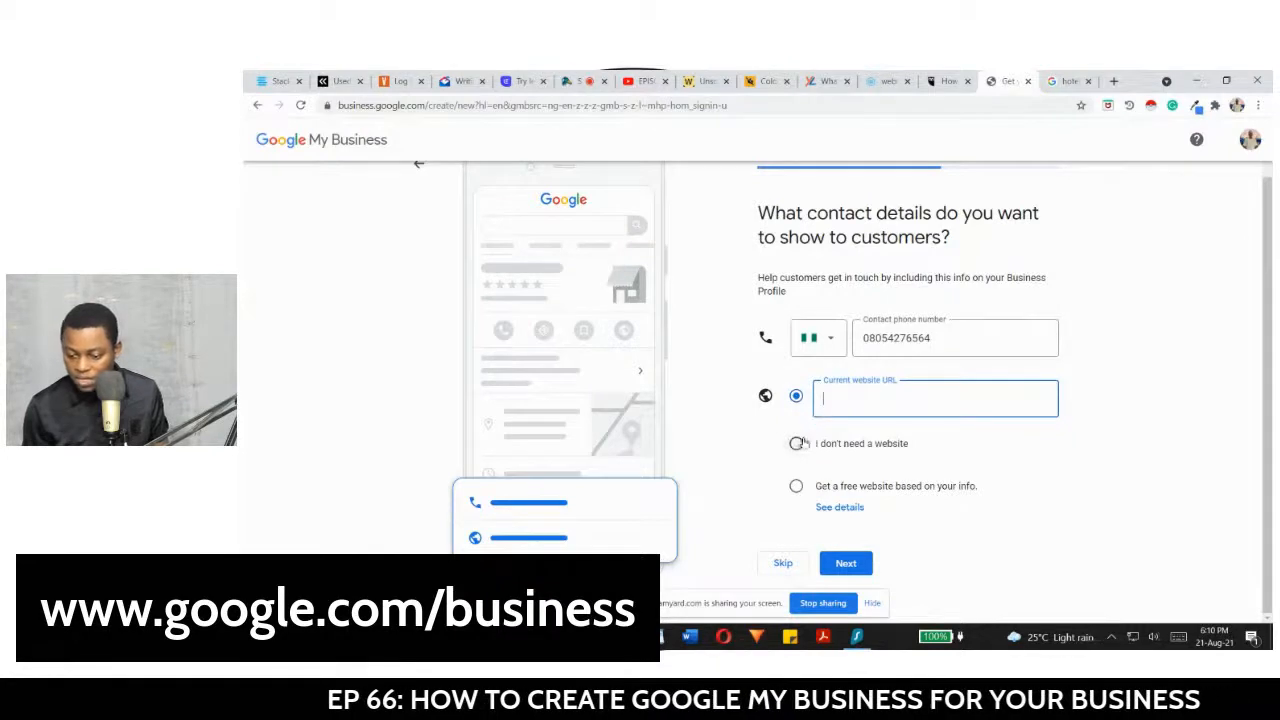
left_click(797, 443)
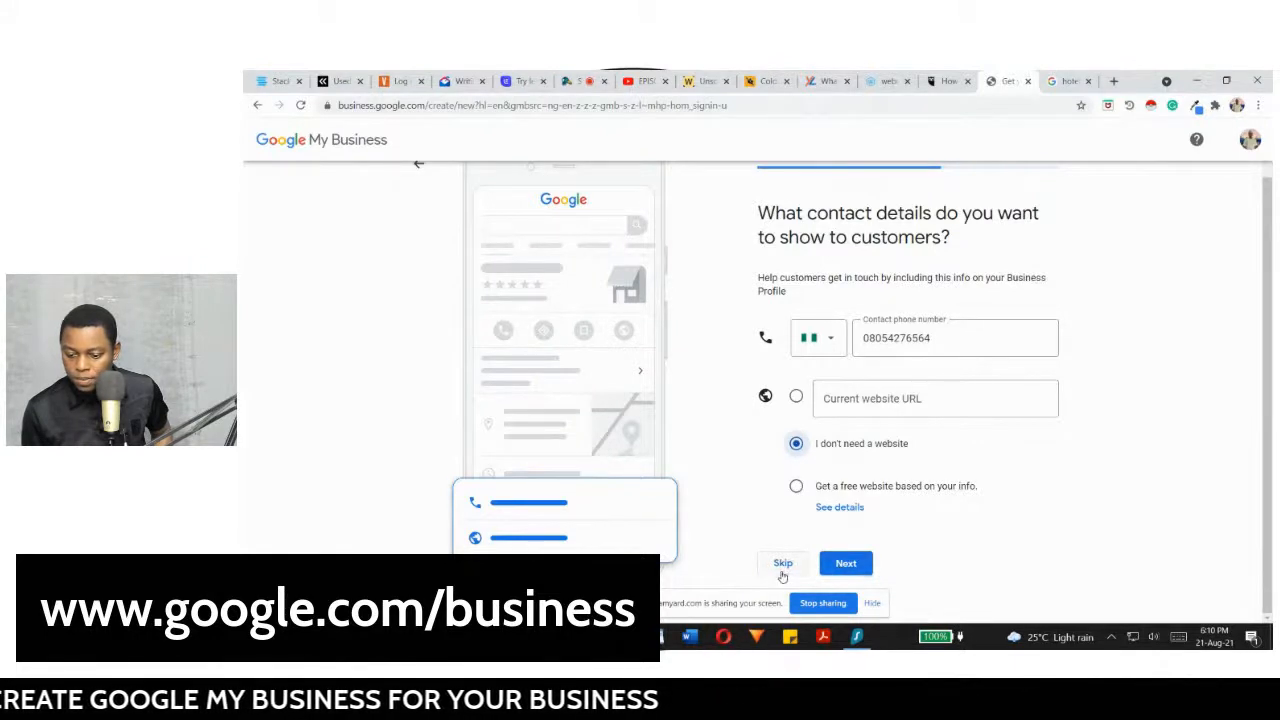
left_click(843, 564)
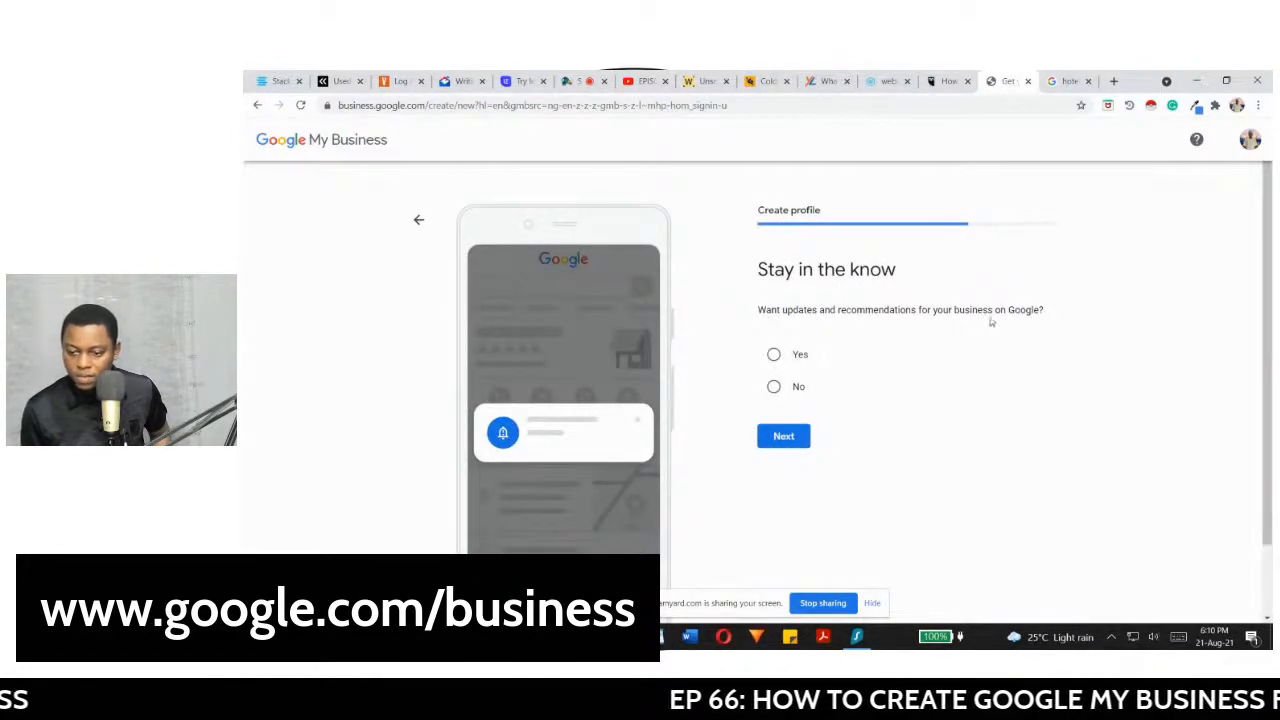
Step: Choose Yes to receive updates and recommendations and continue
left_click(773, 354)
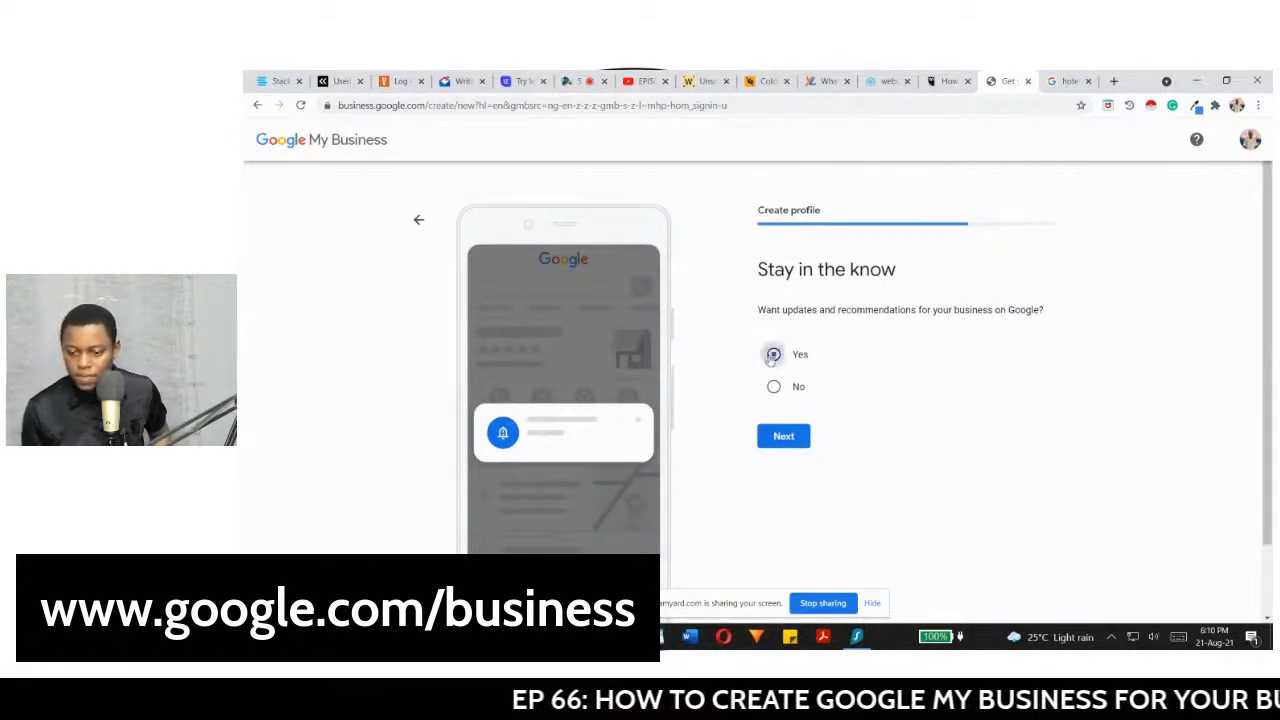
left_click(776, 436)
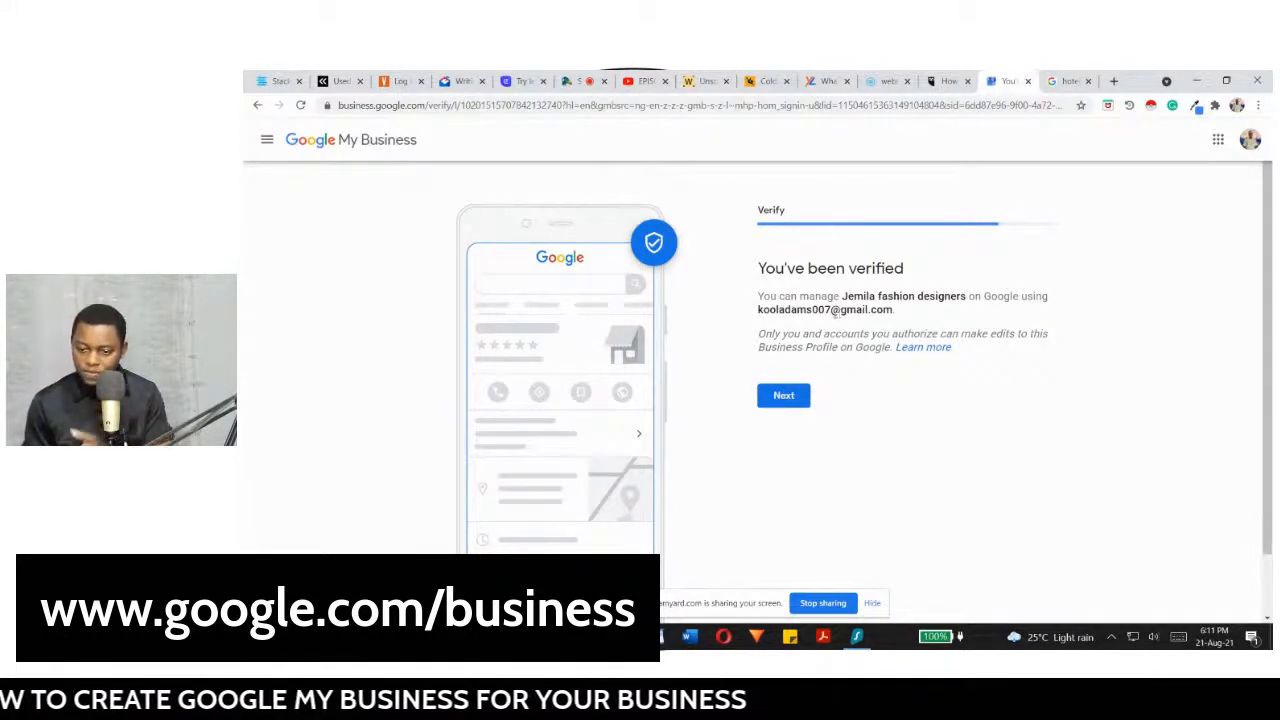
Step: Continue from the verification confirmation to the 'Add your services' page
left_click(788, 396)
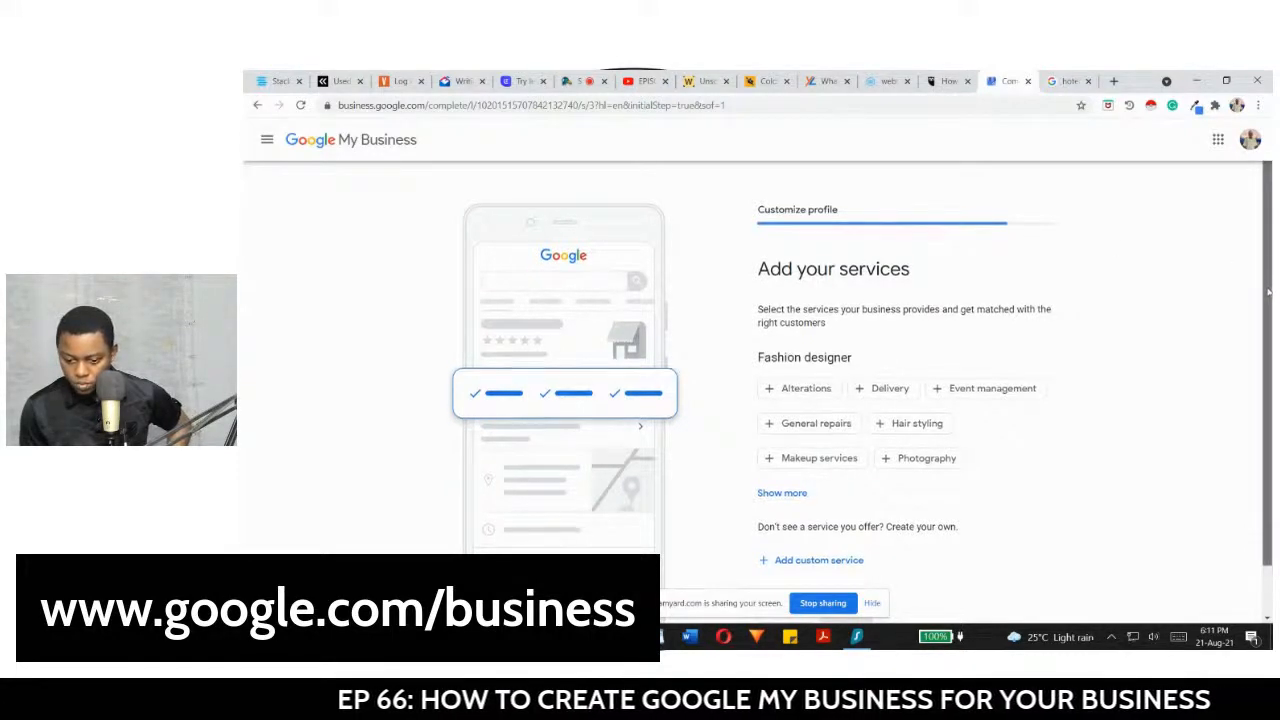
Step: Add custom services baby clothes, male suits and wedding gown, then continue to business hours
scroll(790, 490, "down", 1)
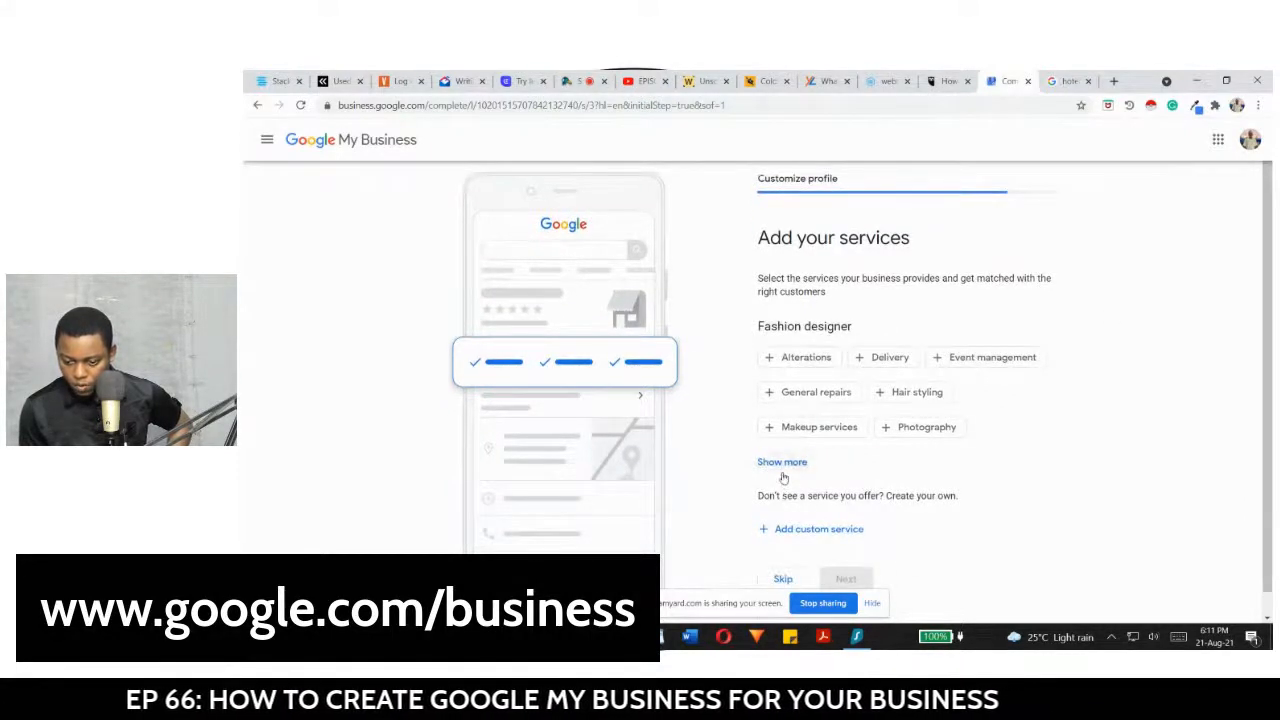
left_click(786, 530)
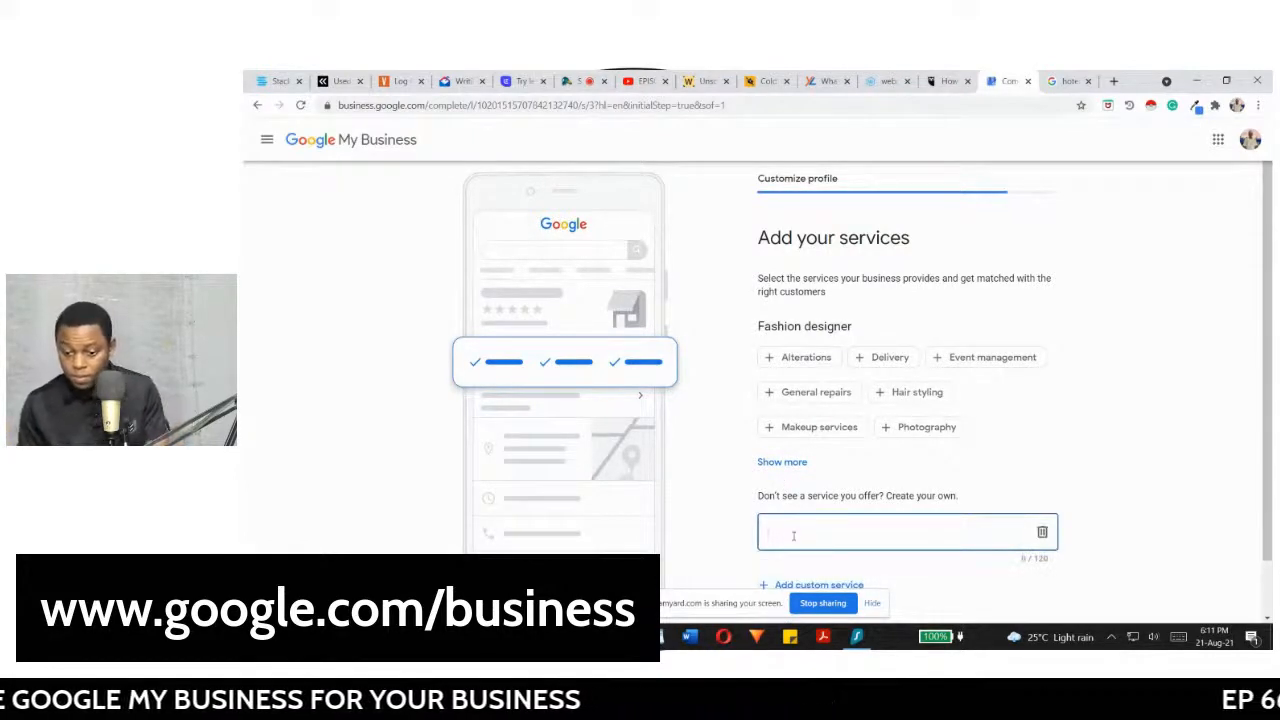
type("fashio")
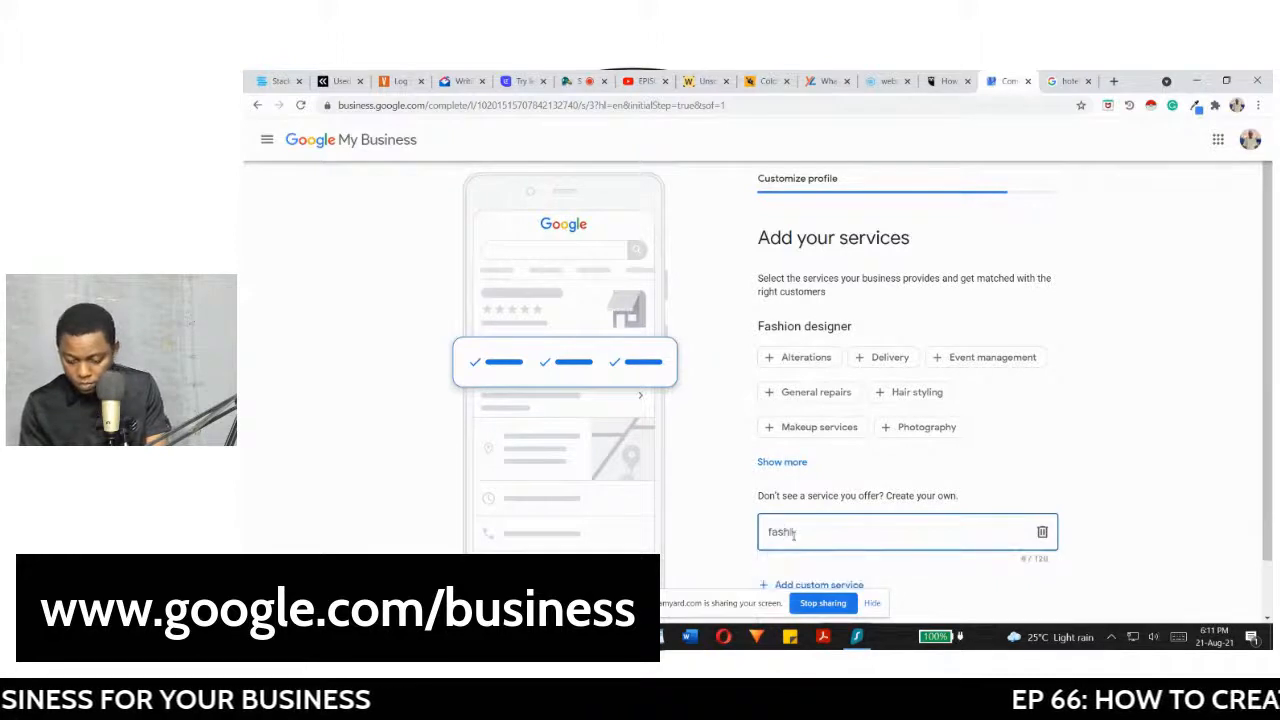
type("n des")
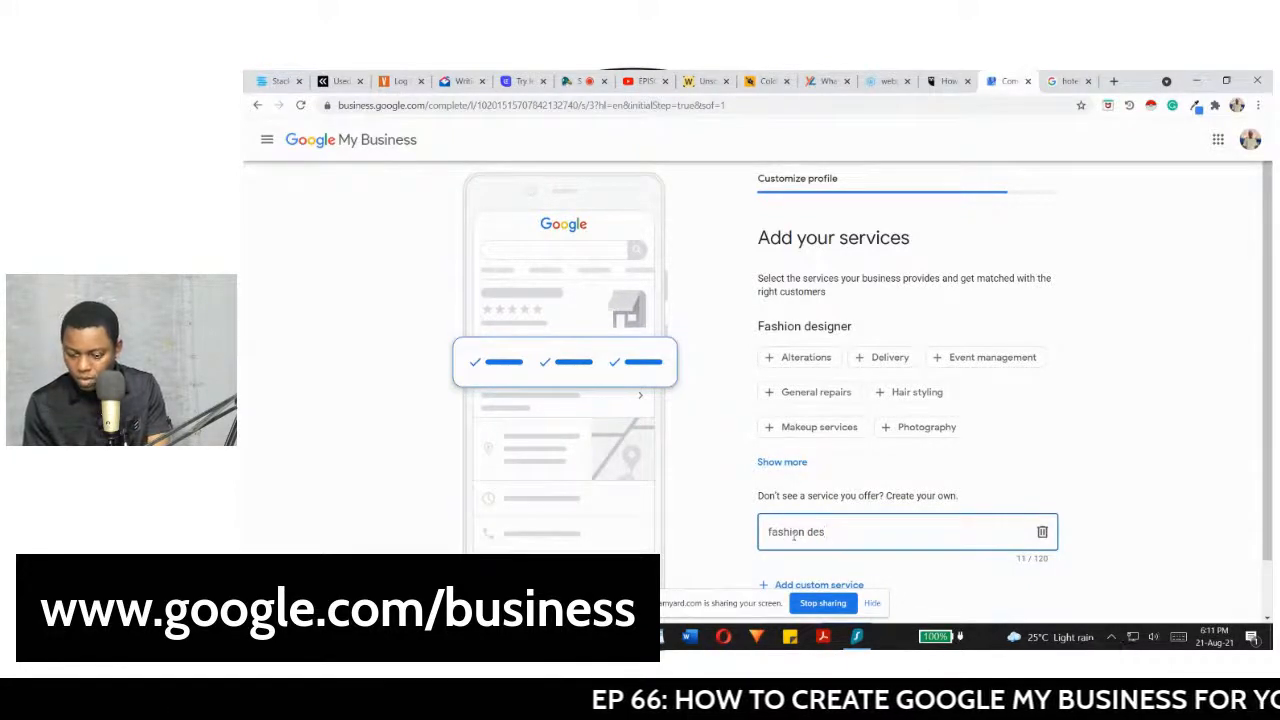
key("BackSpace")
key("BackSpace")
key("BackSpace")
key("BackSpace")
key("BackSpace")
key("BackSpace")
key("BackSpace")
key("BackSpace")
key("BackSpace")
key("BackSpace")
key("BackSpace")
type("b")
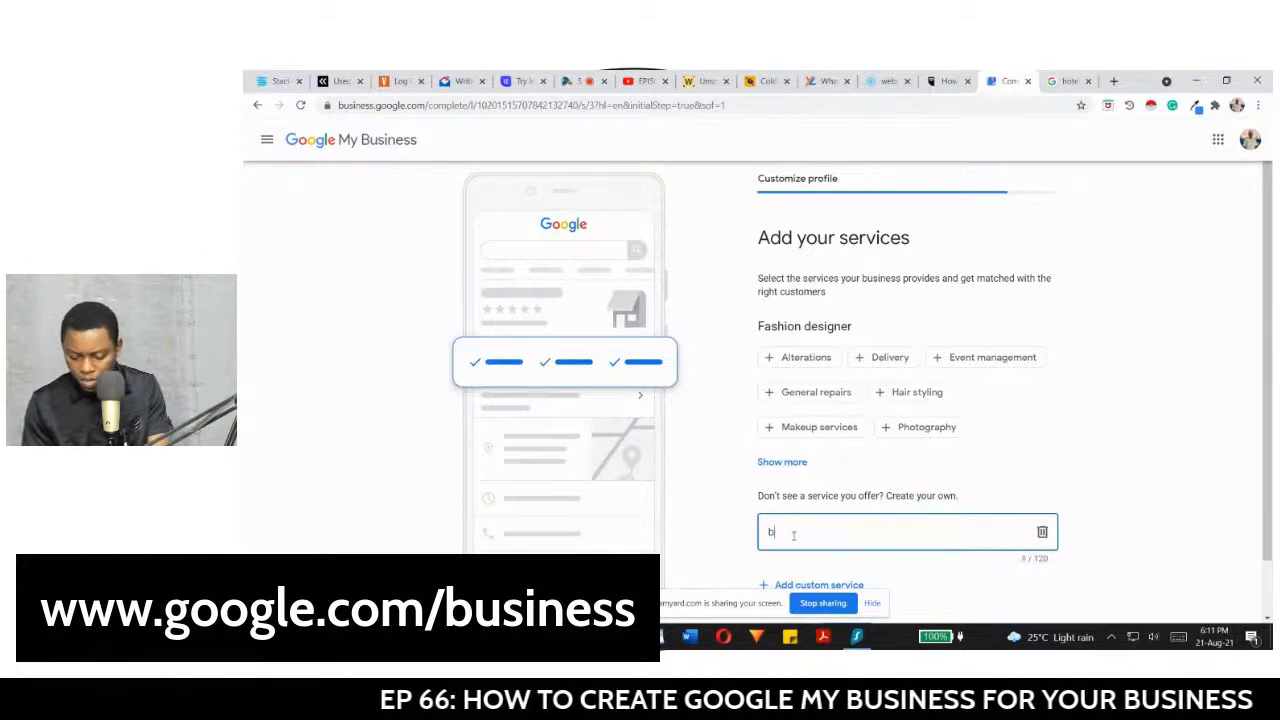
type("aby cl")
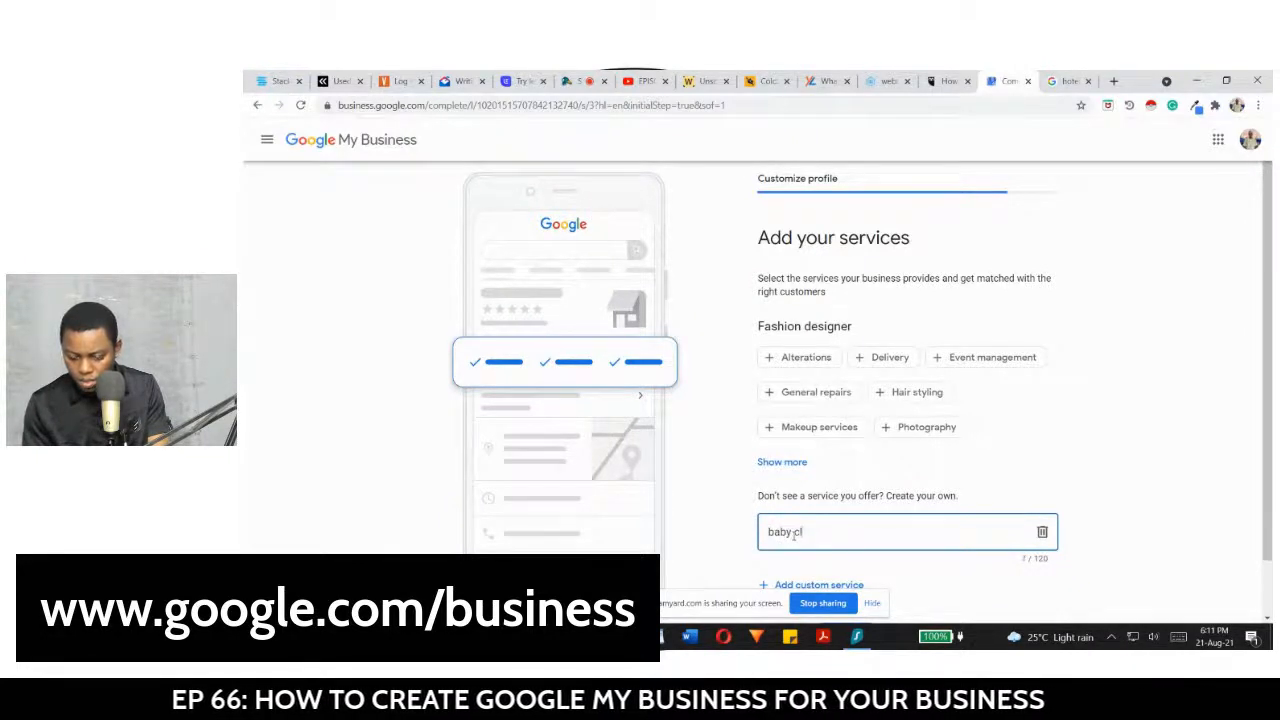
type("othes")
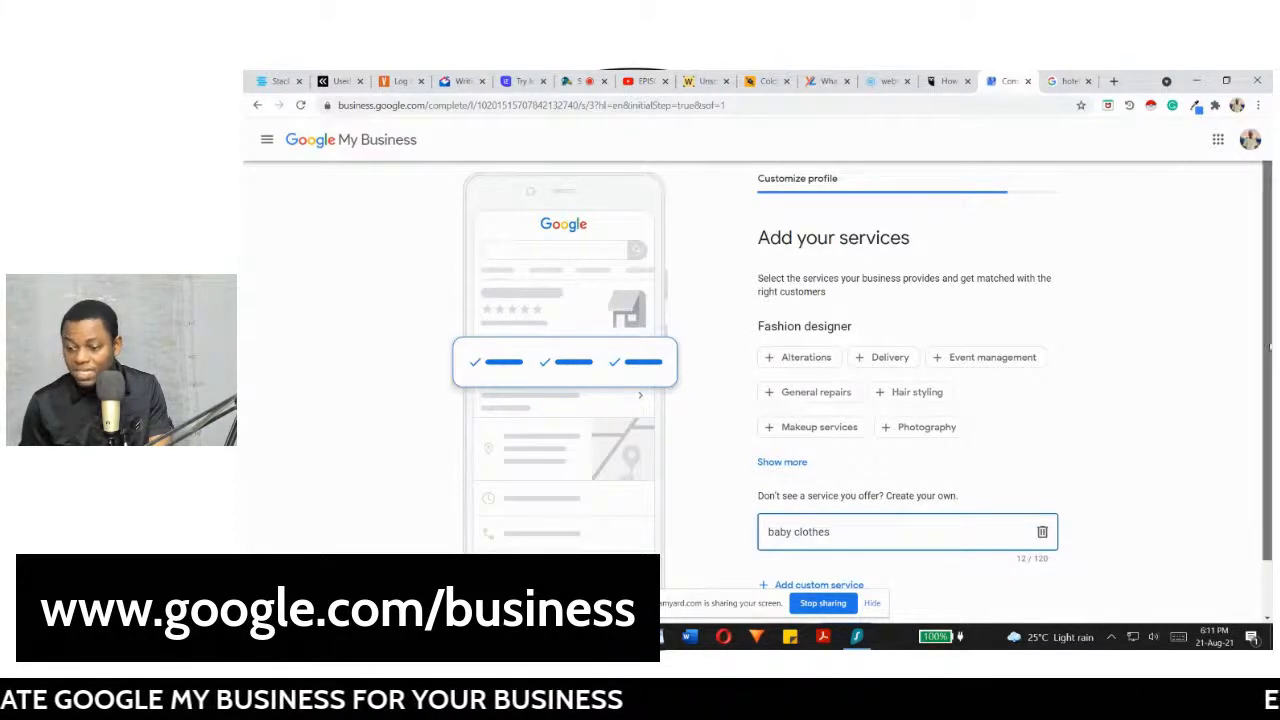
scroll(1267, 487, "down", 1)
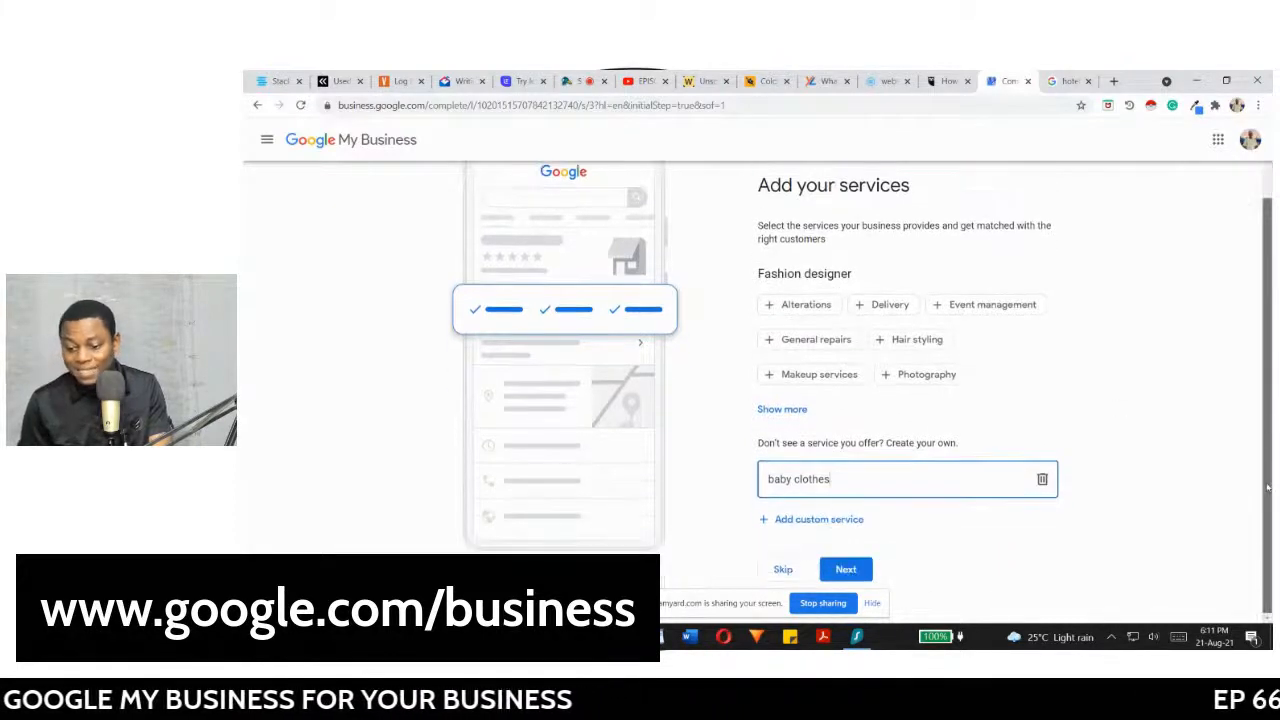
left_click(839, 522)
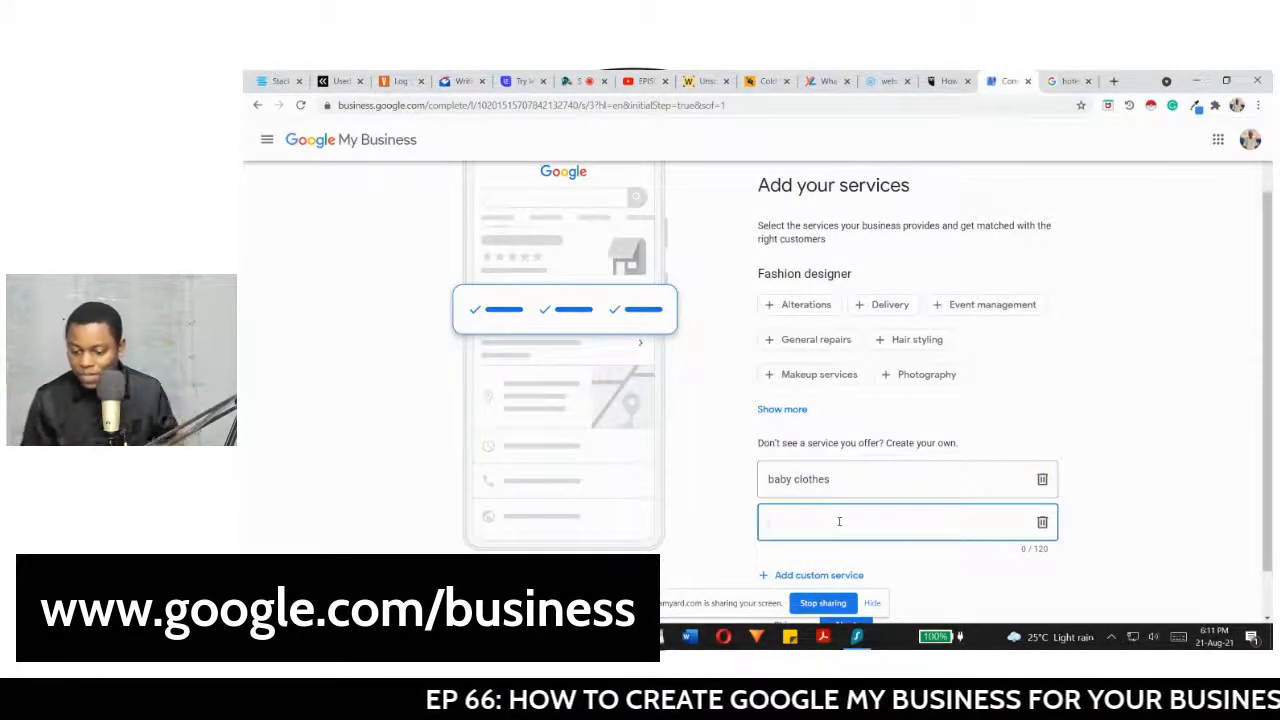
type("maie s")
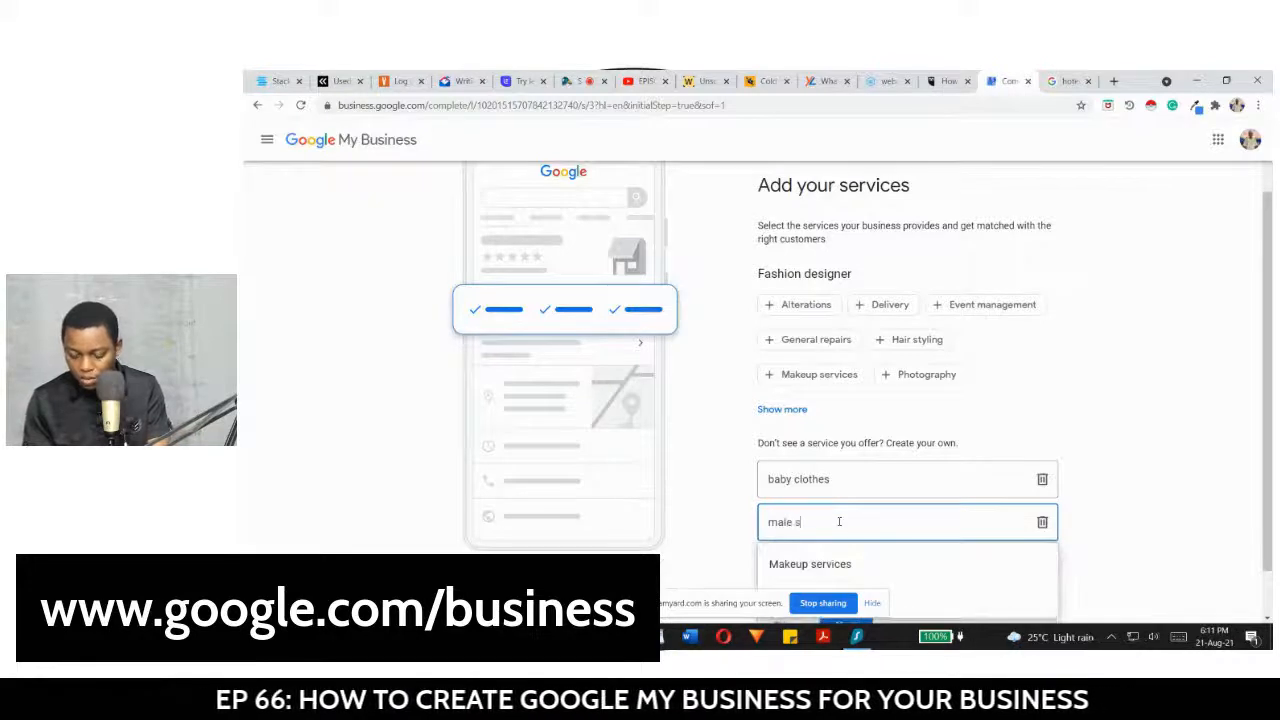
type("uits")
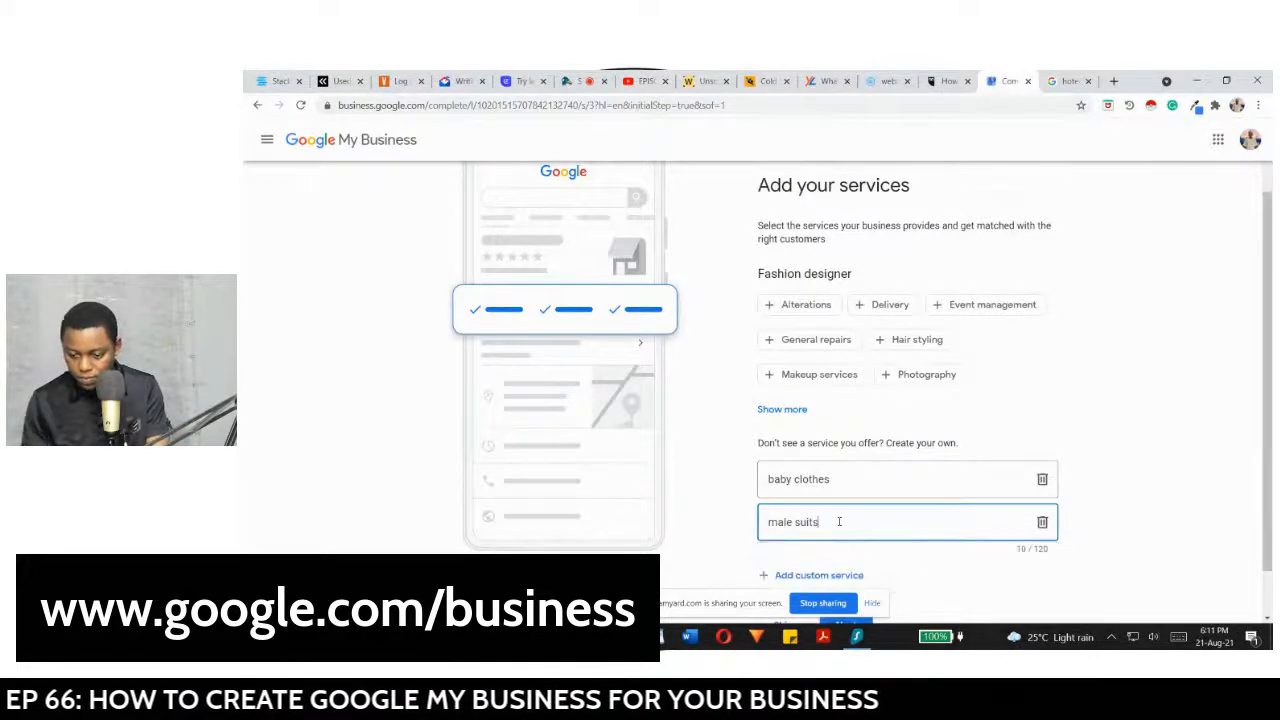
scroll(800, 524, "down", 1)
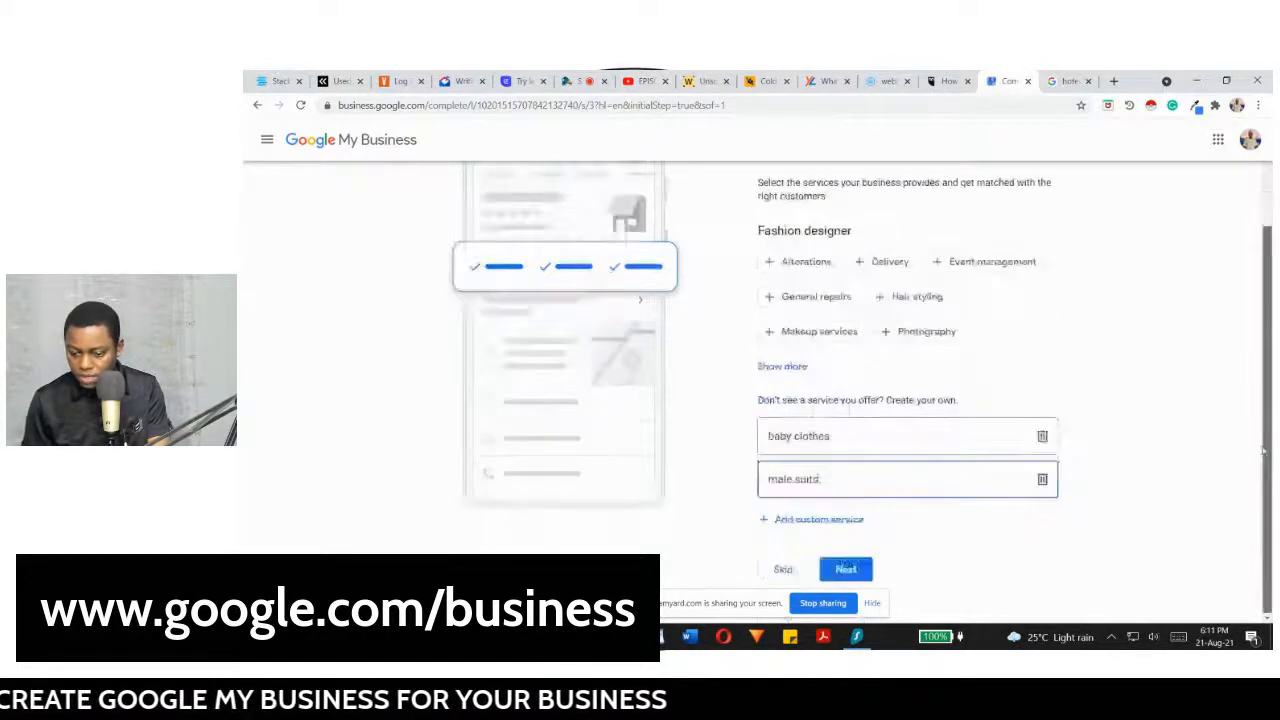
left_click(790, 520)
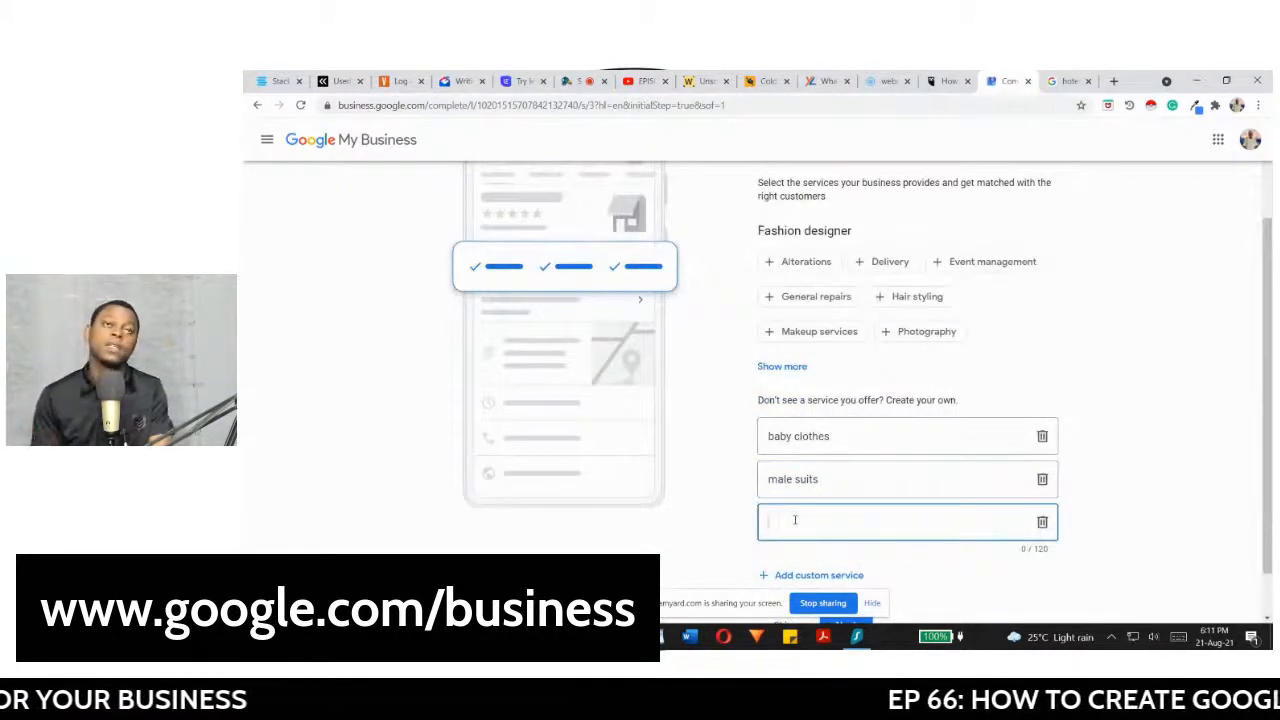
type("edd")
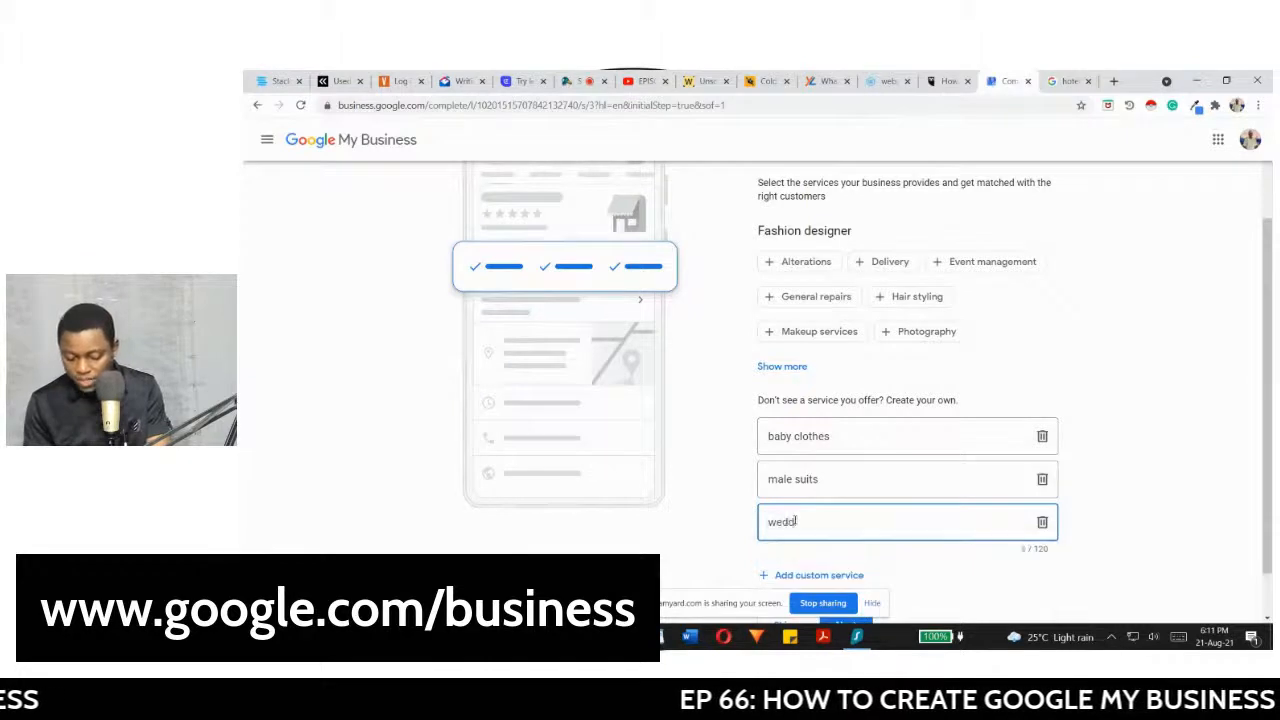
type("ing gown")
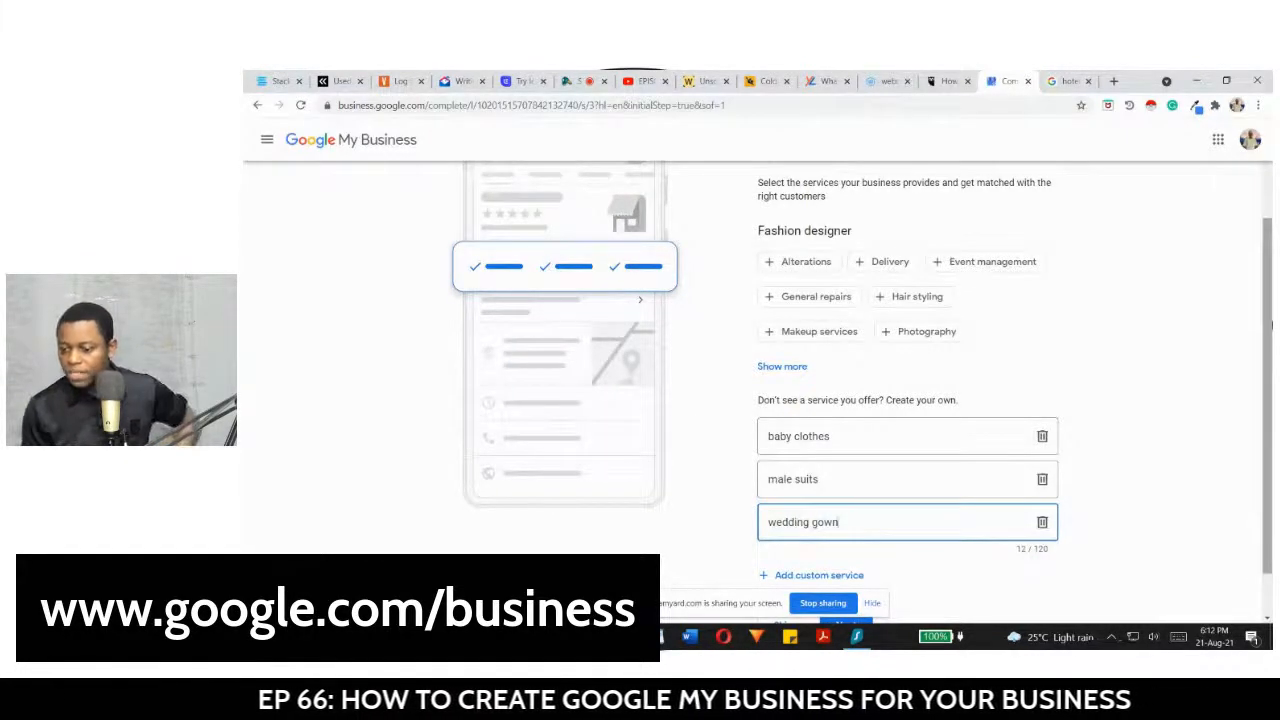
scroll(797, 521, "down", 1)
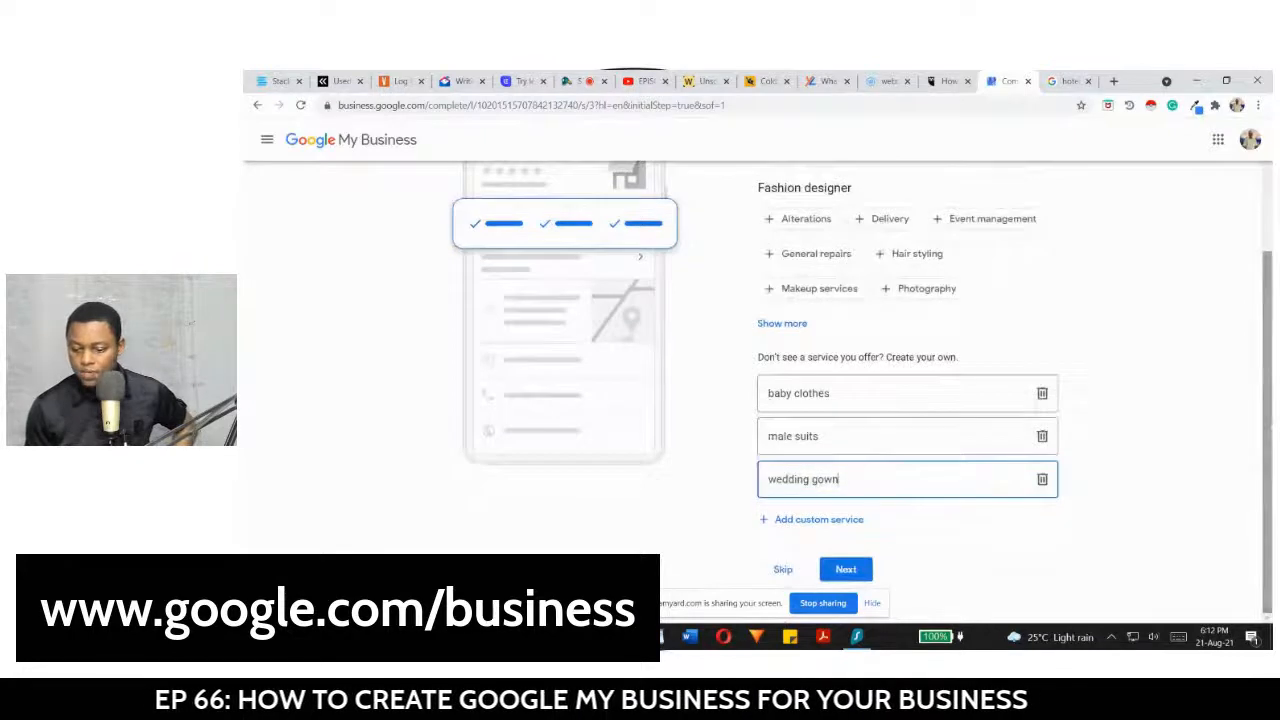
left_click(846, 569)
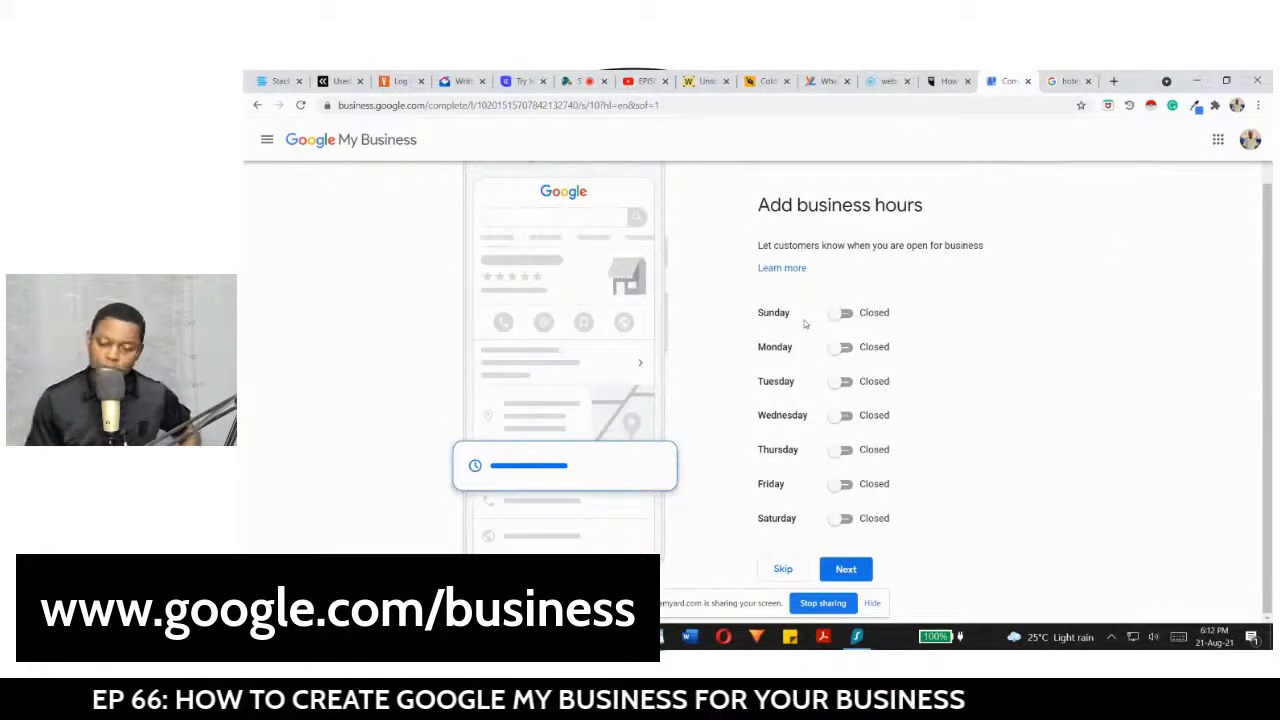
Step: Mark Monday as open from 7:00 AM to 6:00 PM
left_click(843, 348)
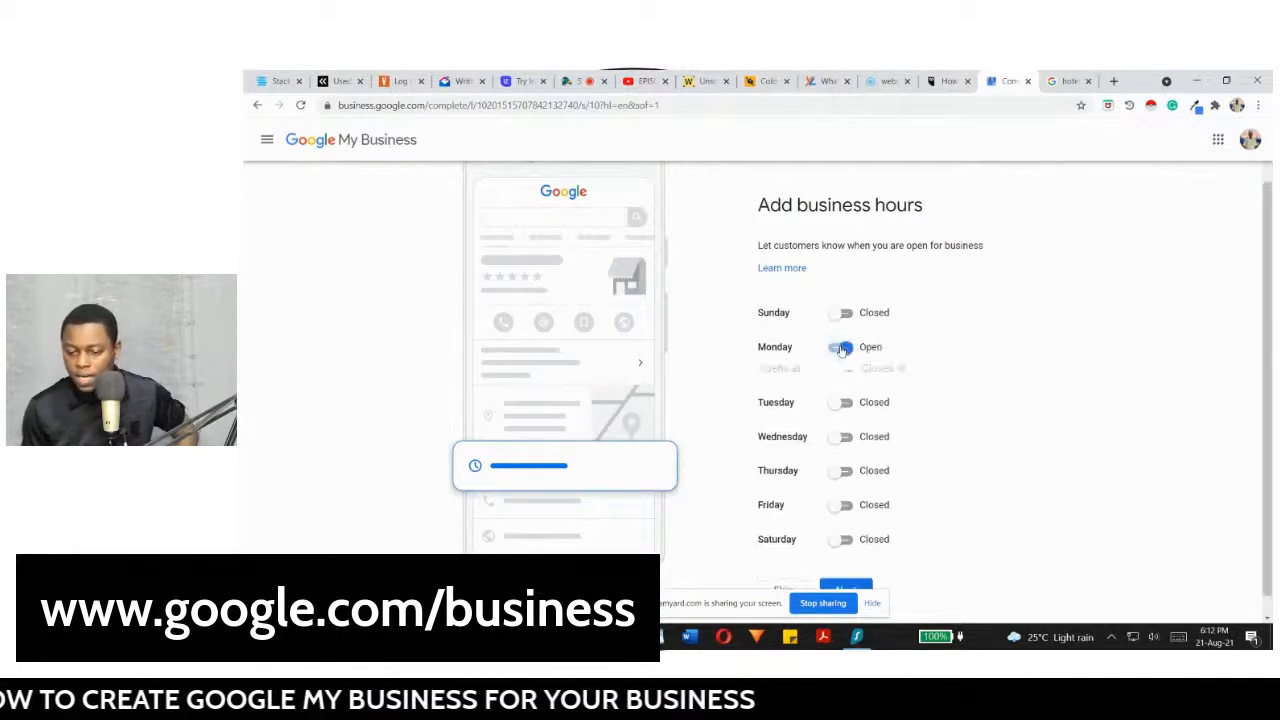
left_click(790, 369)
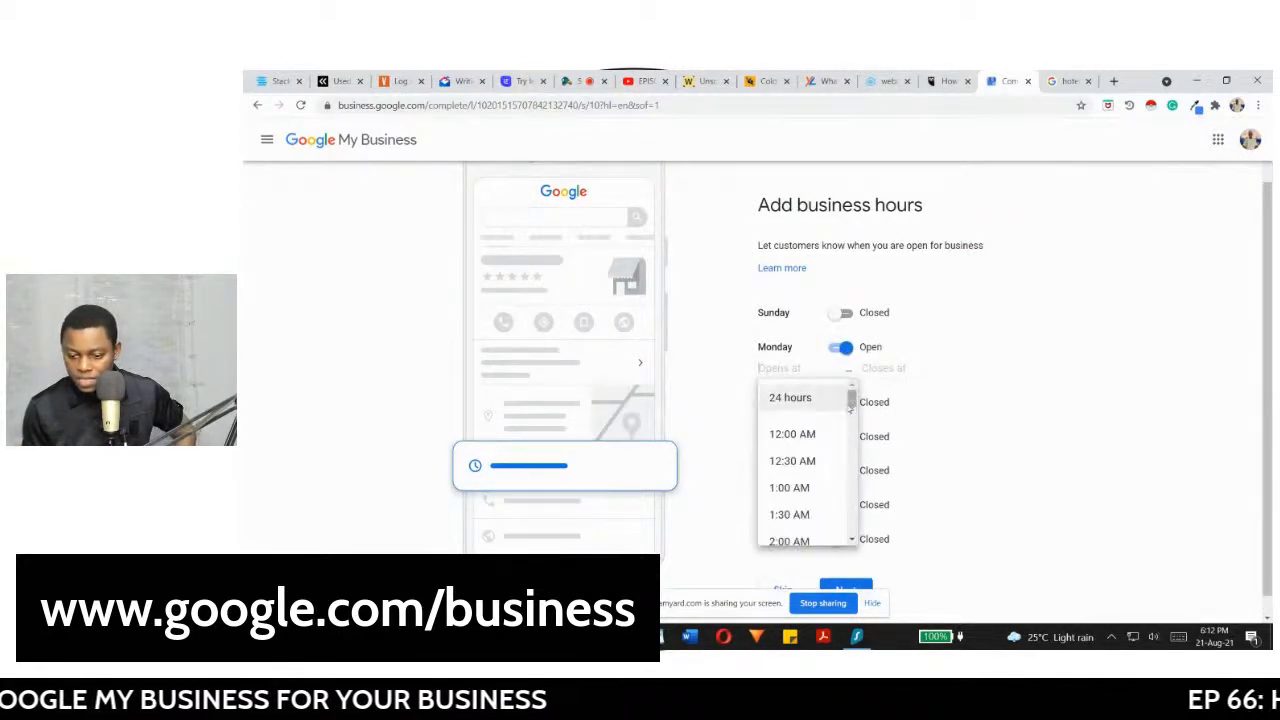
left_click_drag(851, 400, 849, 434)
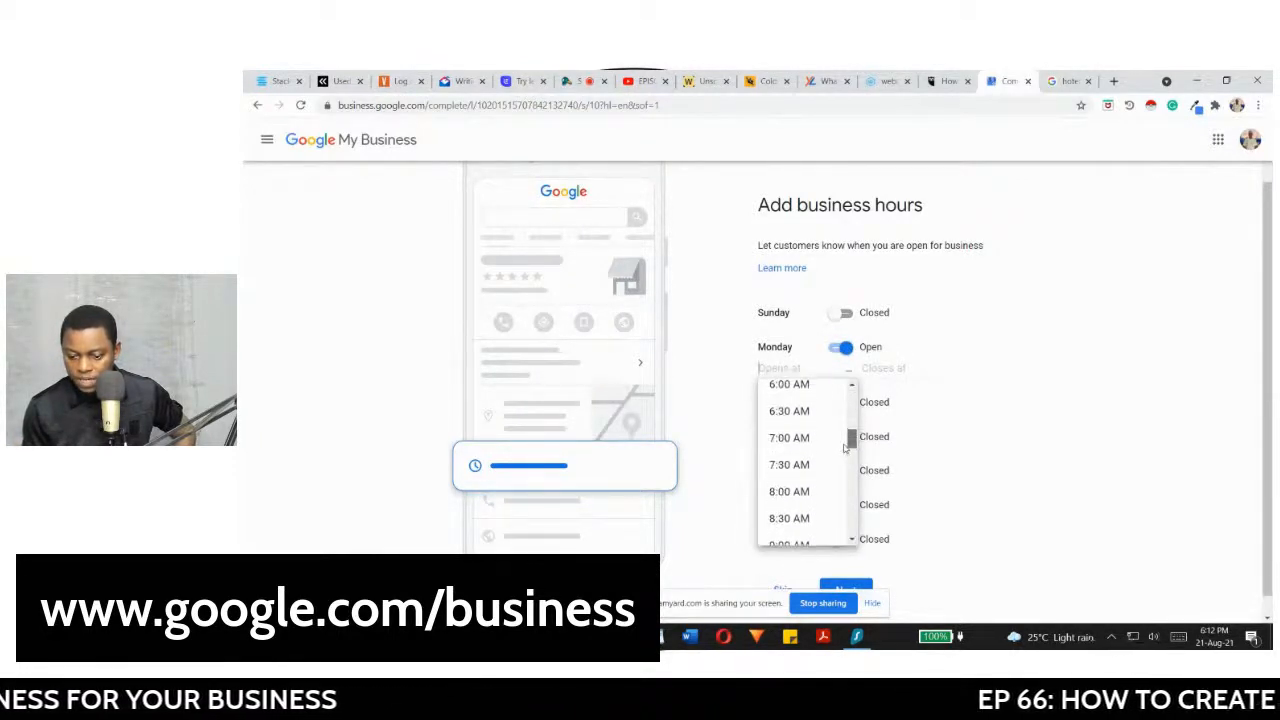
left_click(815, 445)
left_click(882, 369)
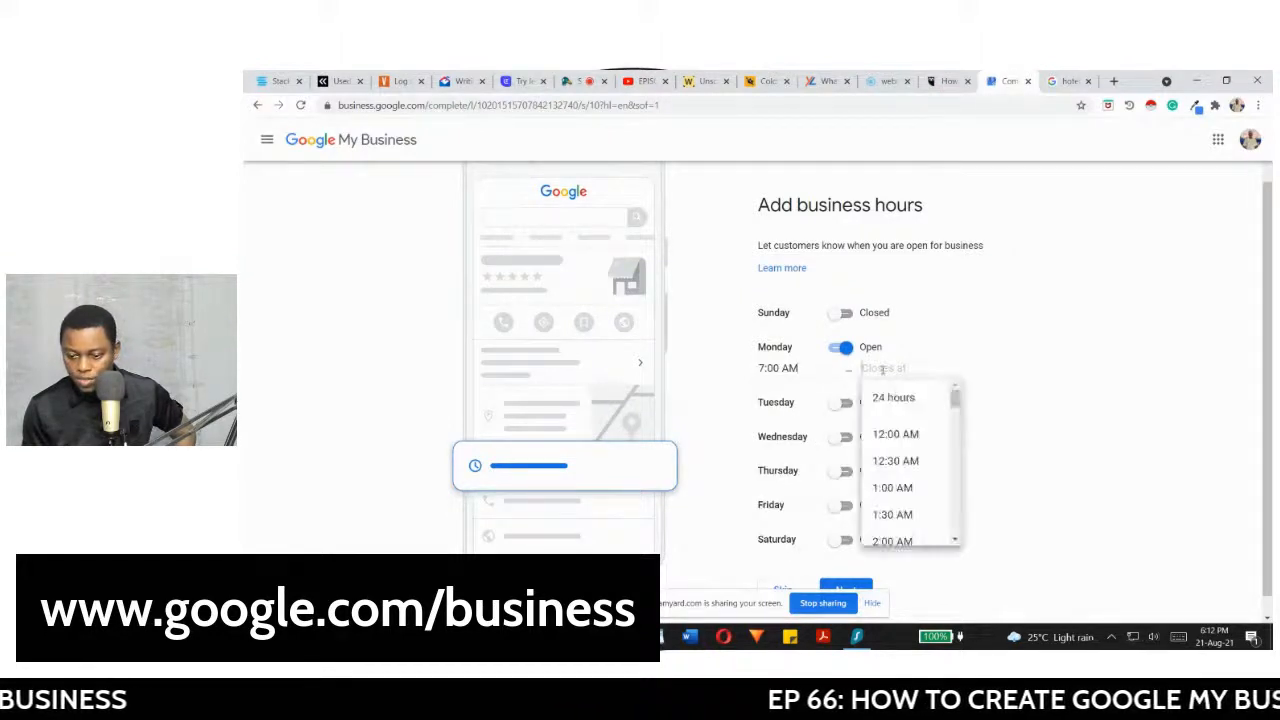
left_click_drag(957, 403, 951, 503)
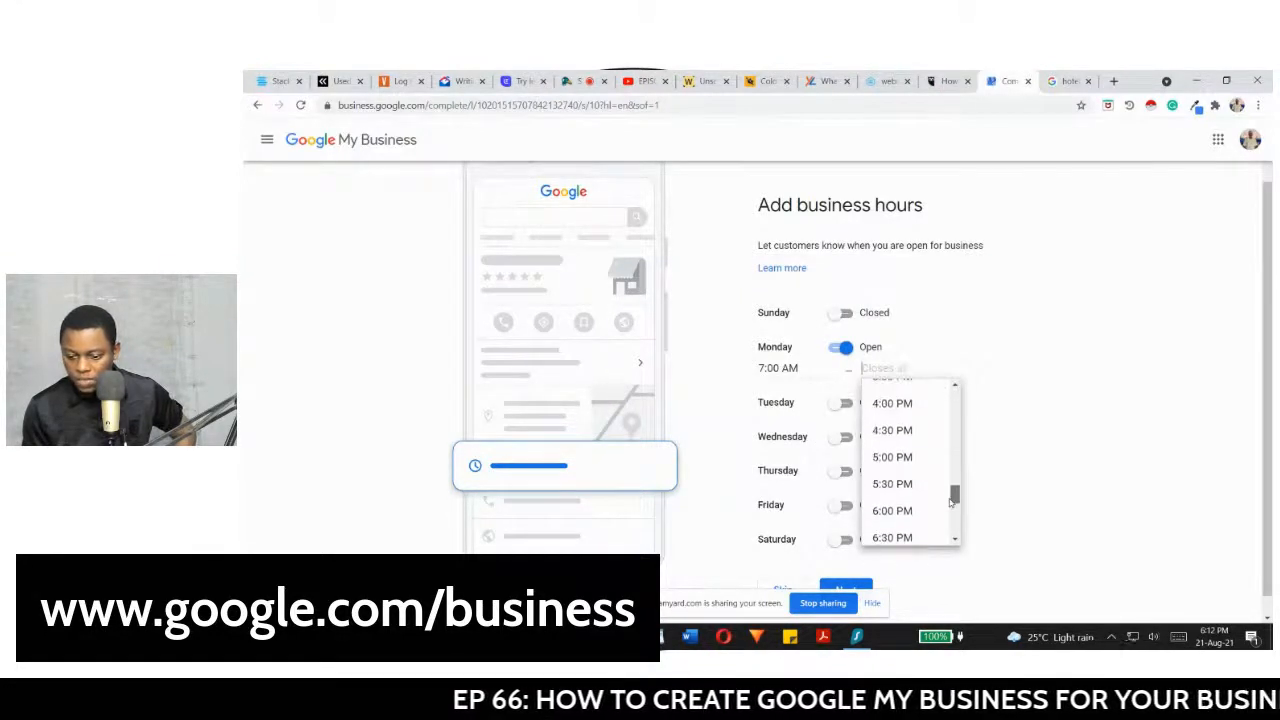
left_click(900, 511)
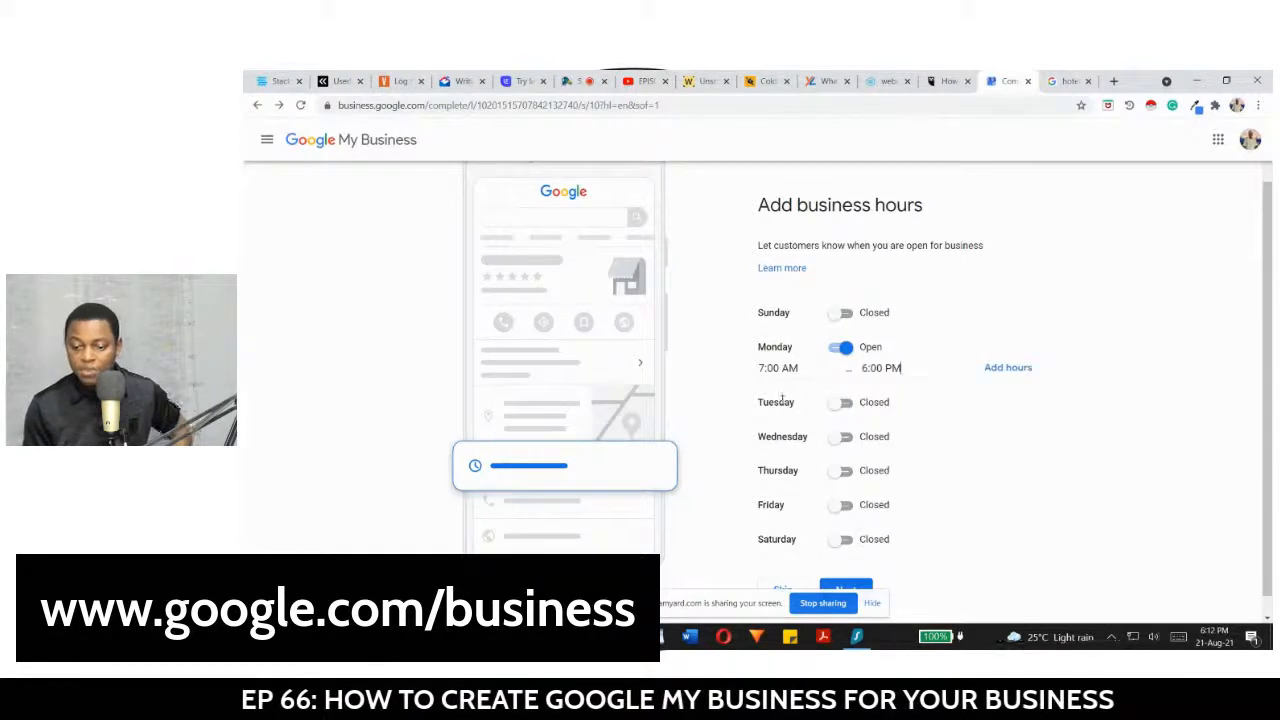
Step: Mark Tuesday as open from 7:00 AM to 6:00 PM and save the hours
left_click(843, 402)
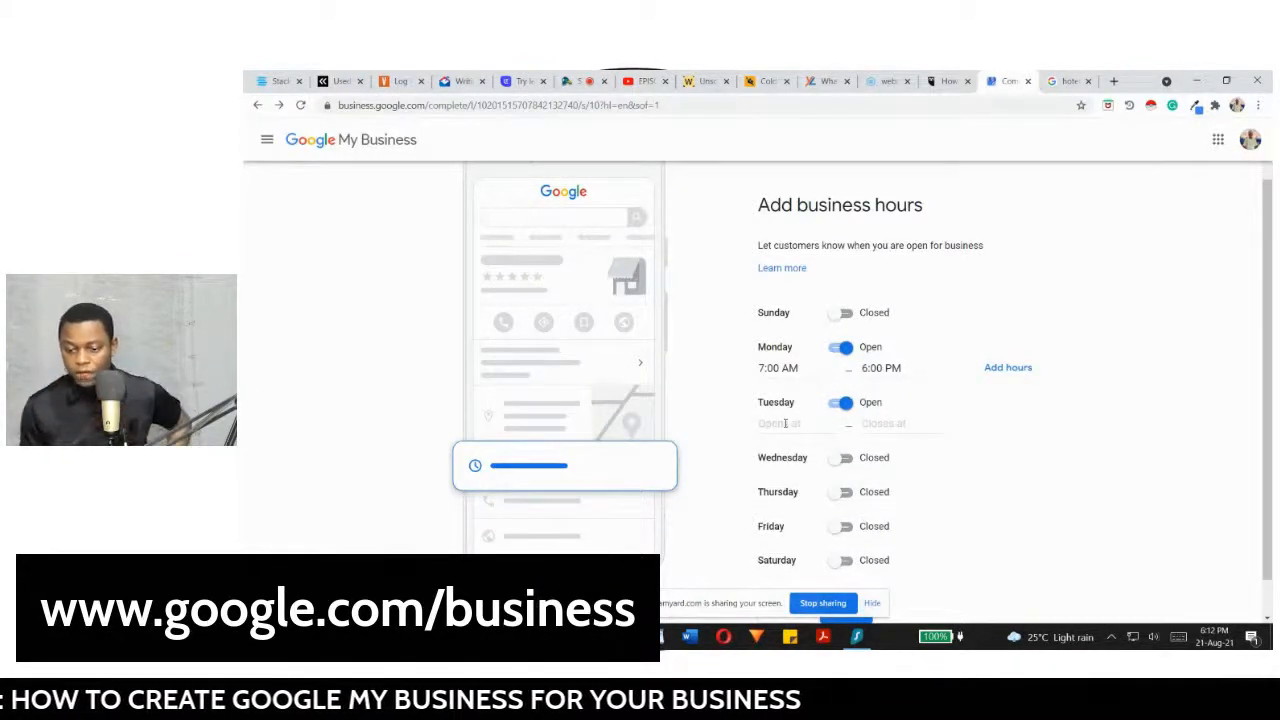
left_click_drag(848, 453, 849, 490)
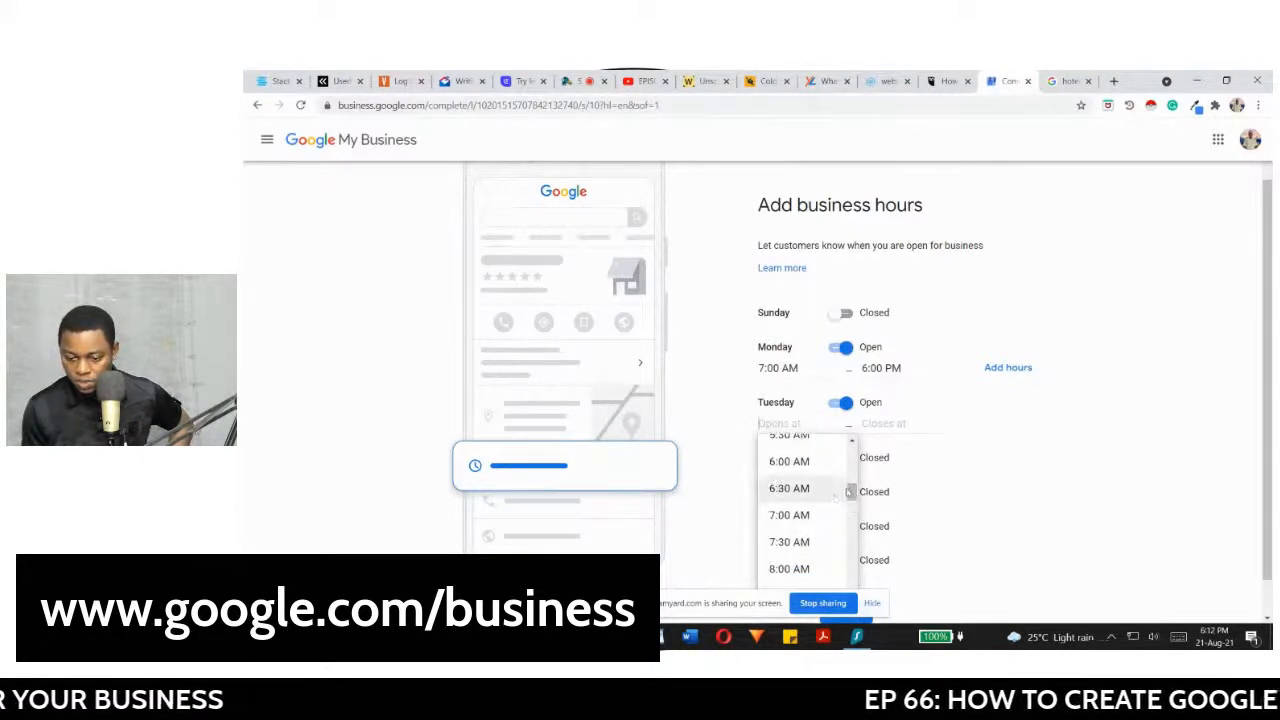
left_click(812, 515)
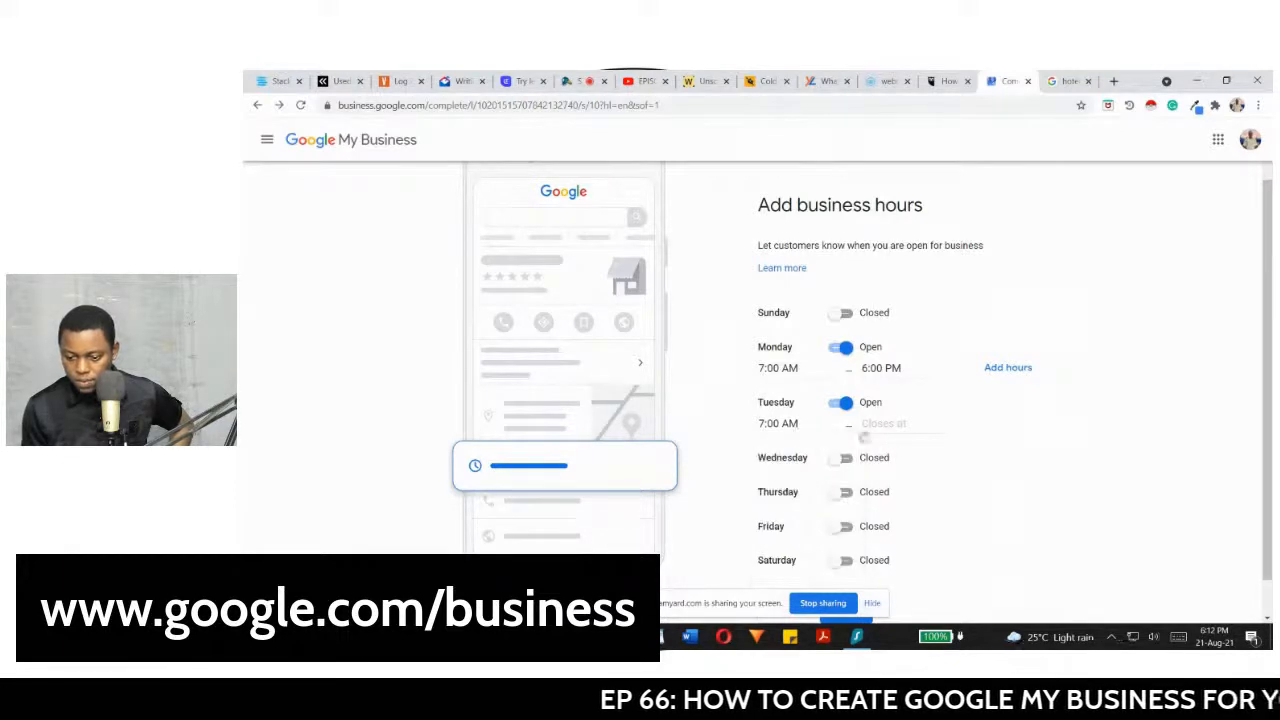
left_click(882, 424)
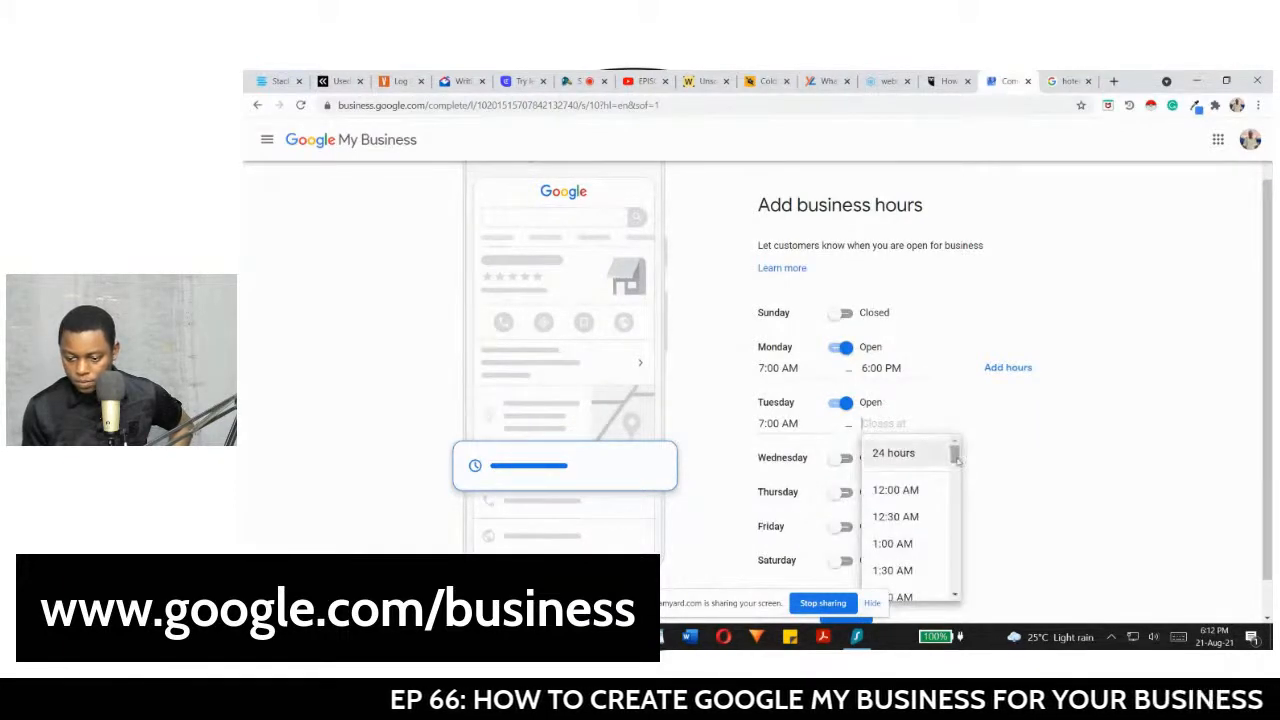
left_click_drag(955, 455, 955, 553)
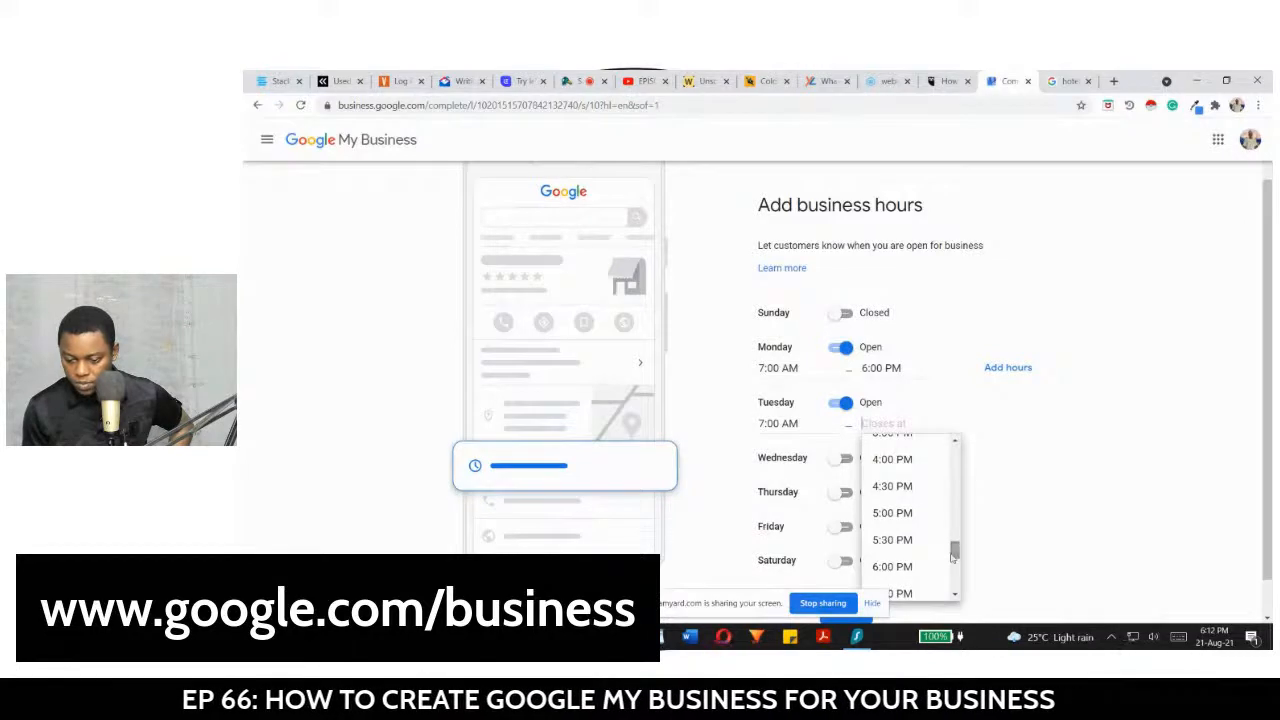
left_click(925, 567)
scroll(1268, 428, "down", 1)
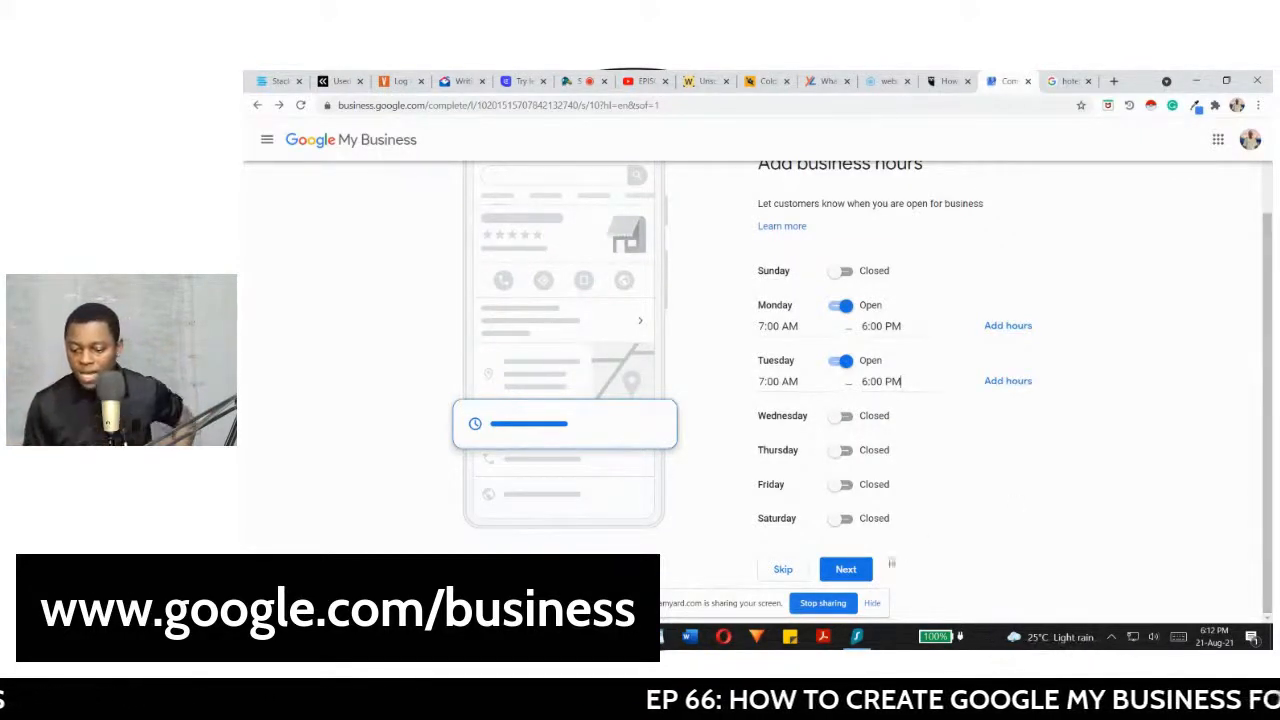
left_click(846, 570)
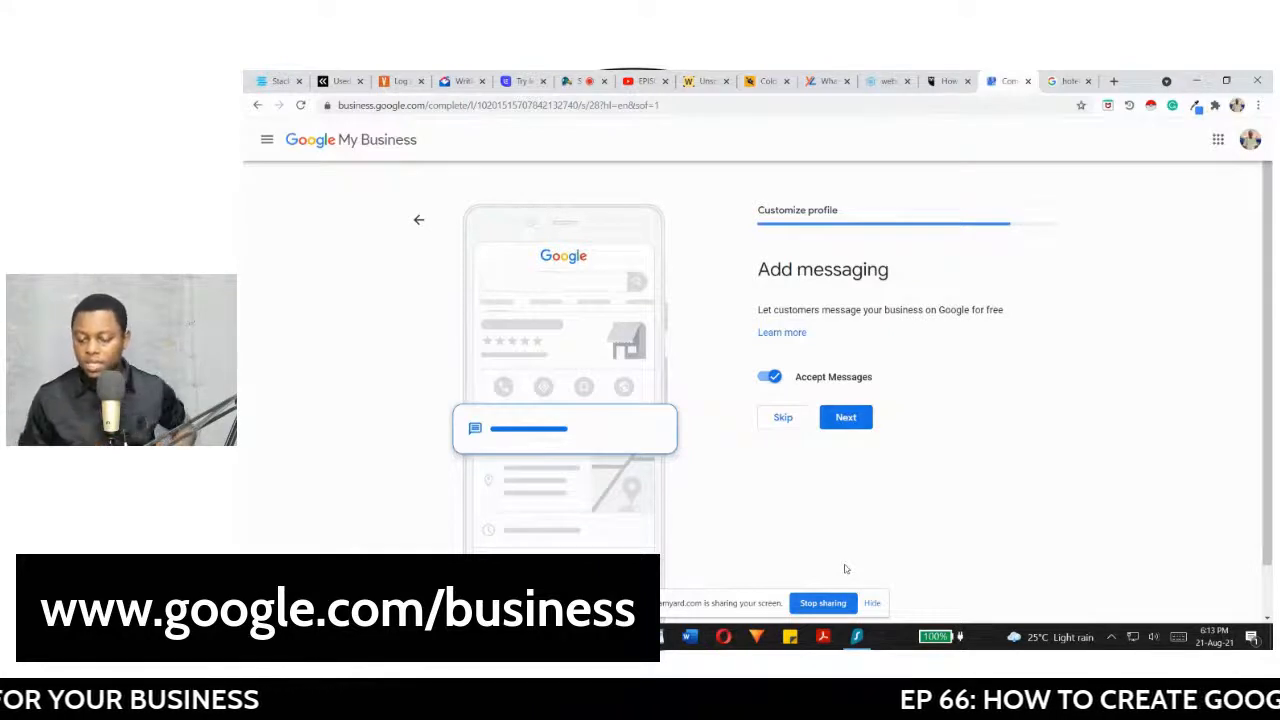
Step: Toggle Accept Messages off and back on, leaving it enabled, and continue
left_click(767, 380)
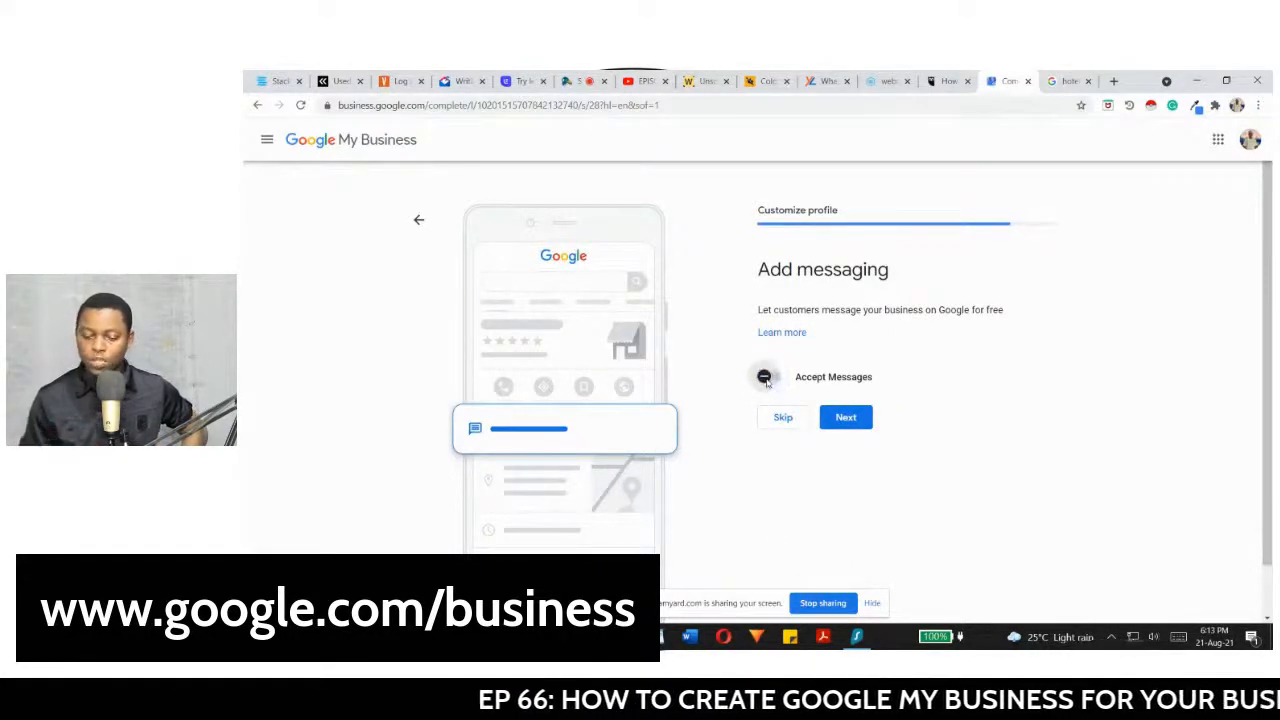
left_click(777, 383)
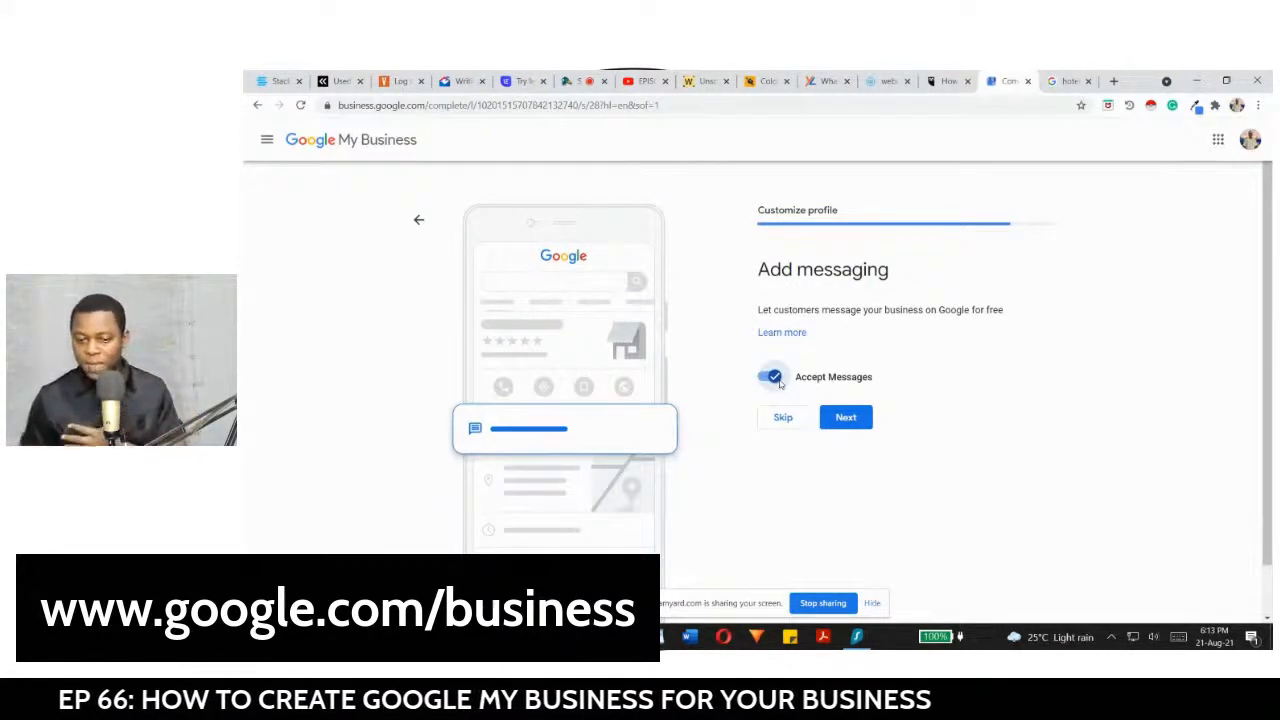
left_click(840, 418)
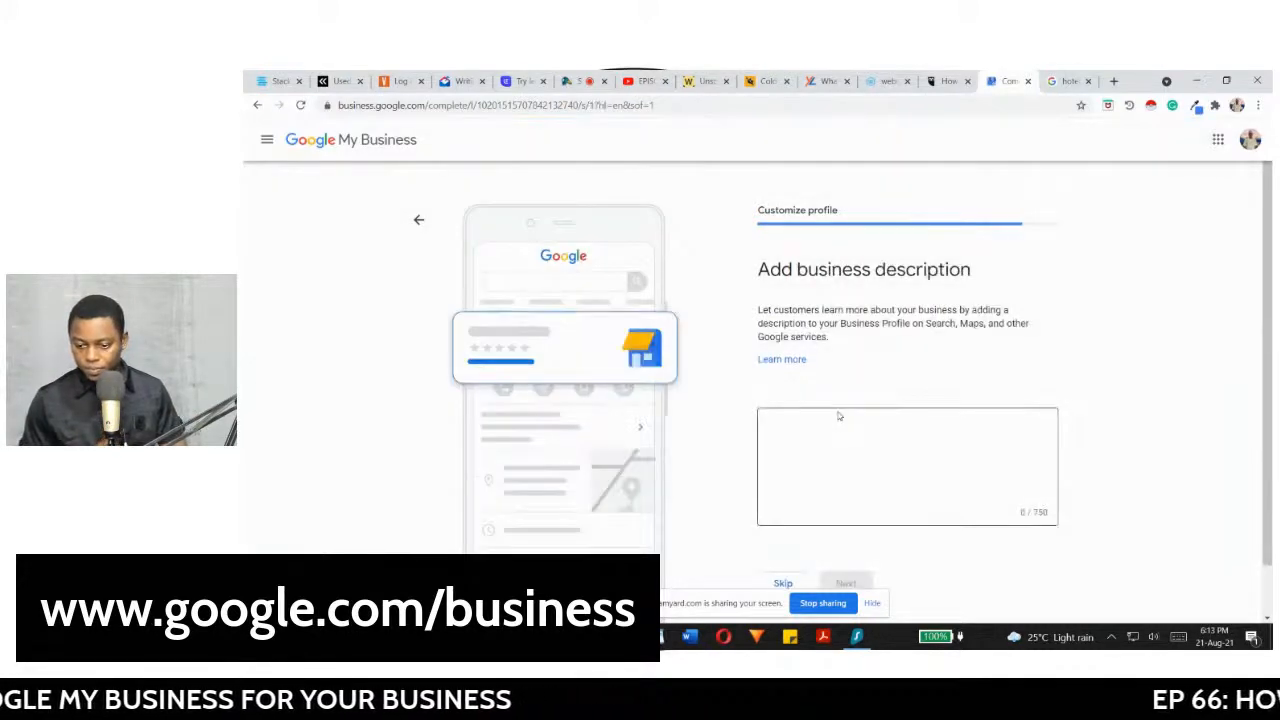
Step: Write the 139-character description about bespoke dresses for men, women, and children, and submit it
left_click(798, 469)
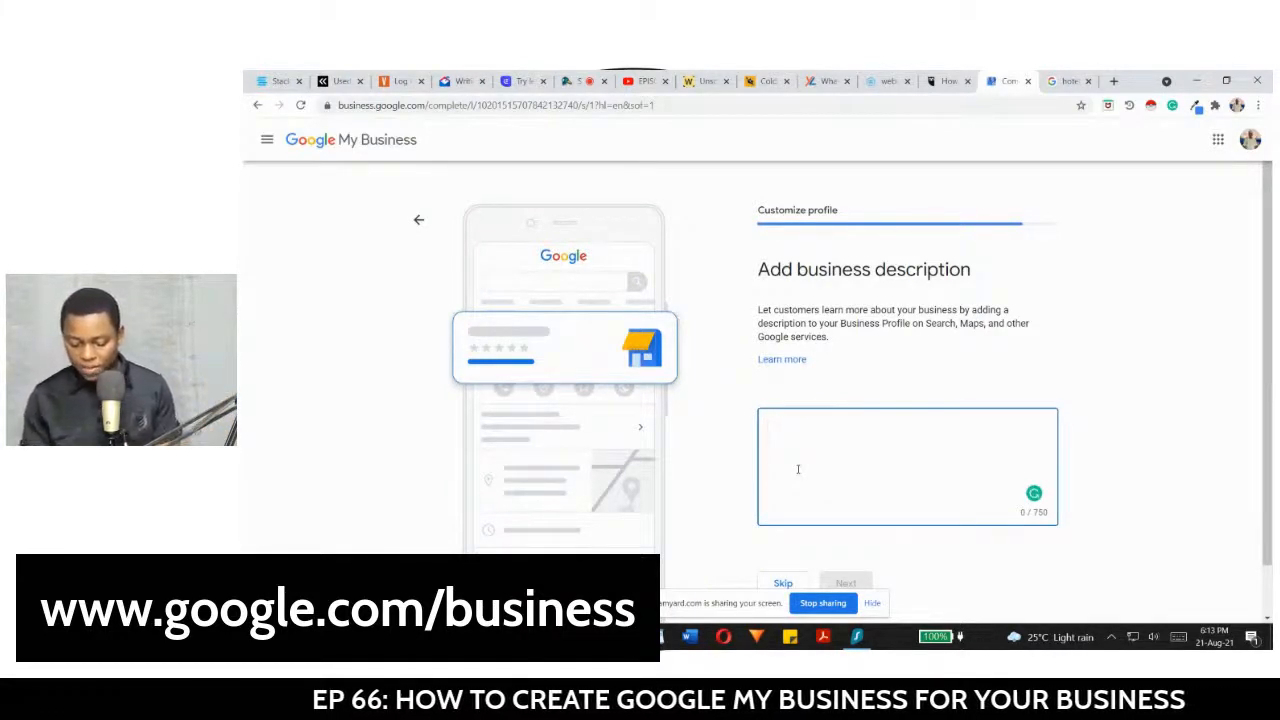
type("At J")
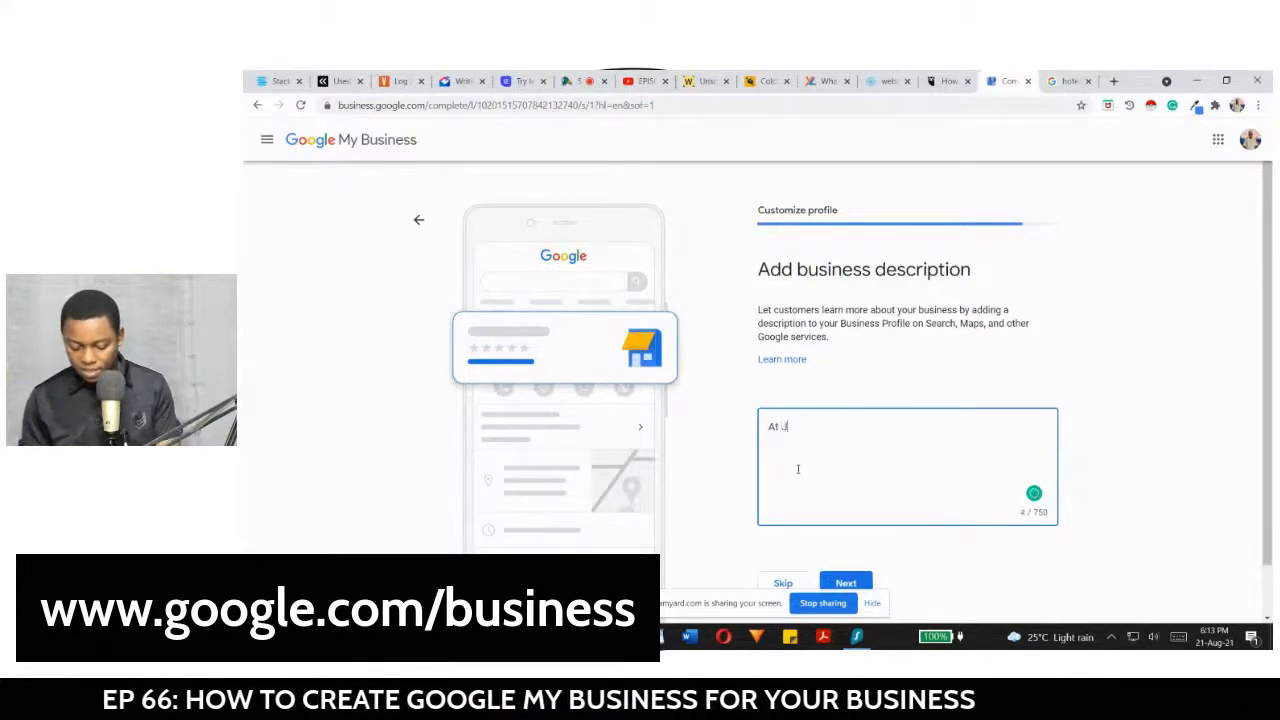
type("emila ")
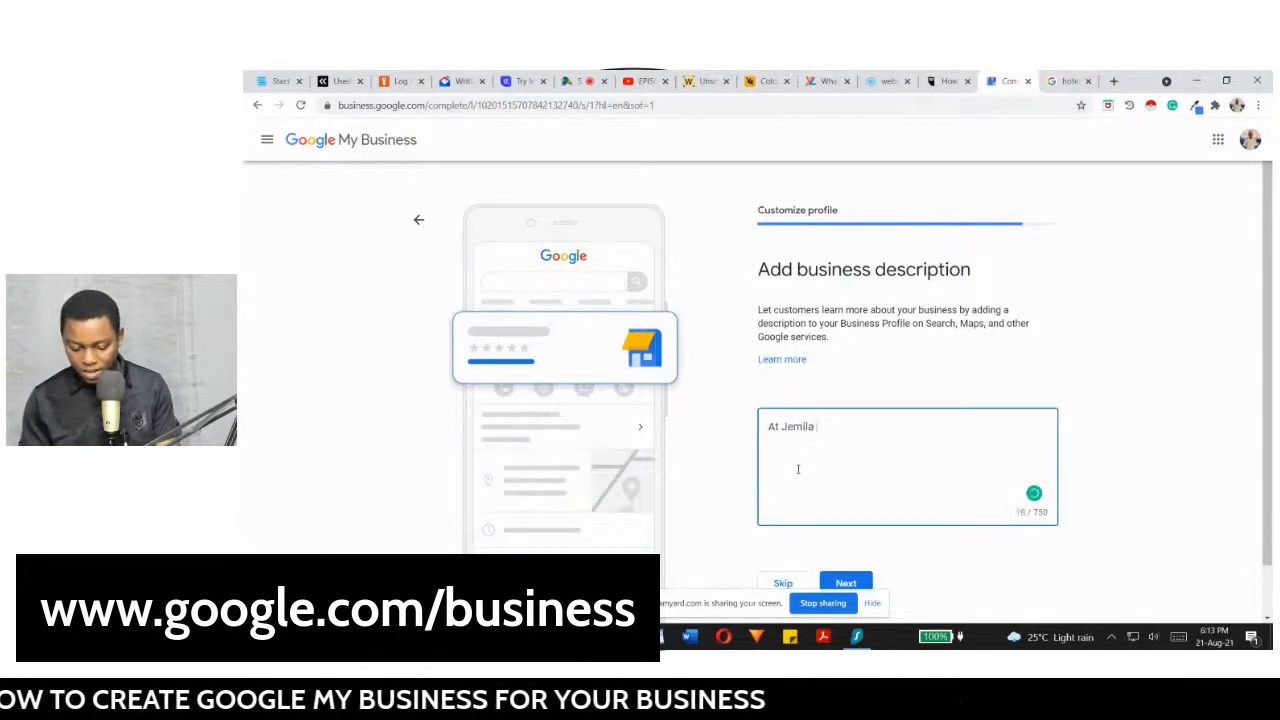
type("Fashion D")
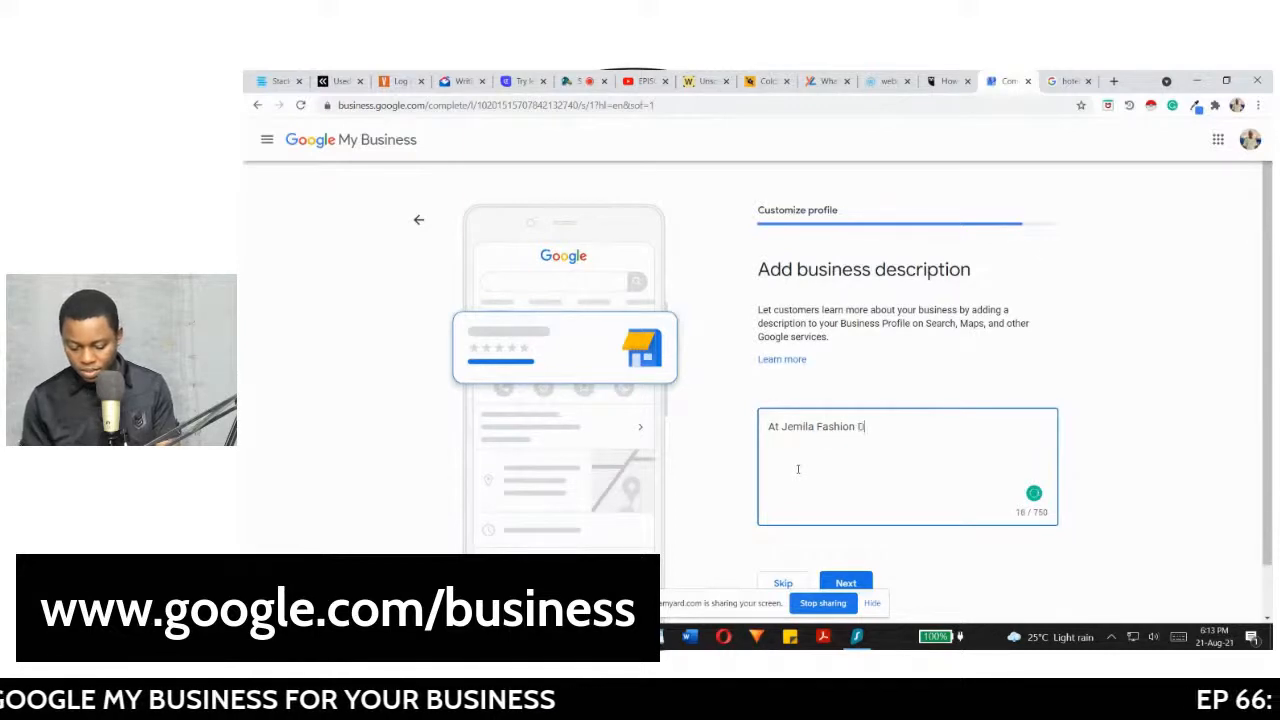
type("esign")
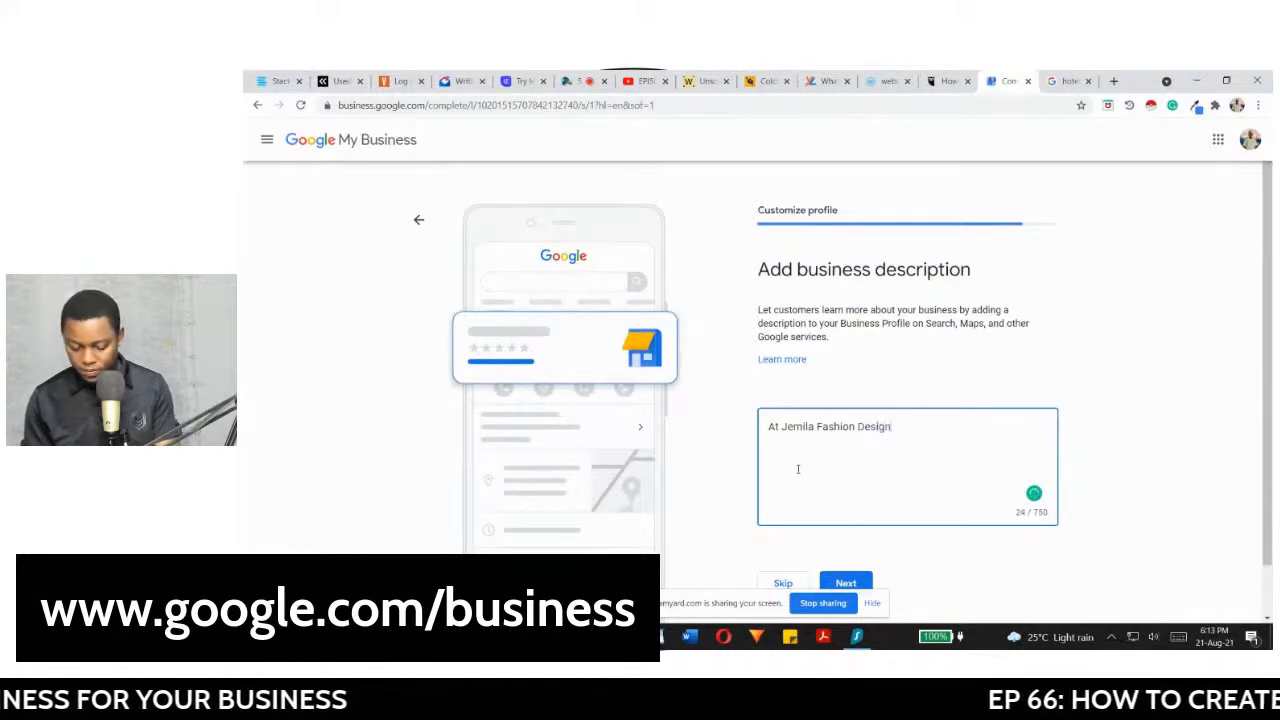
type("ers, we cr")
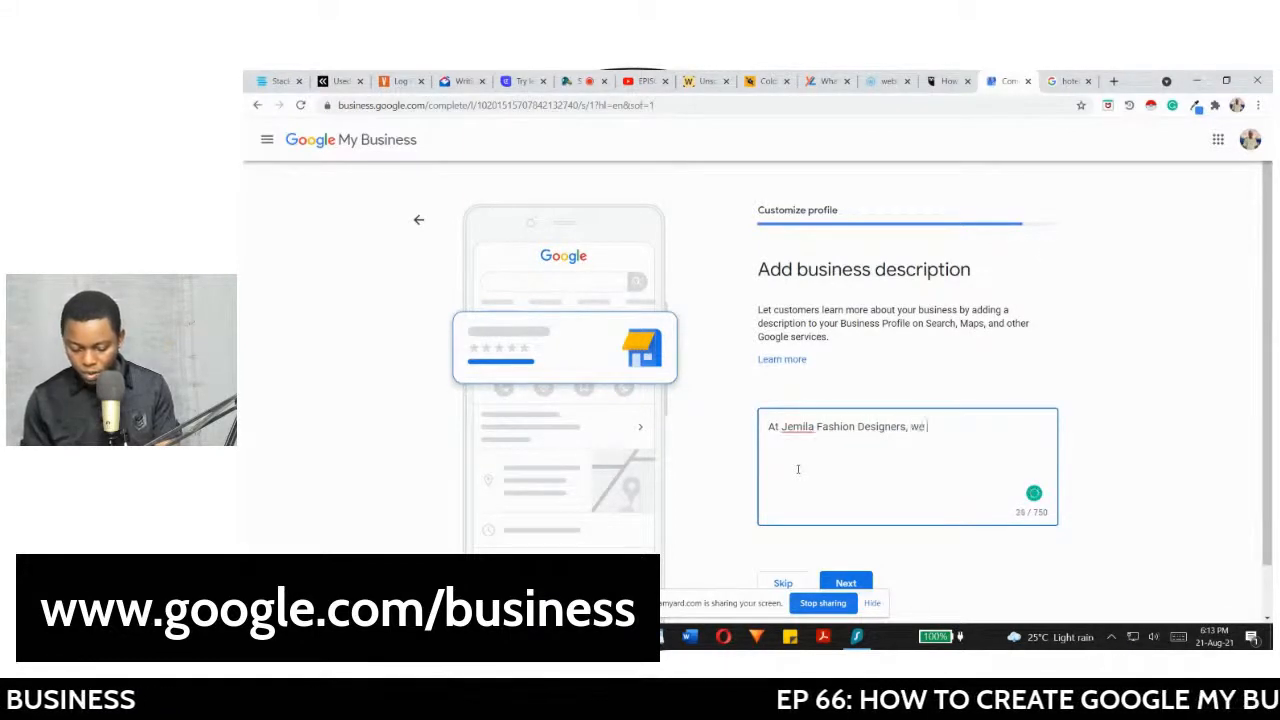
key("BackSpace")
key("BackSpace")
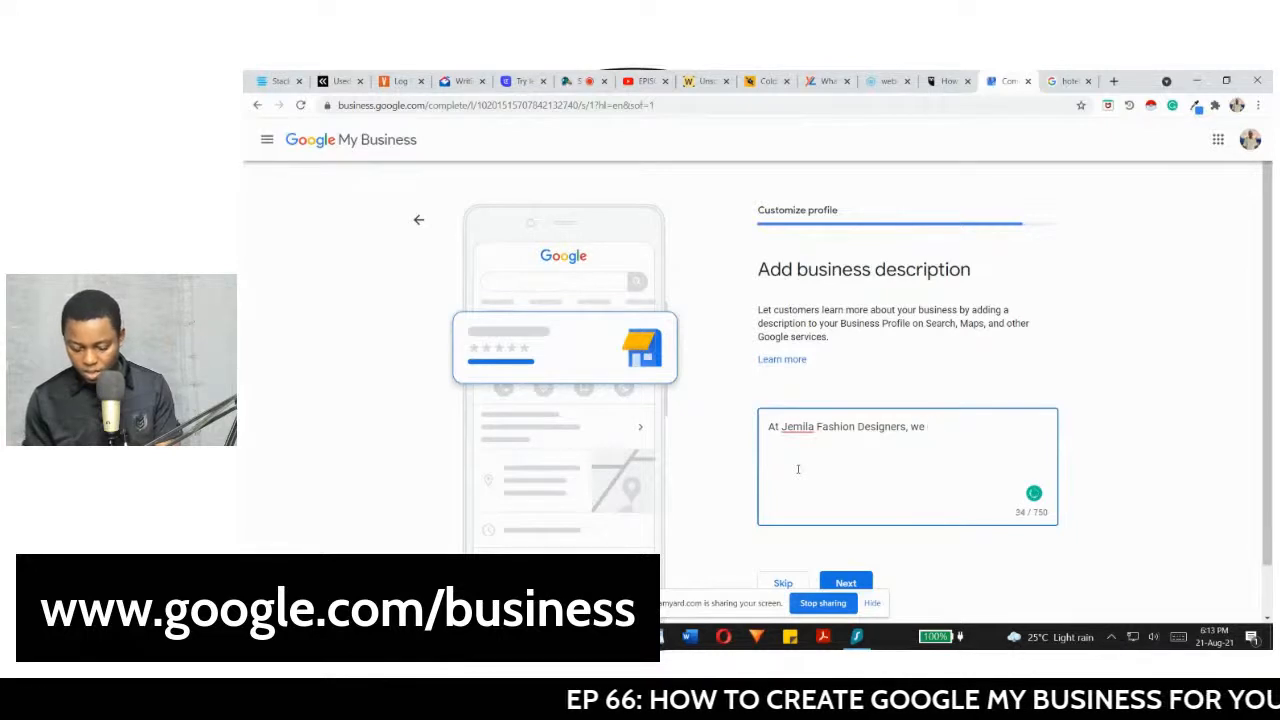
type("design be")
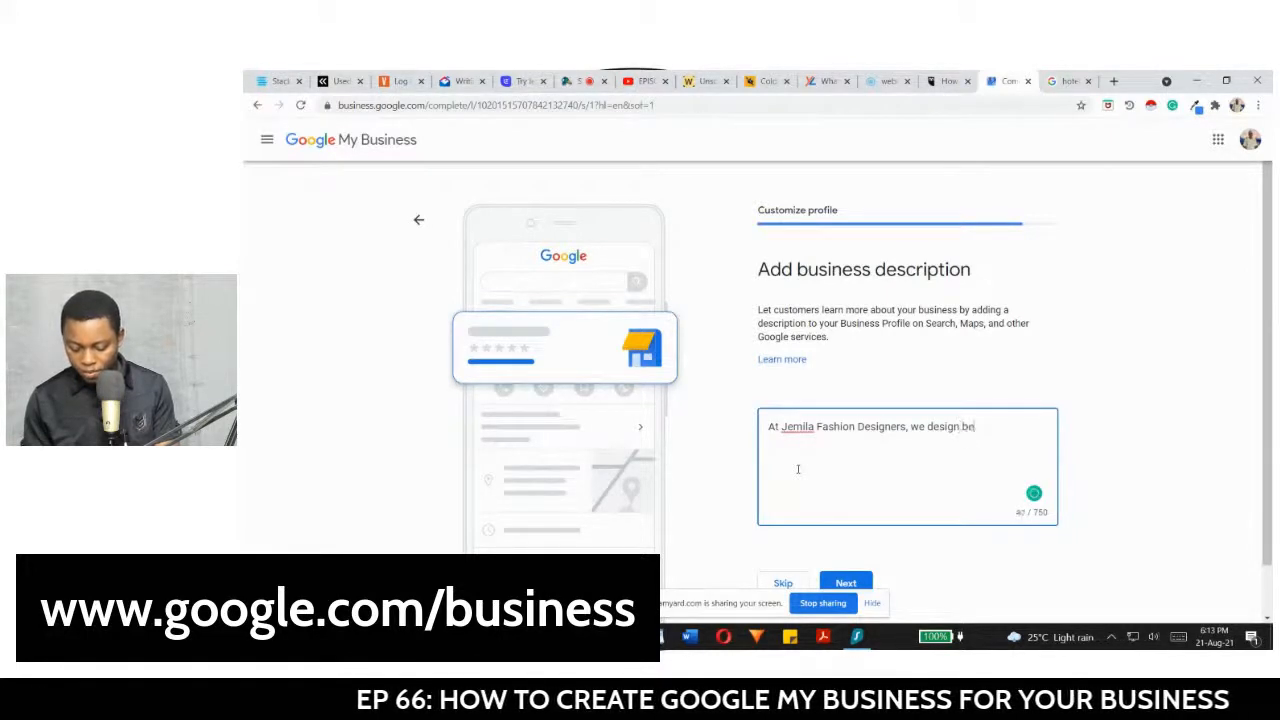
type("spoke dr")
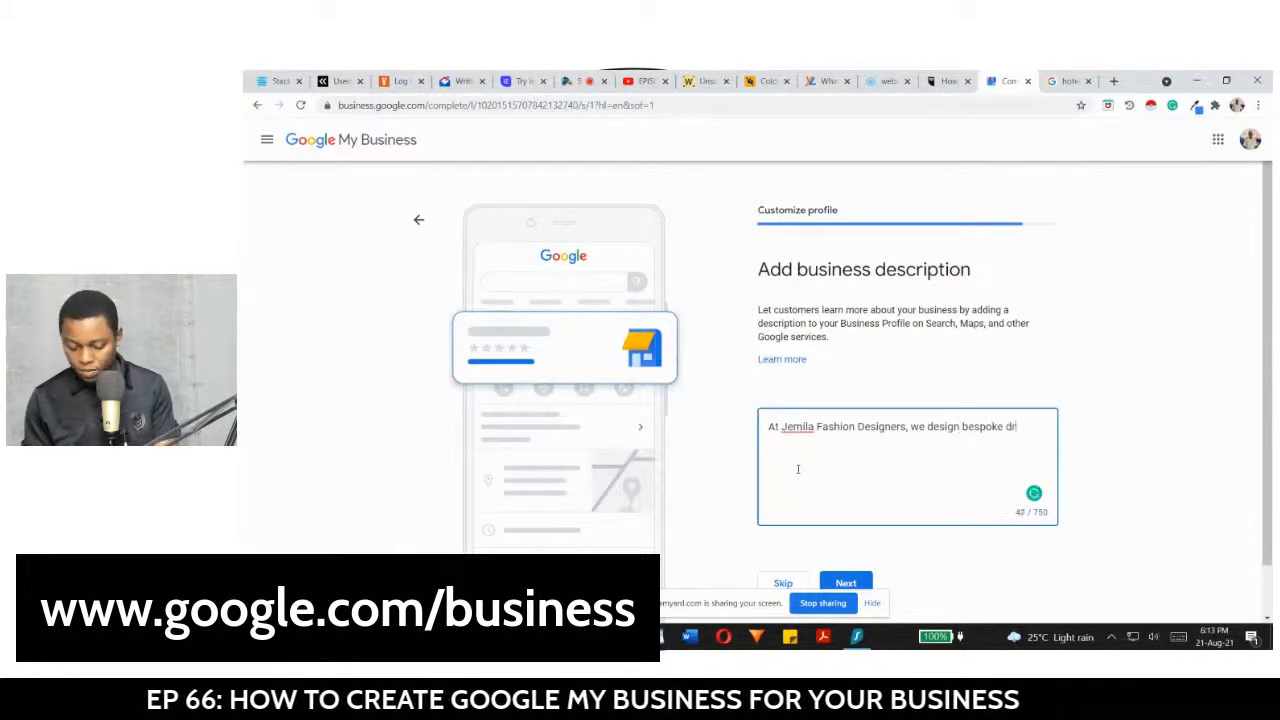
type("esses for")
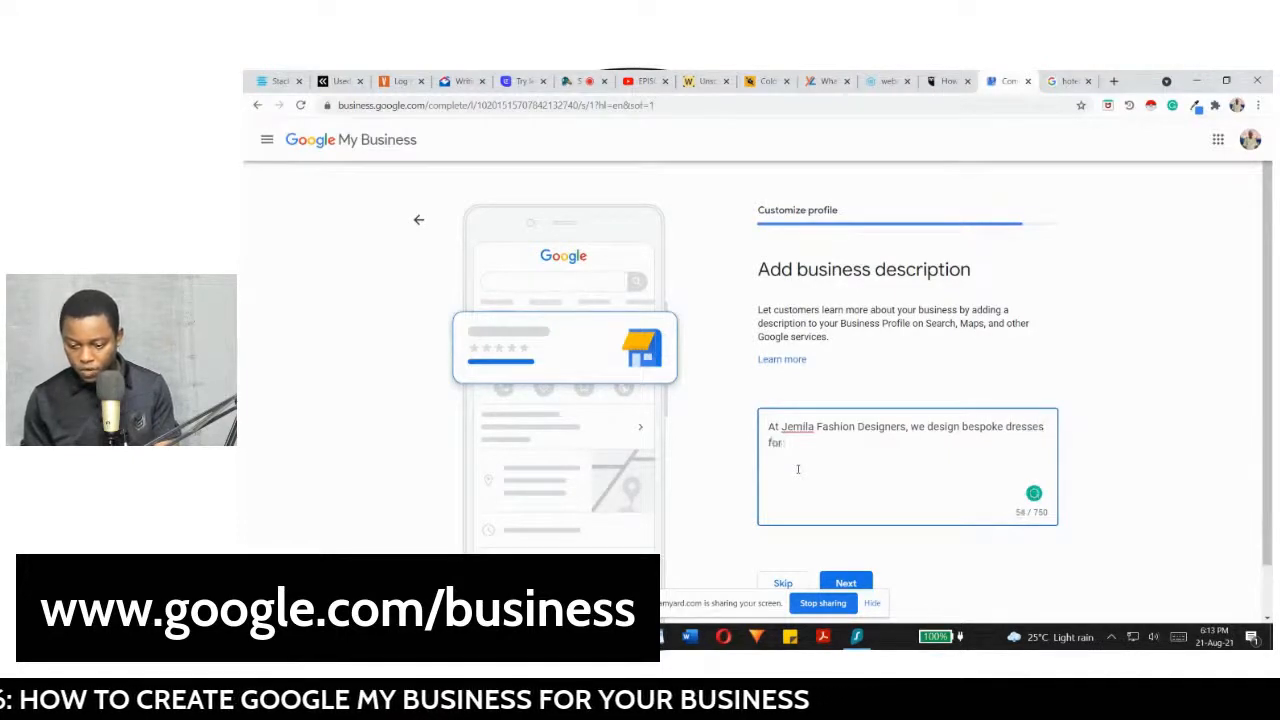
type(" both men an")
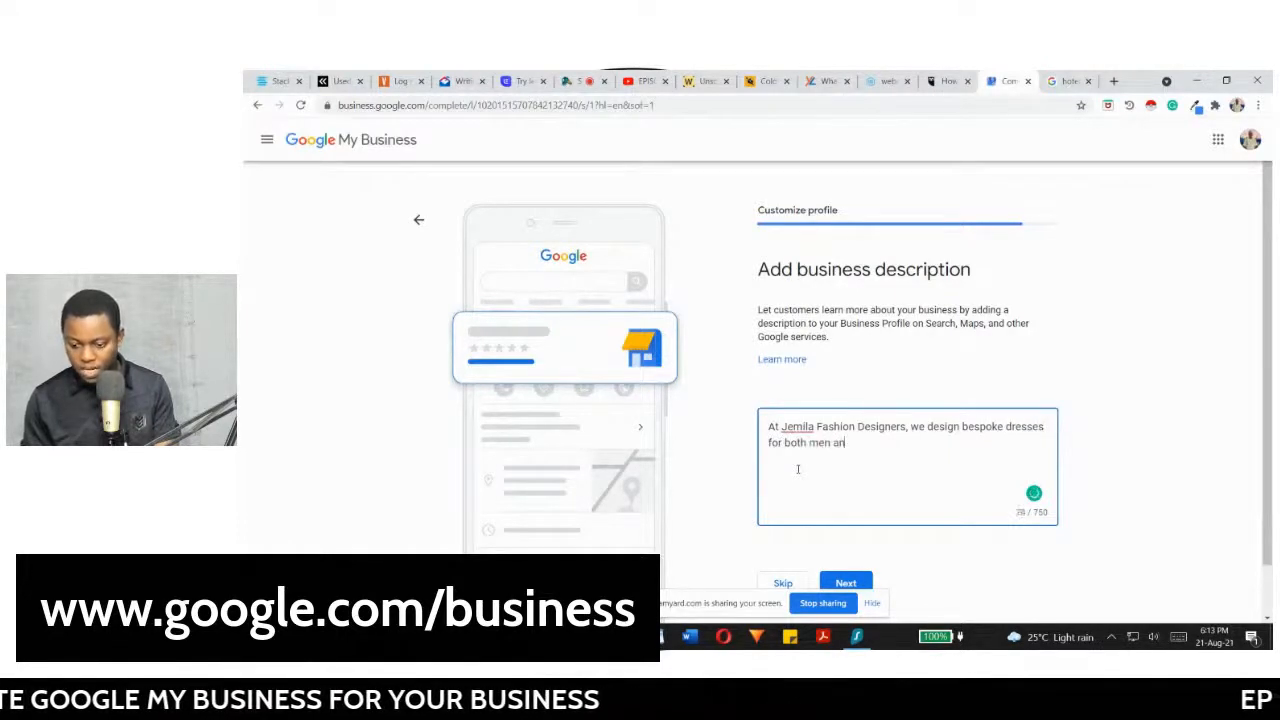
type("d women and childre")
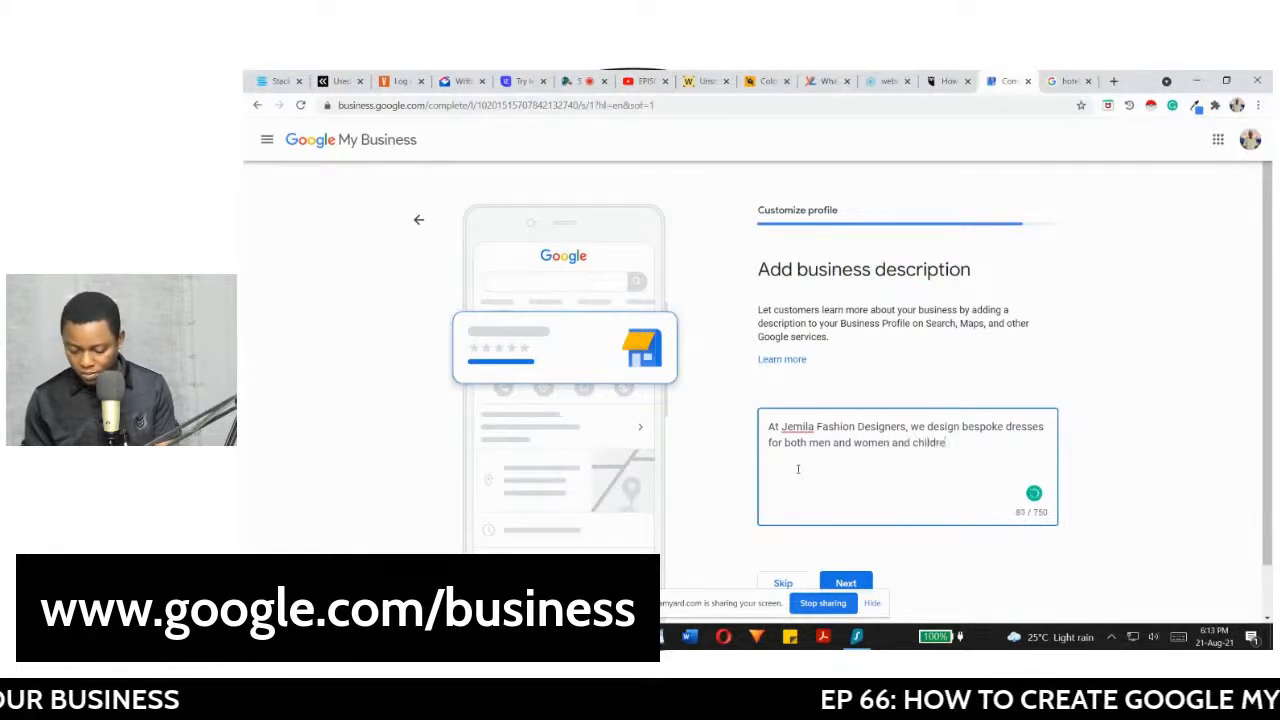
type("n. Y")
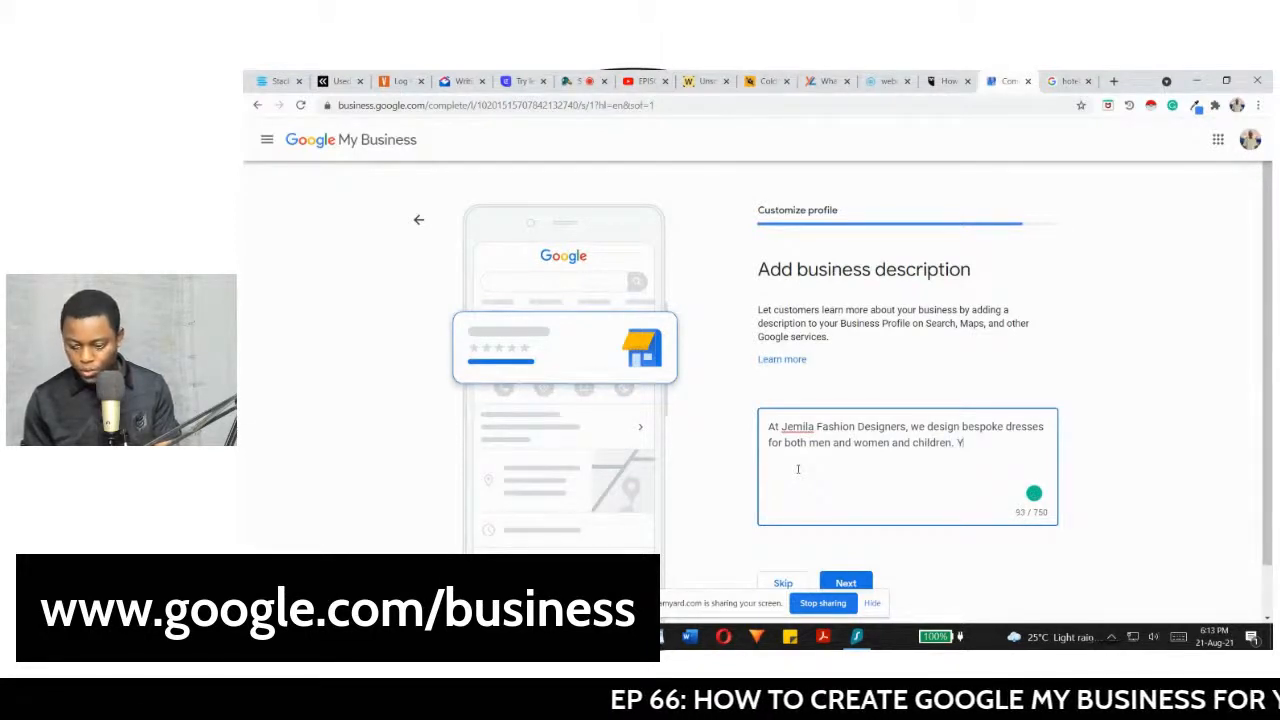
type("ou will never g")
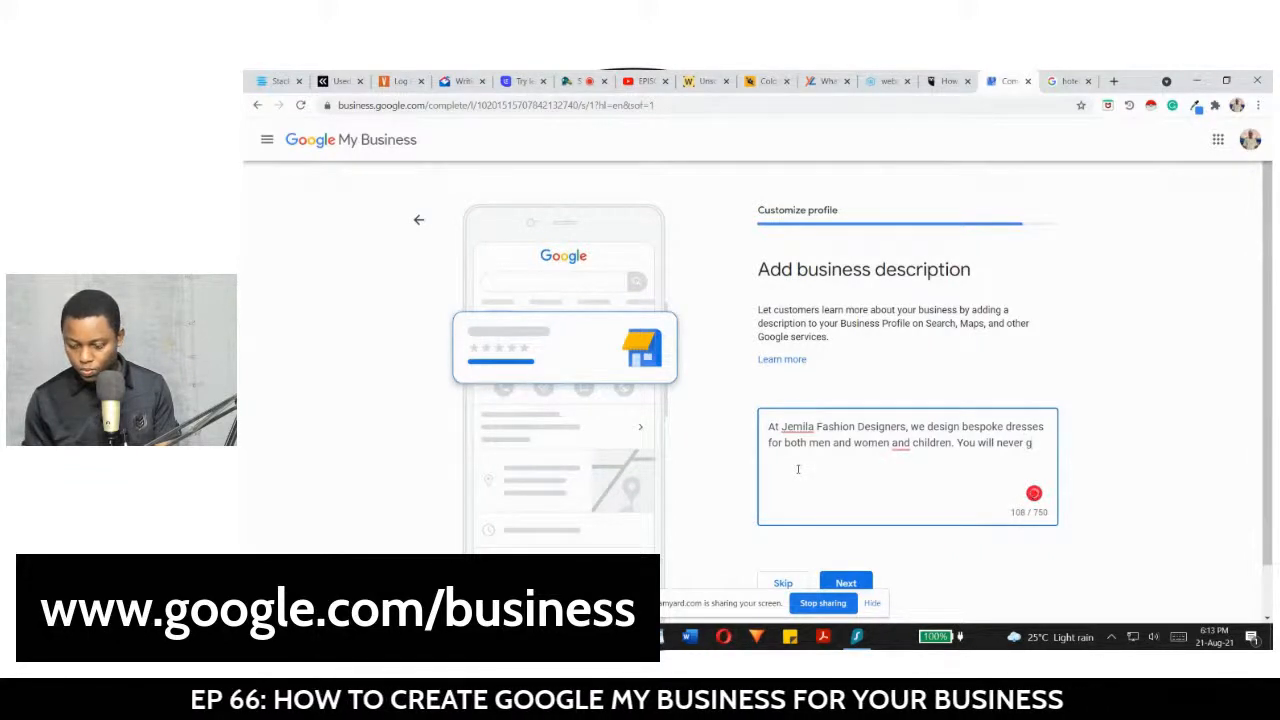
type("o wro")
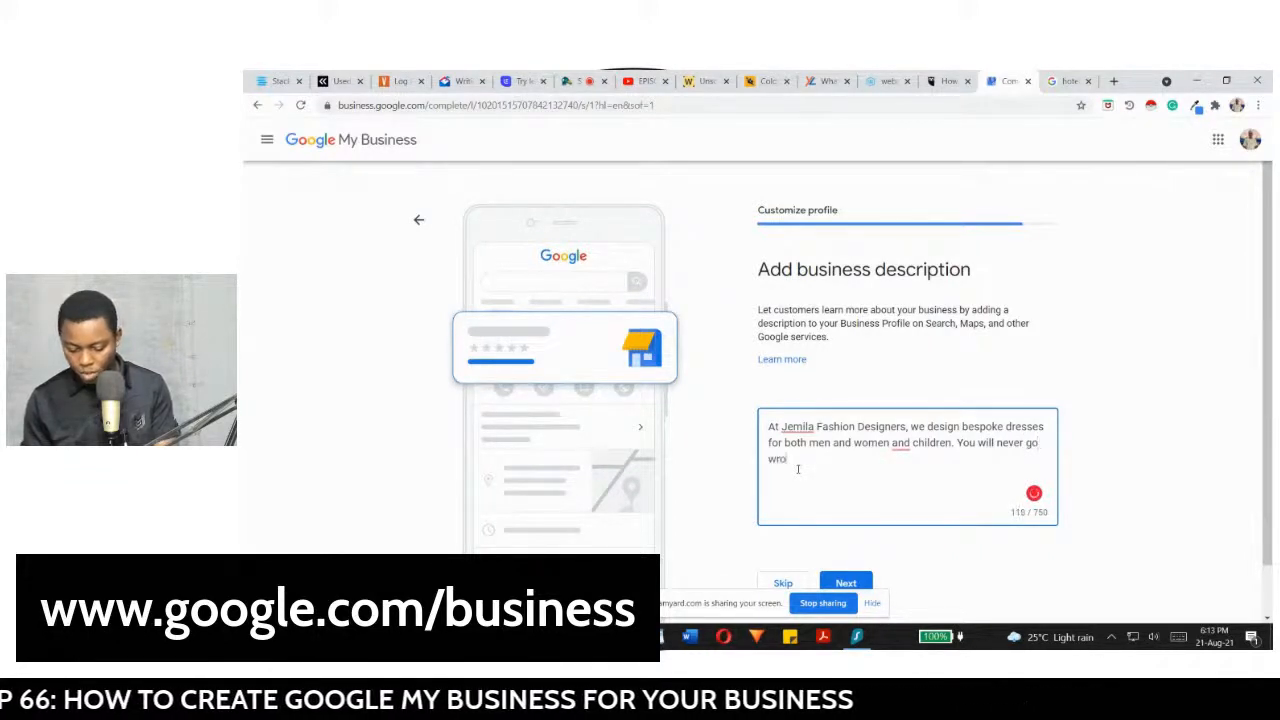
type("ng doing")
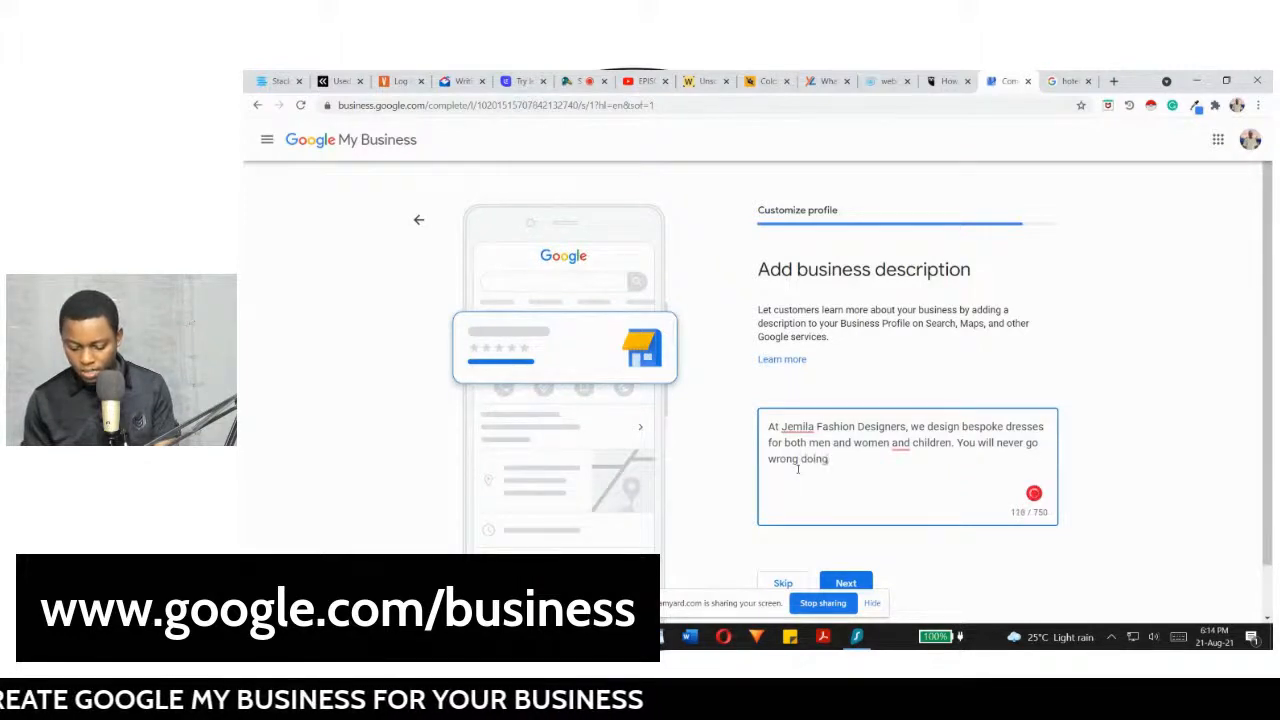
type(" business with ")
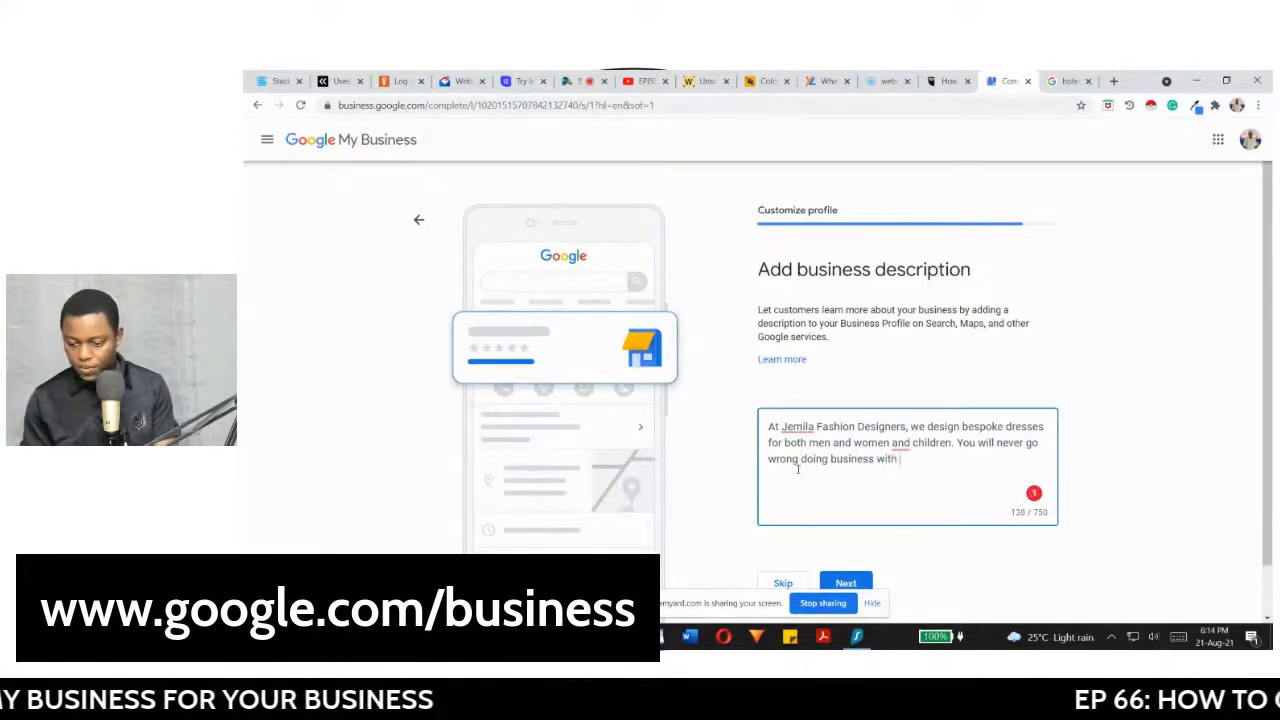
type("us")
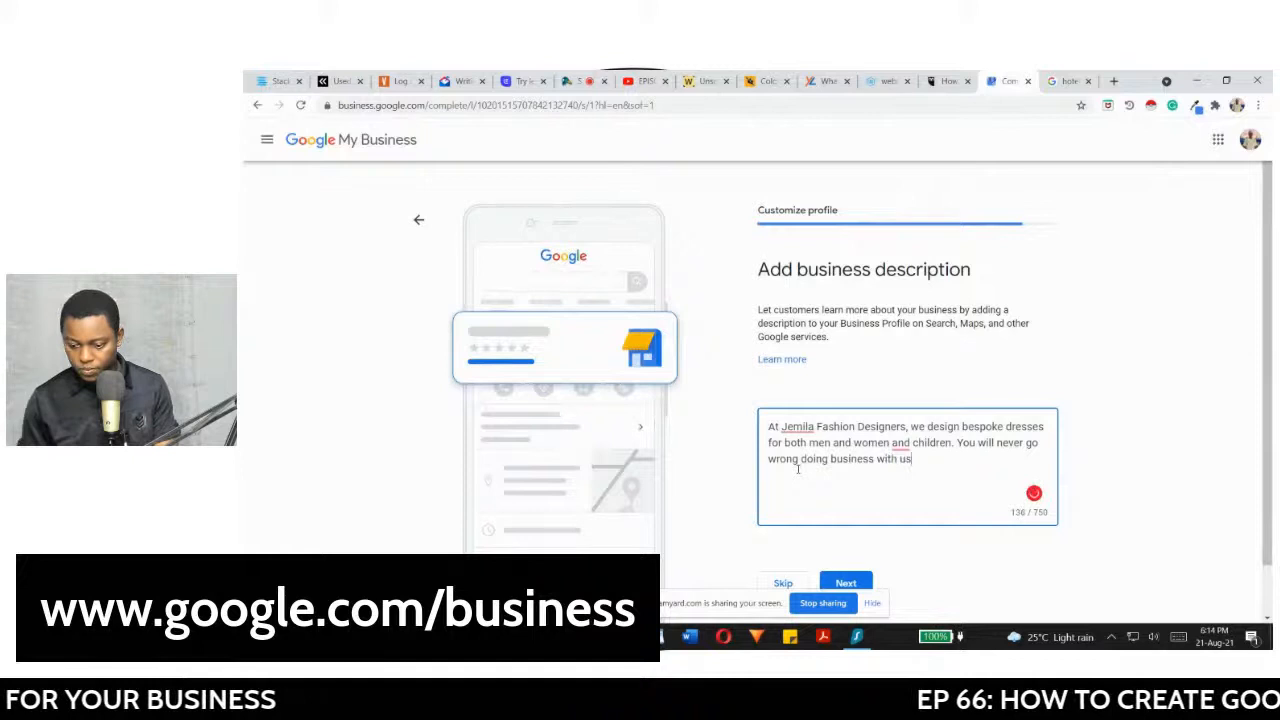
left_click(890, 449)
type(",")
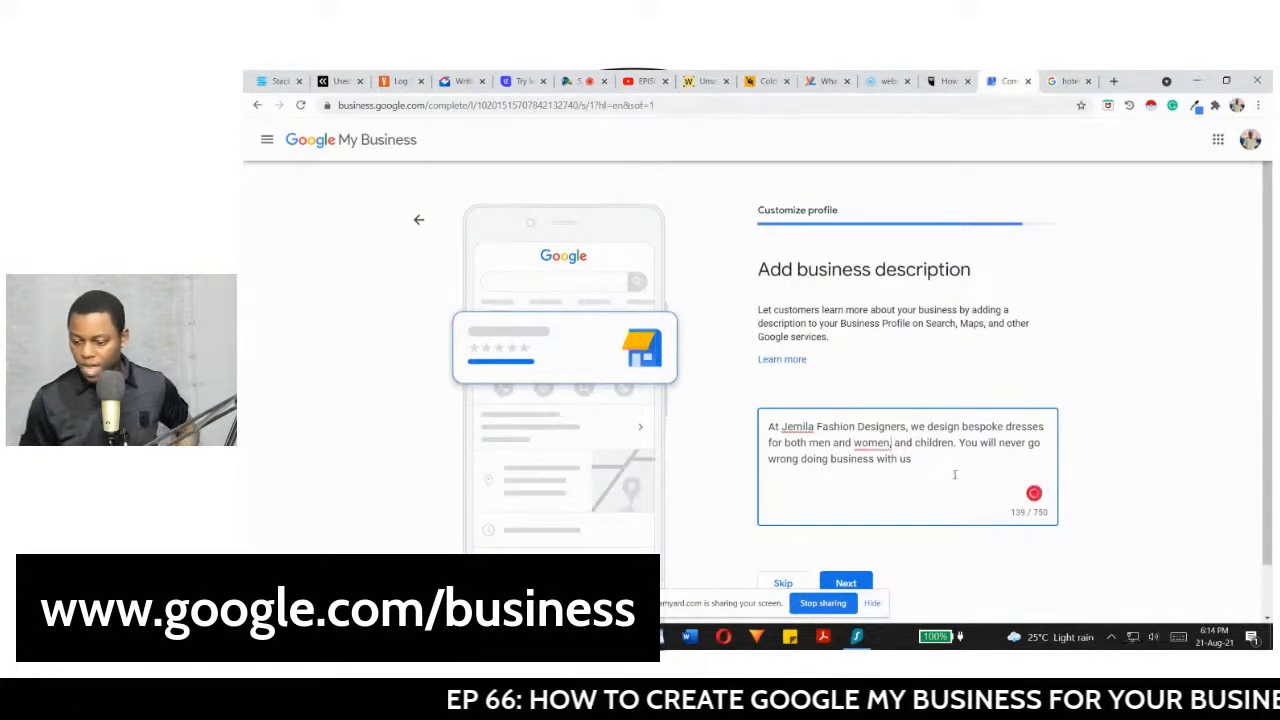
scroll(1163, 475, "down", 1)
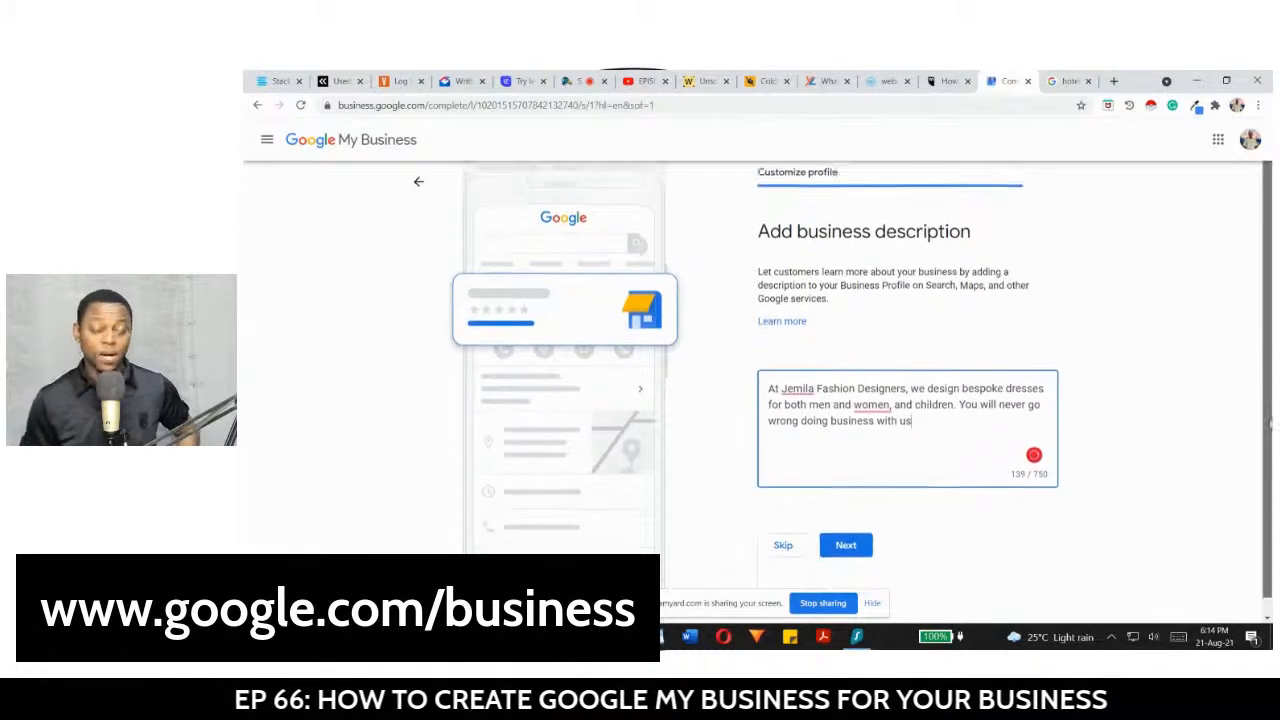
left_click(866, 531)
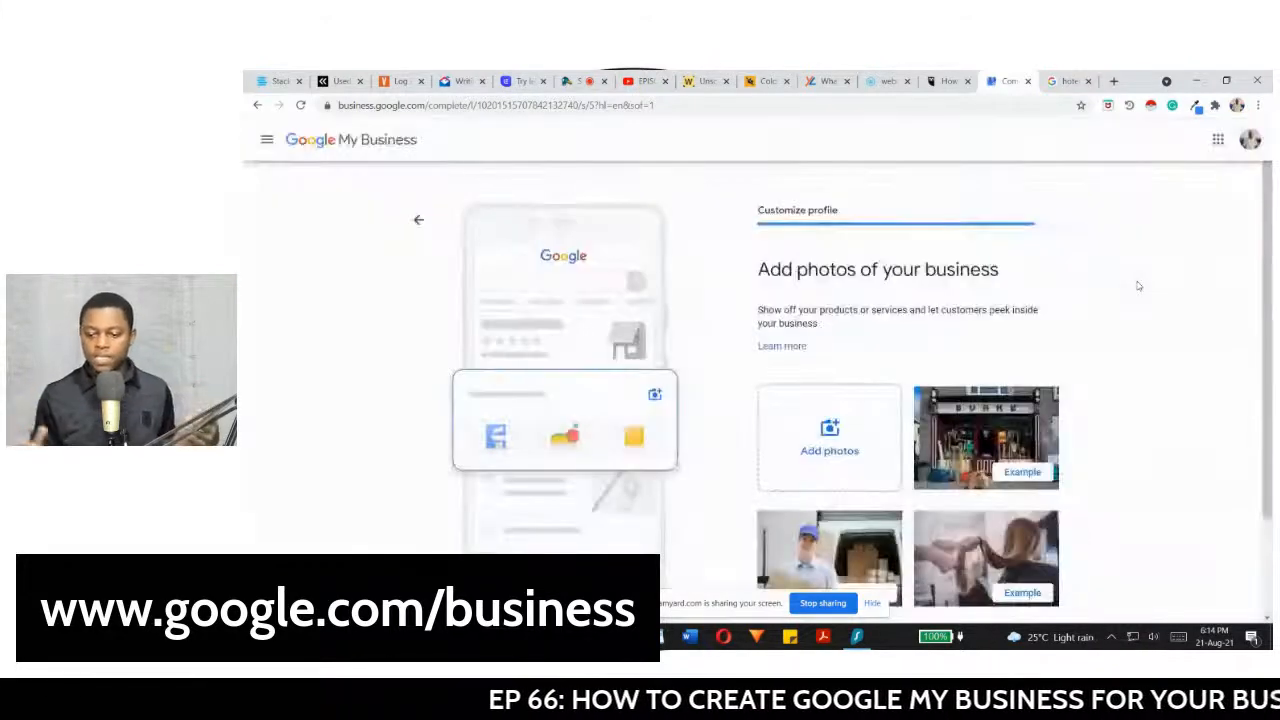
Step: Choose Add photos, then Select photos from your computer to bring up the file dialog
scroll(1271, 320, "down", 1)
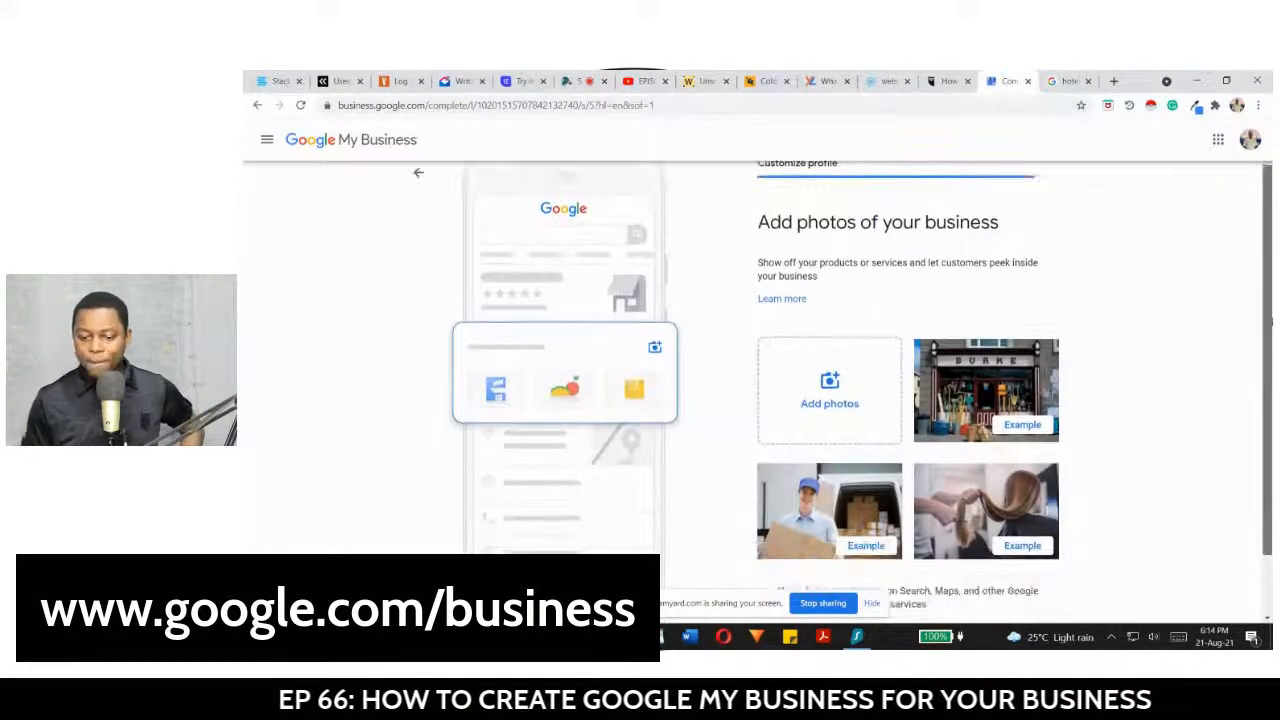
scroll(799, 335, "down", 1)
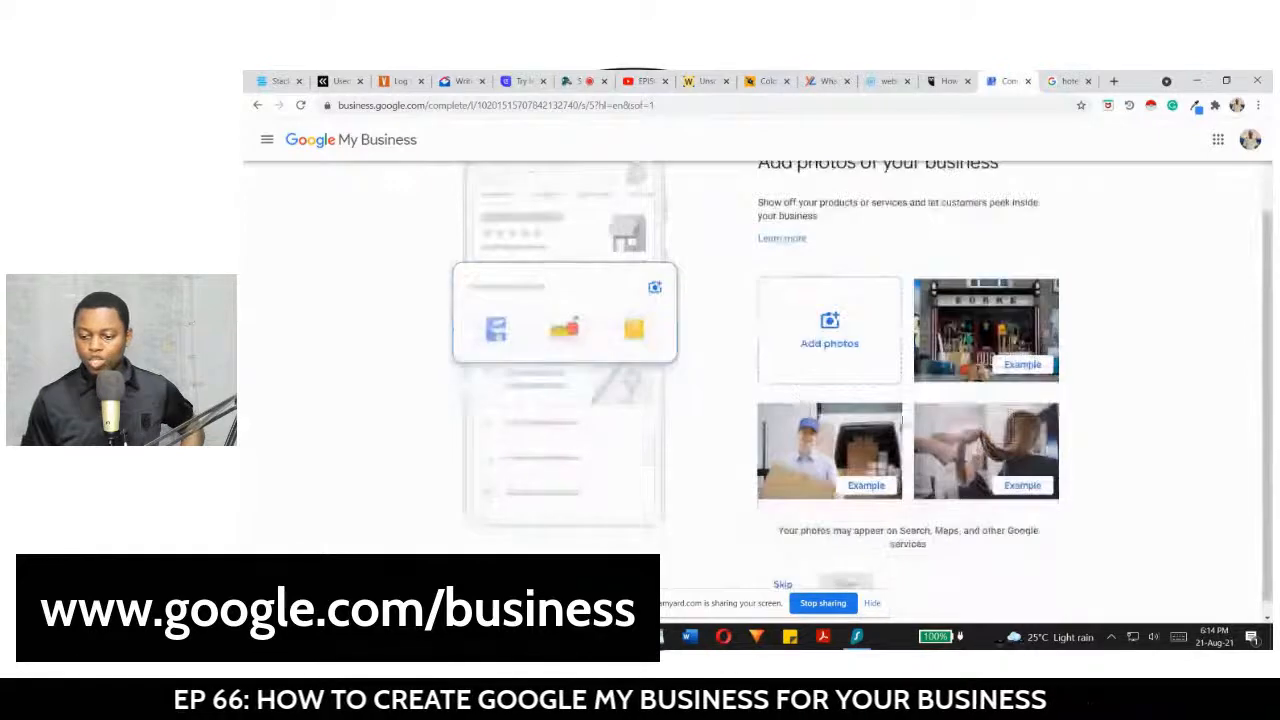
left_click(825, 343)
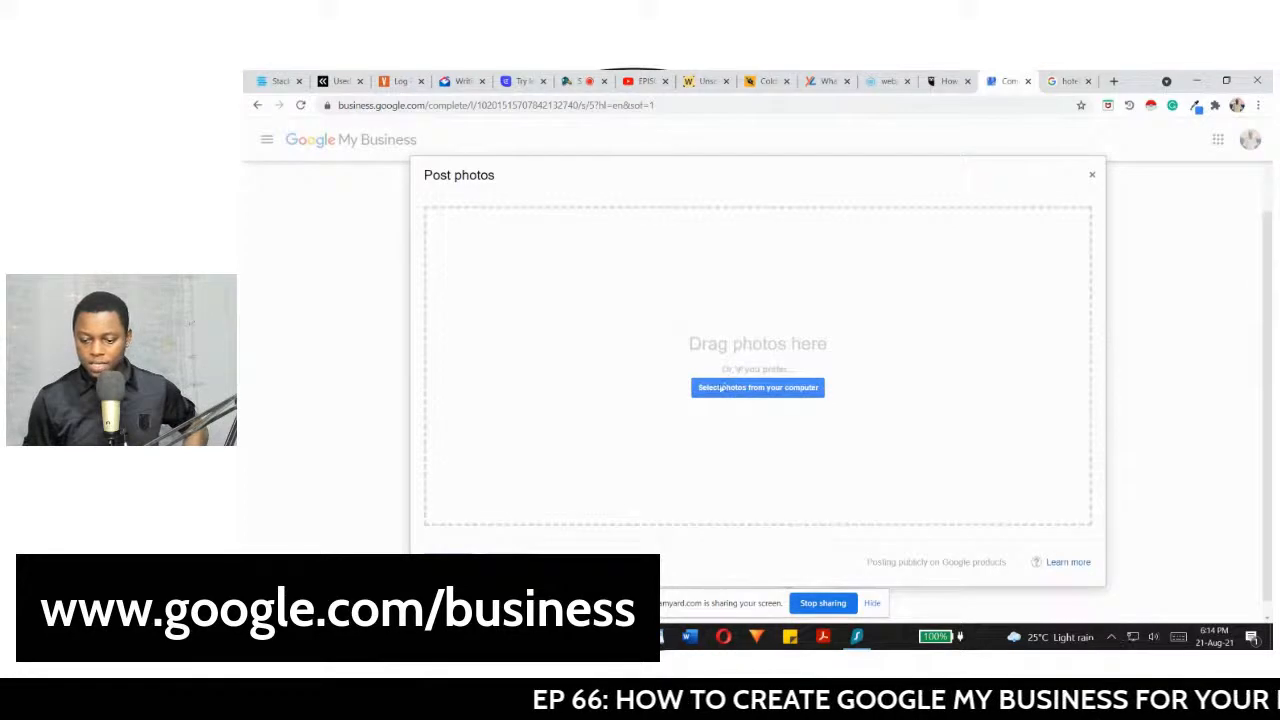
left_click(720, 389)
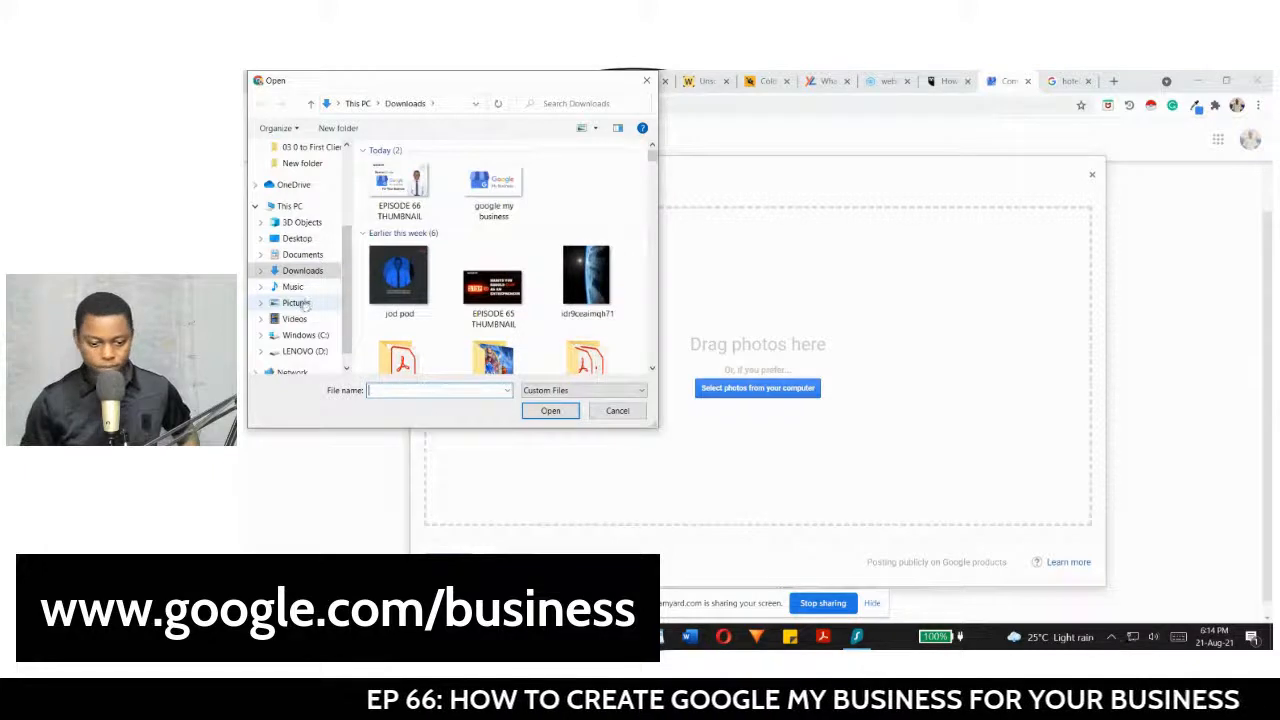
left_click(300, 303)
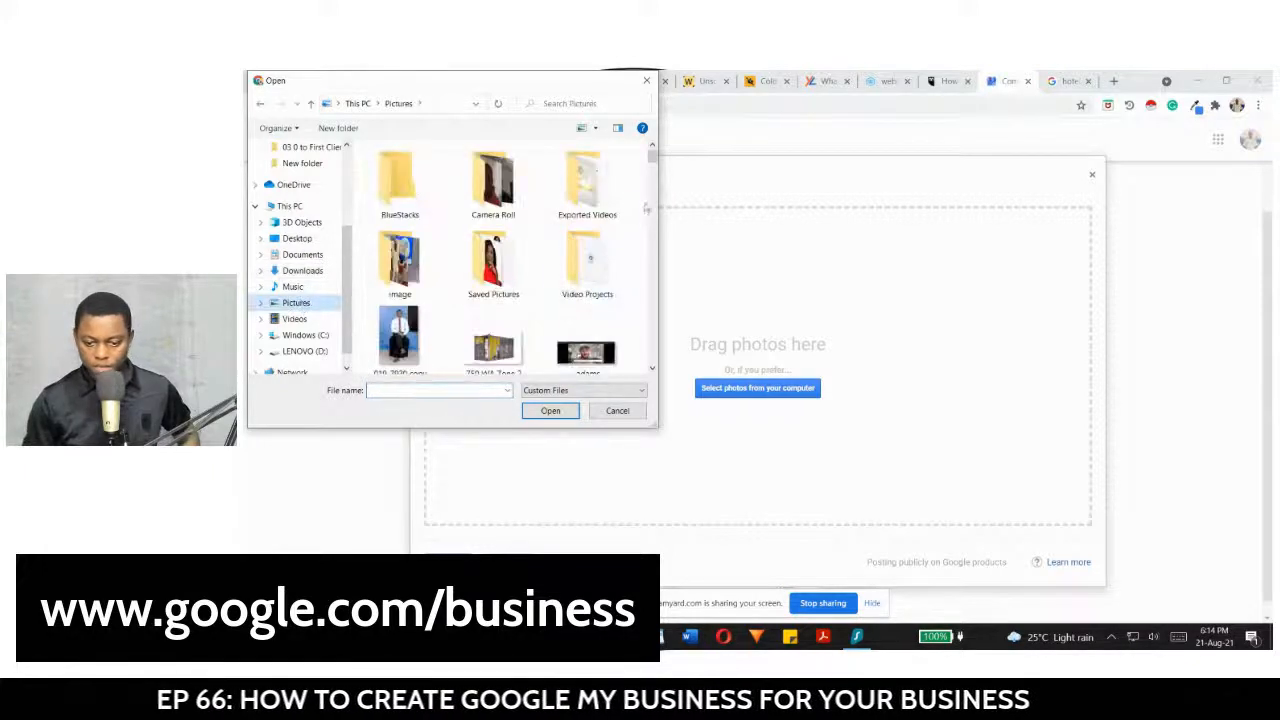
left_click_drag(651, 157, 651, 216)
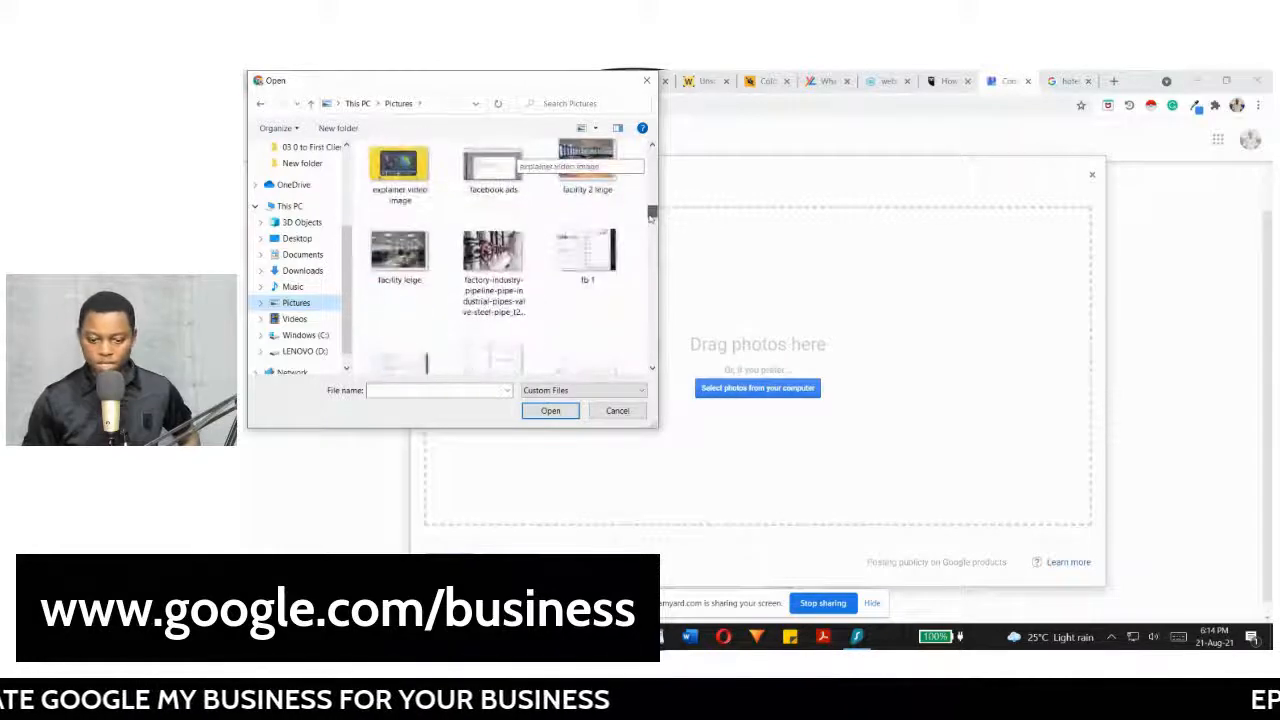
left_click(401, 175)
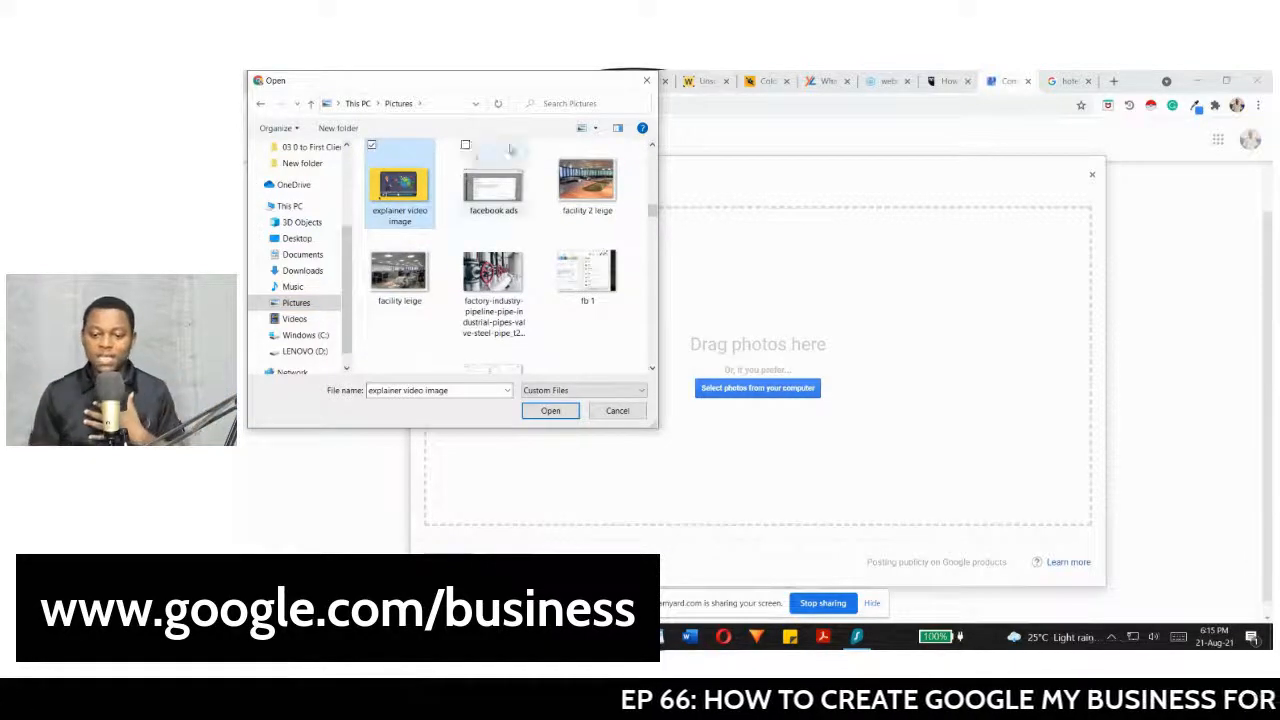
left_click(593, 129)
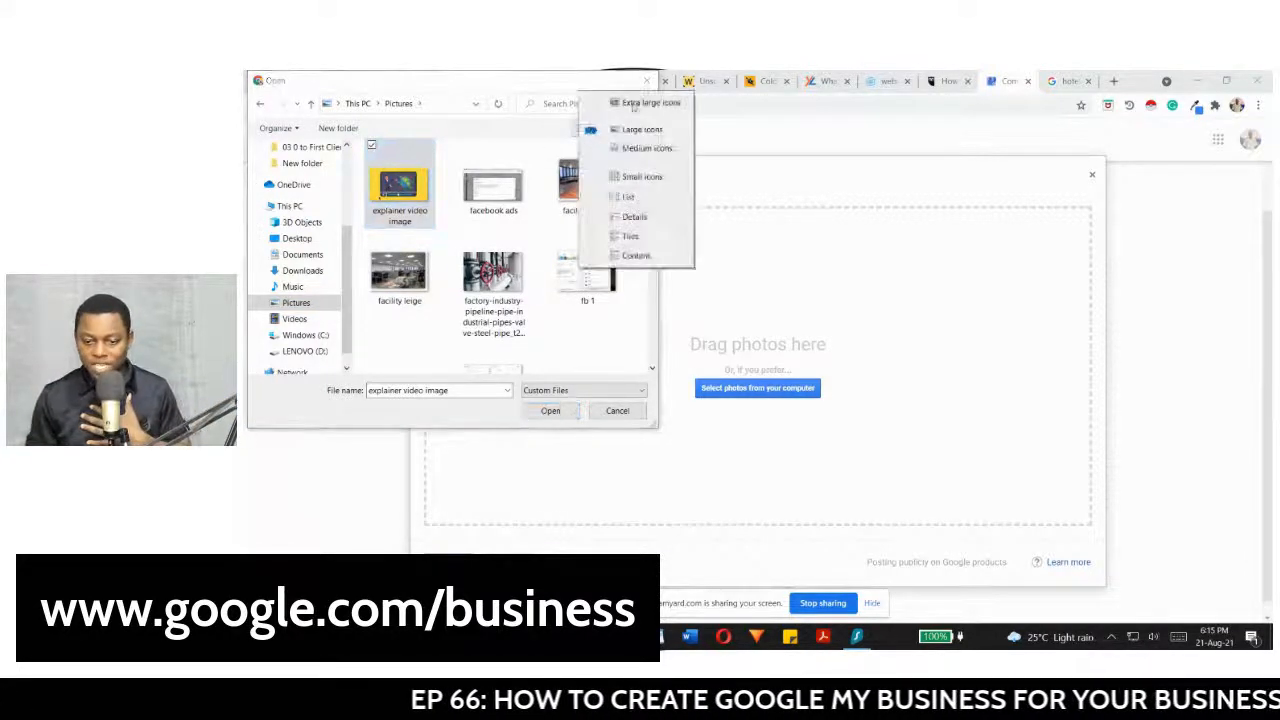
left_click(640, 103)
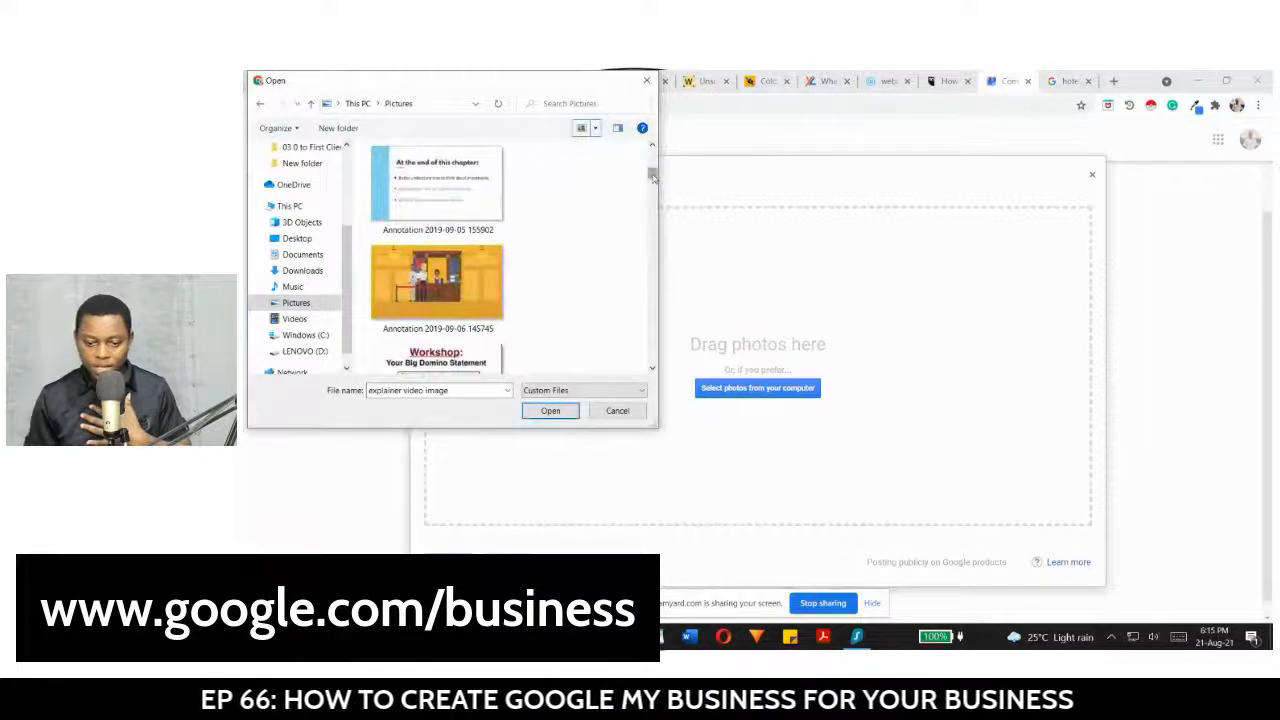
scroll(652, 176, "down", 1)
left_click(428, 240)
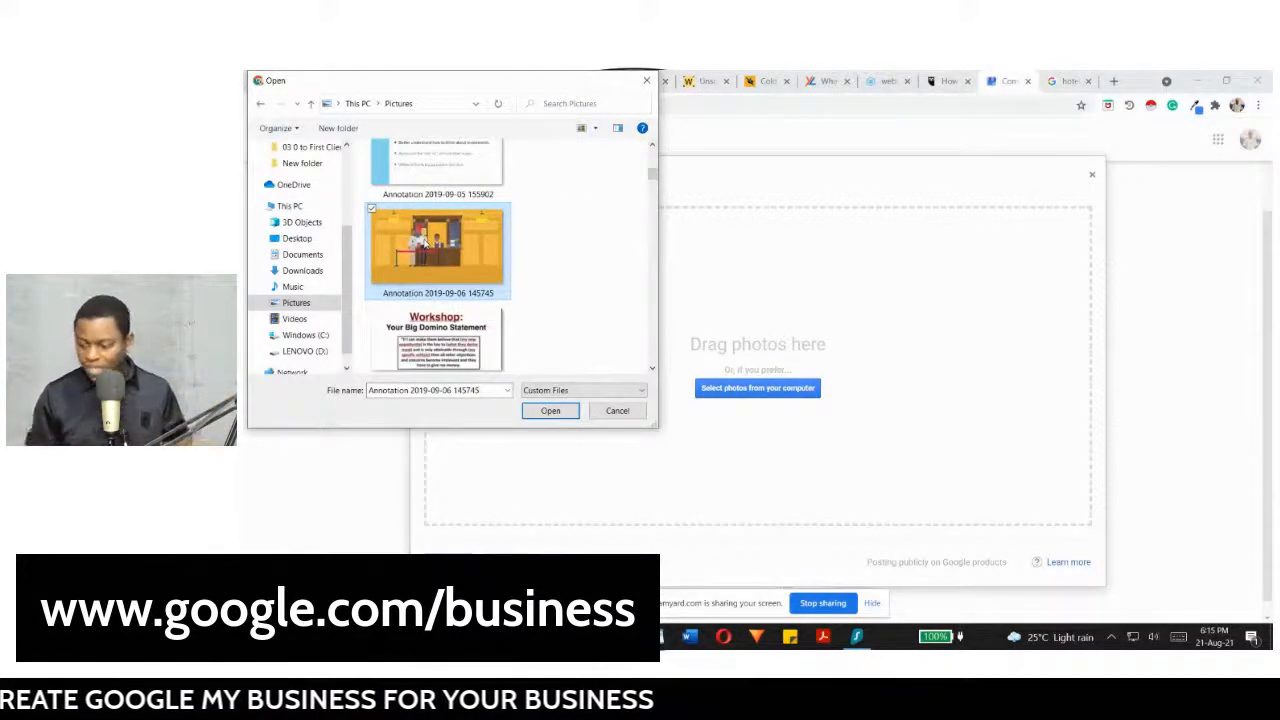
left_click(545, 411)
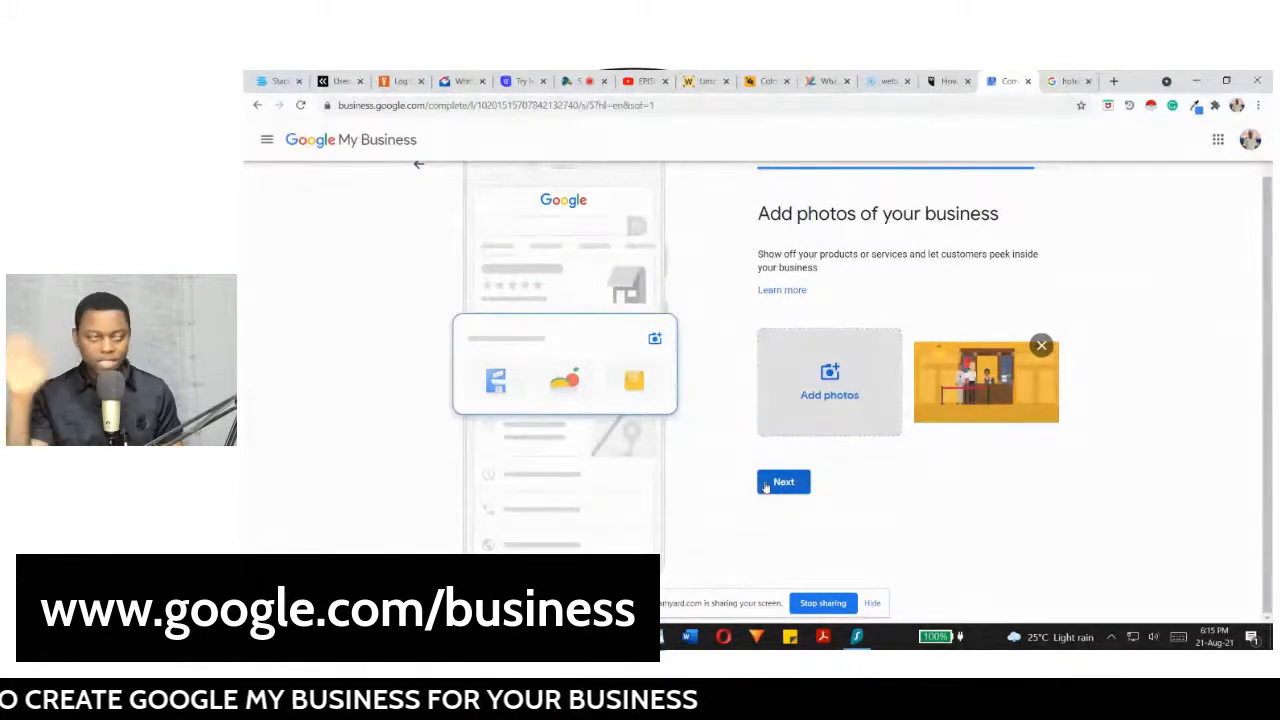
Step: Move past the photos step, skip the advertising offer, and continue to the dashboard
left_click(765, 484)
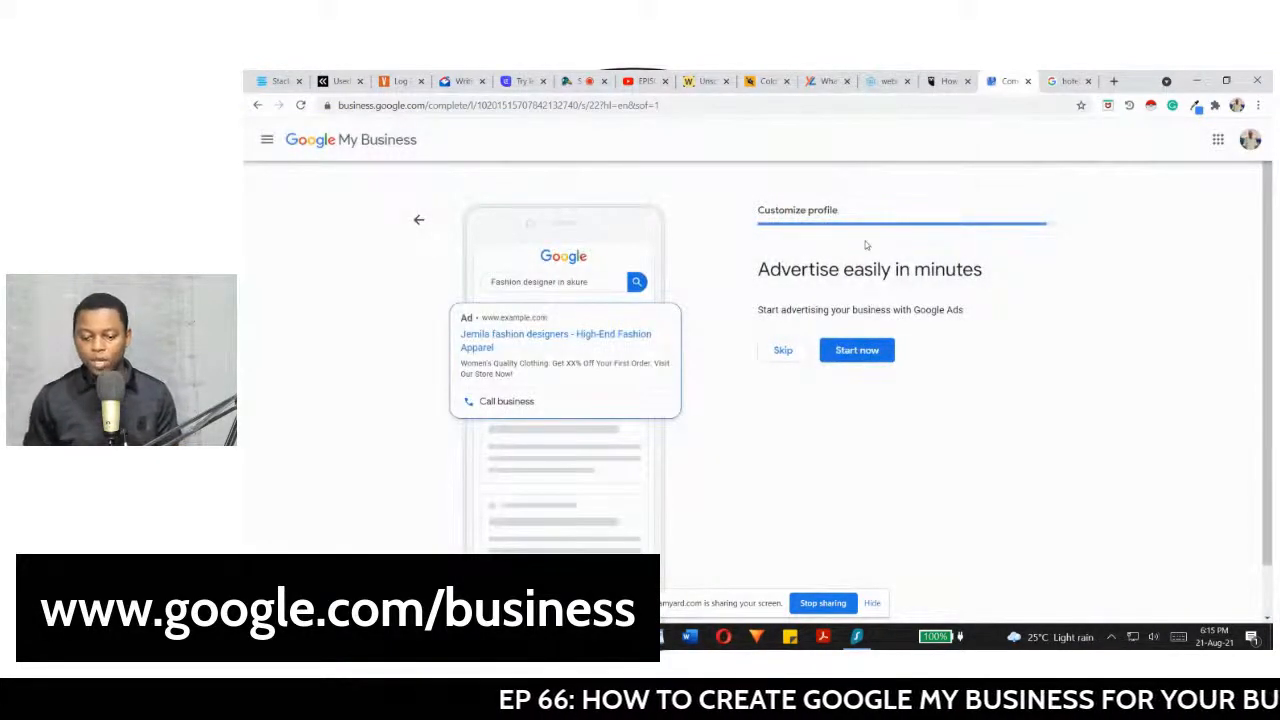
left_click(780, 351)
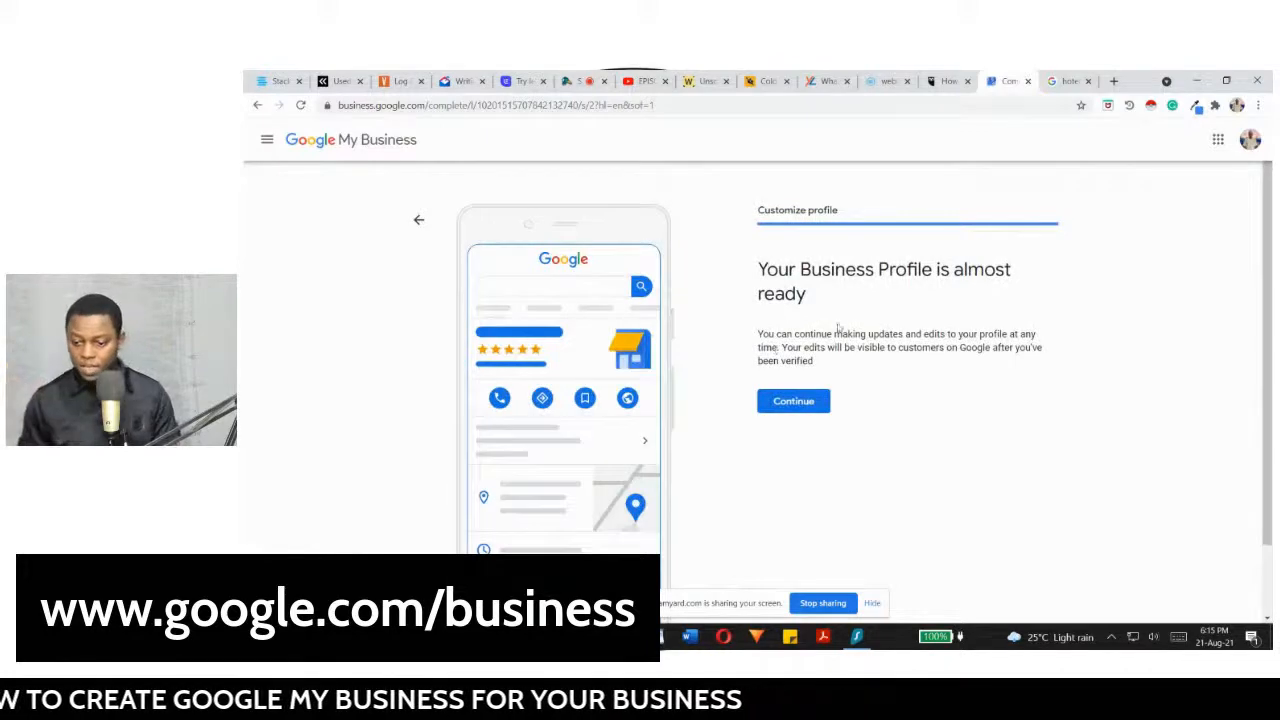
left_click(791, 402)
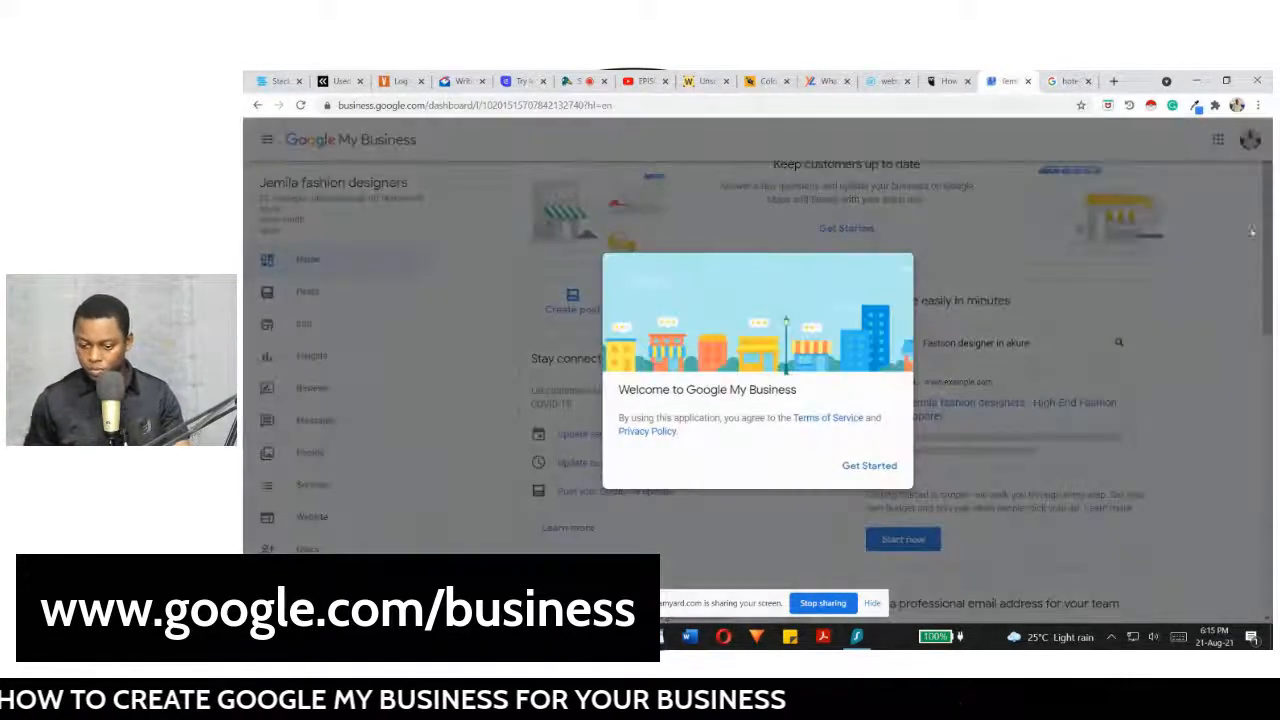
Step: Dismiss the welcome message and choose Add logo under Complete your Business Profile
left_click(866, 468)
scroll(1272, 280, "down", 2)
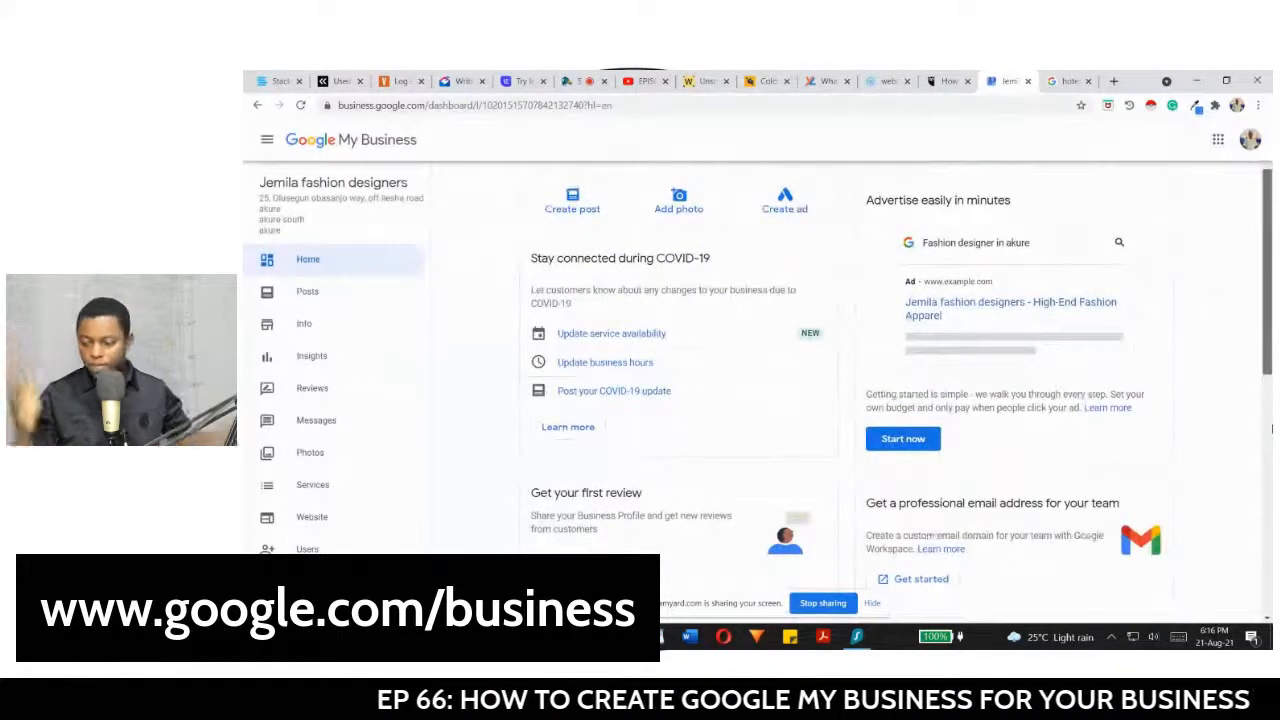
scroll(1271, 428, "down", 4)
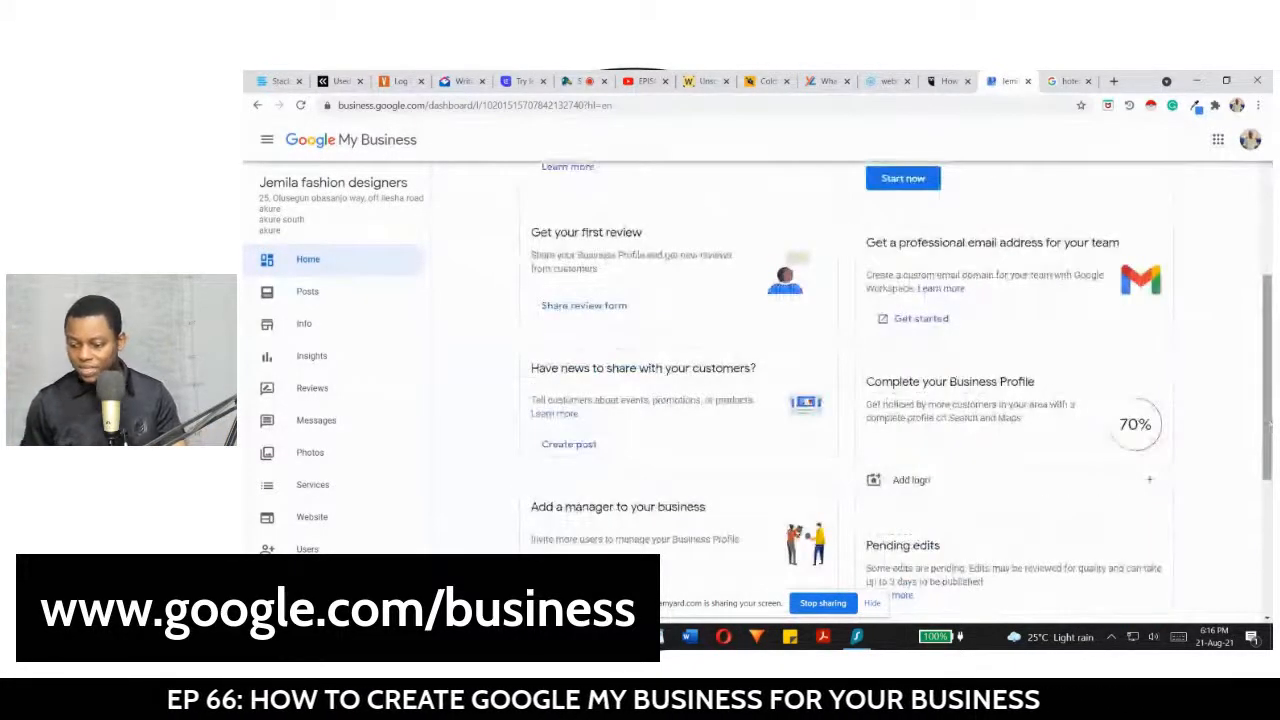
scroll(1271, 428, "down", 2)
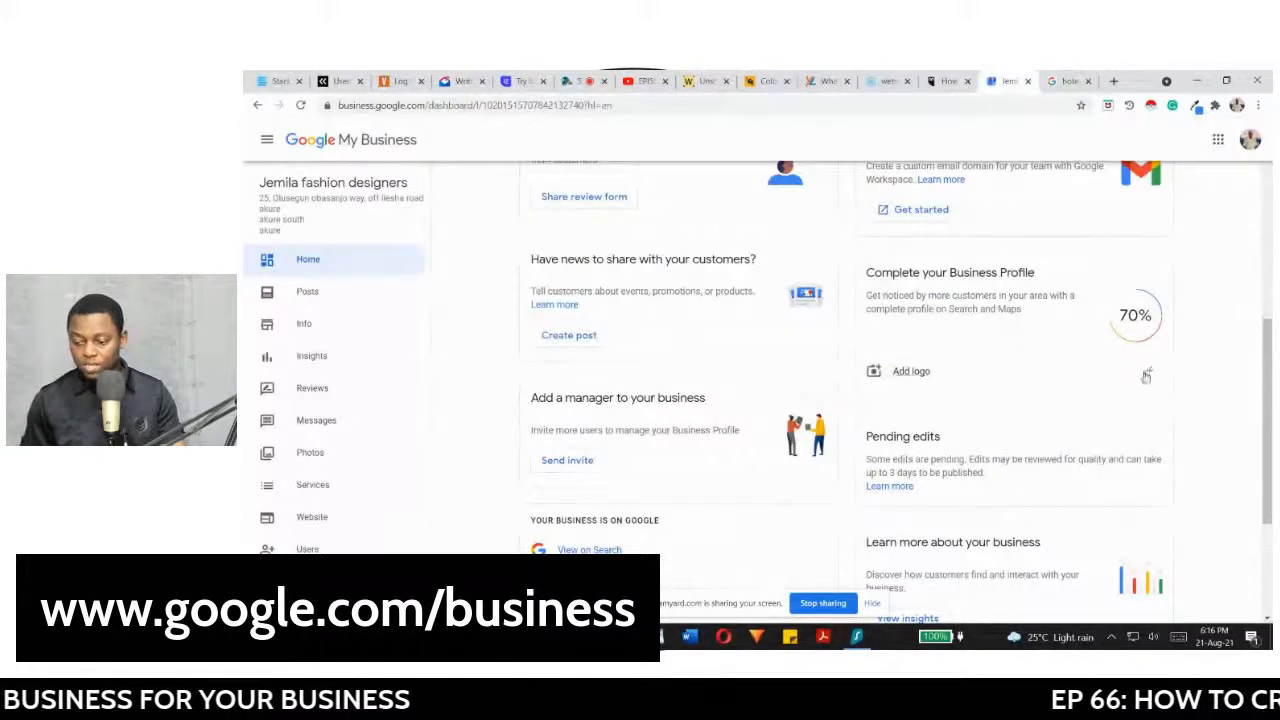
left_click(1151, 375)
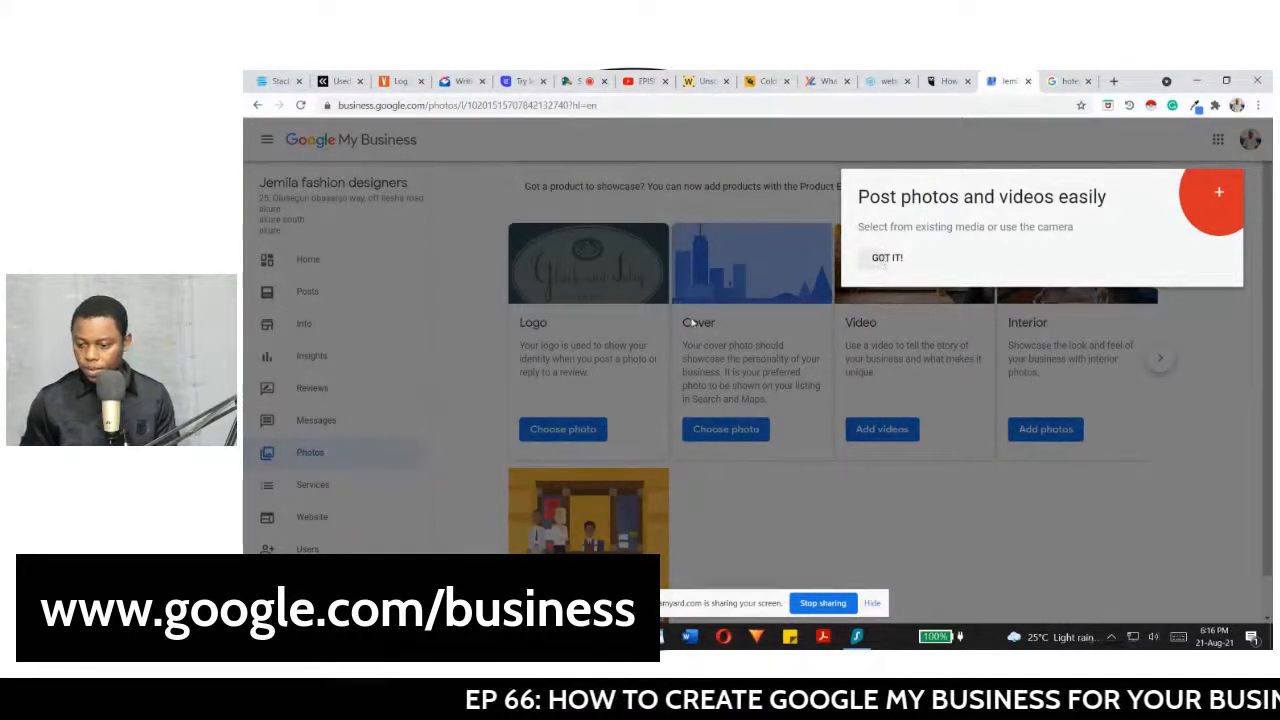
Step: Dismiss the photo tip, go back Home, and review the 70%-complete profile cards
left_click(884, 258)
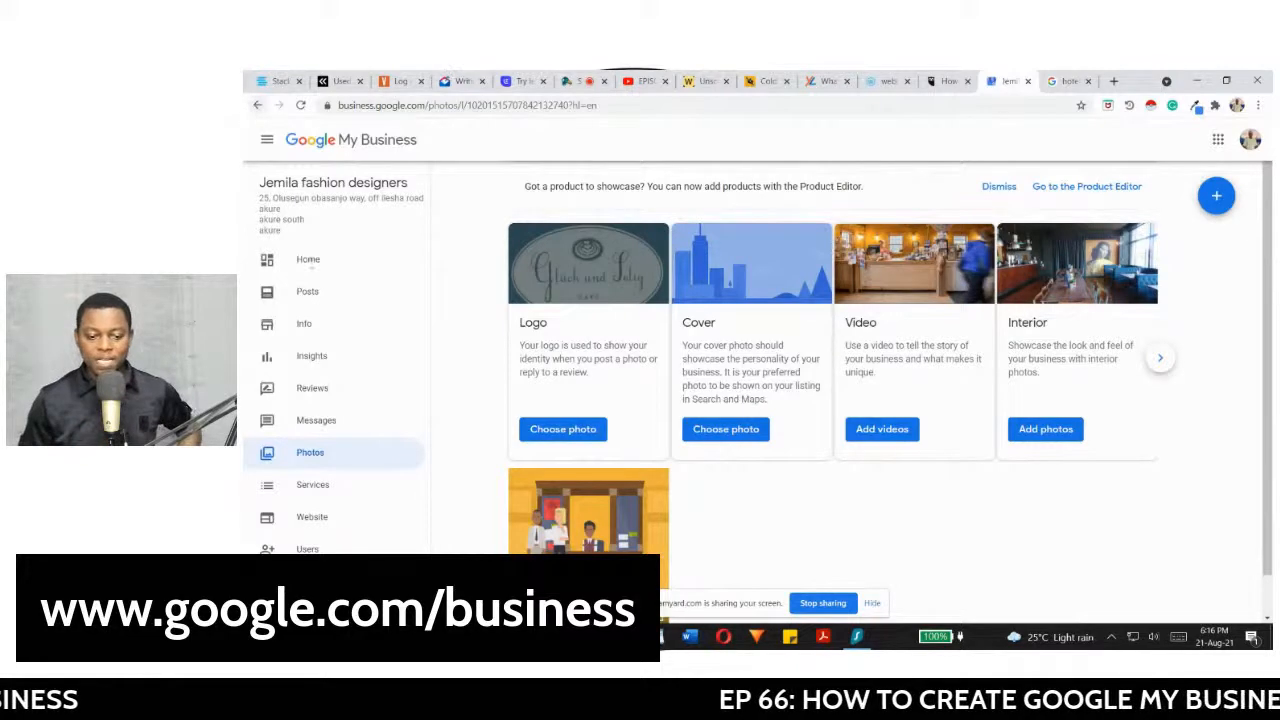
left_click(306, 262)
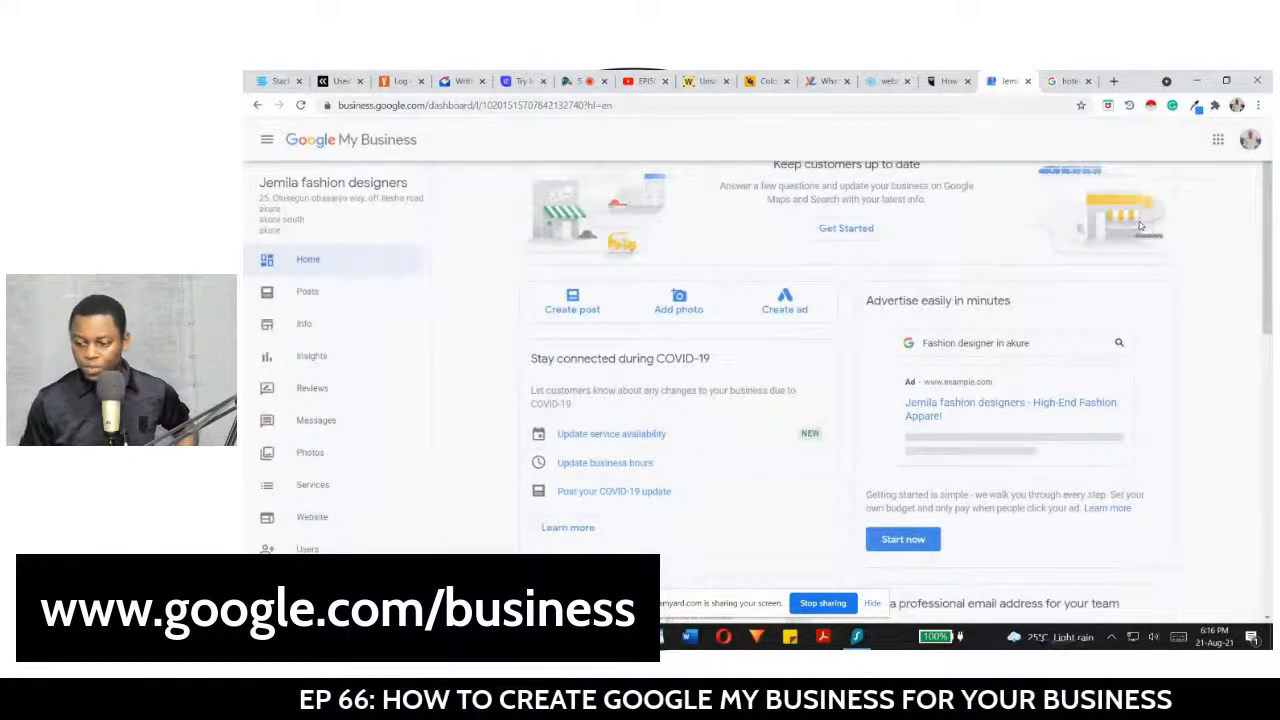
scroll(1150, 225, "down", 5)
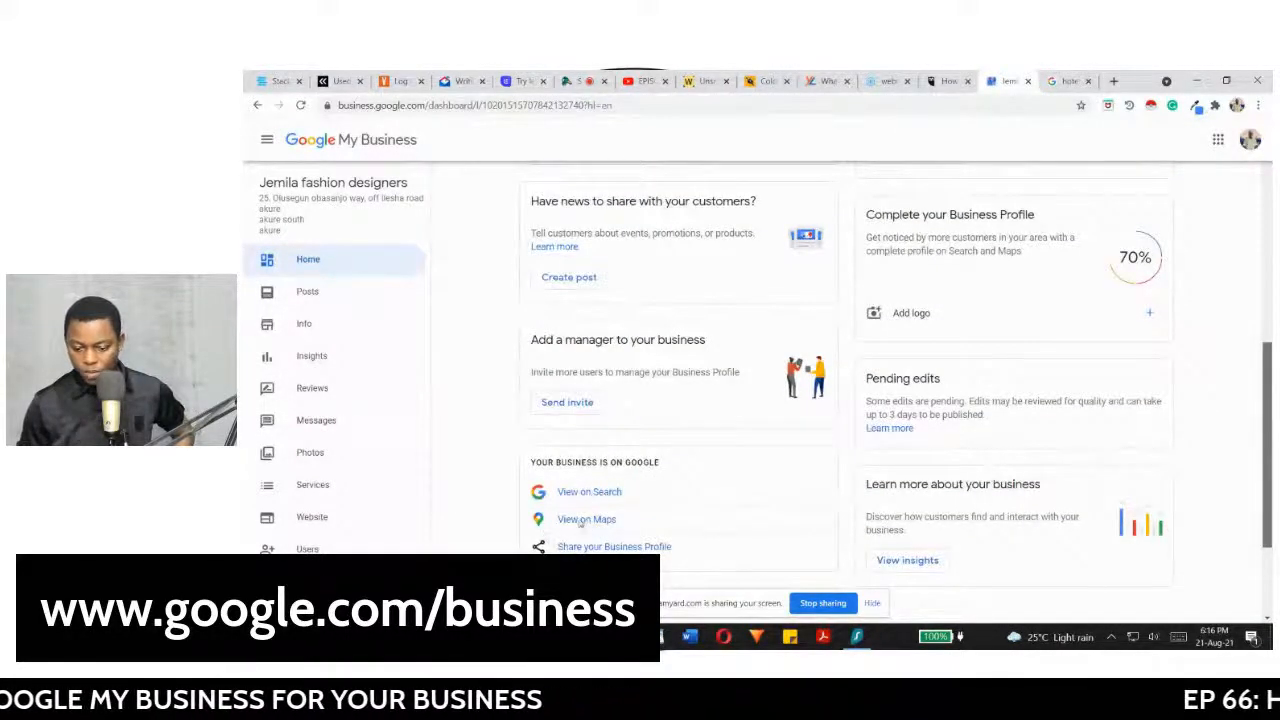
scroll(588, 525, "down", 1)
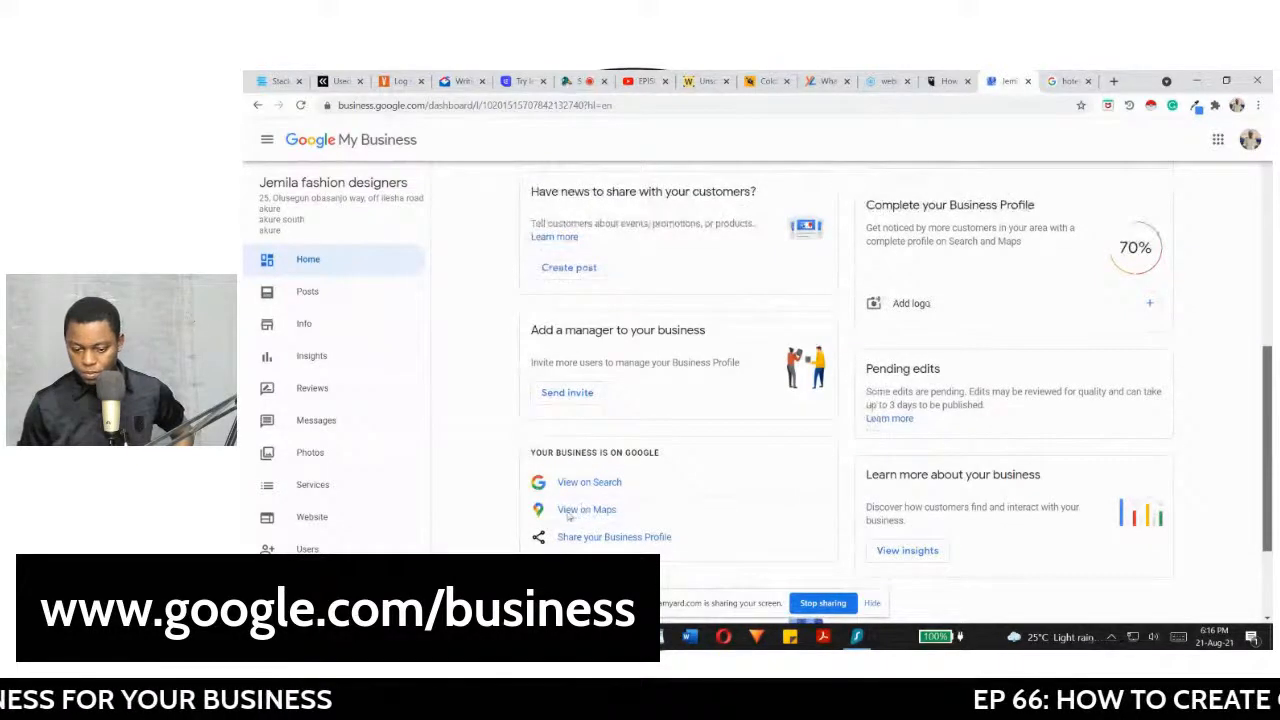
scroll(570, 512, "down", 1)
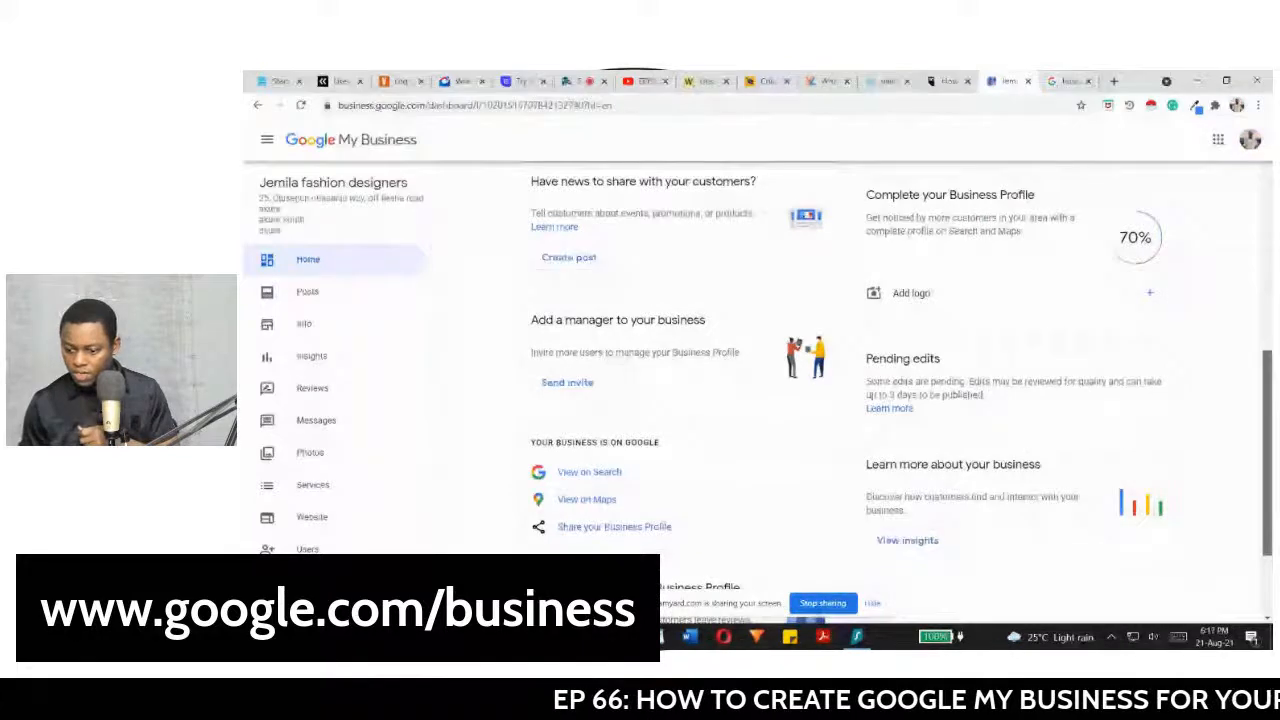
scroll(595, 497, "down", 1)
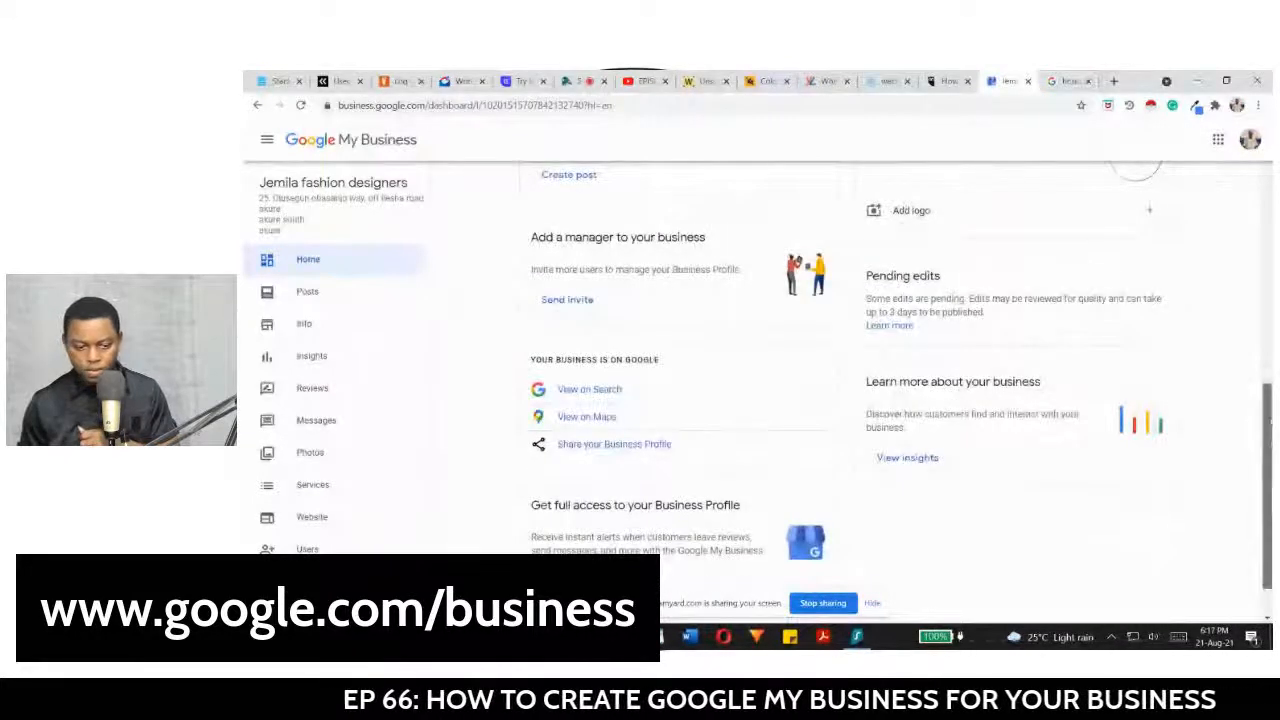
scroll(680, 400, "up", 3)
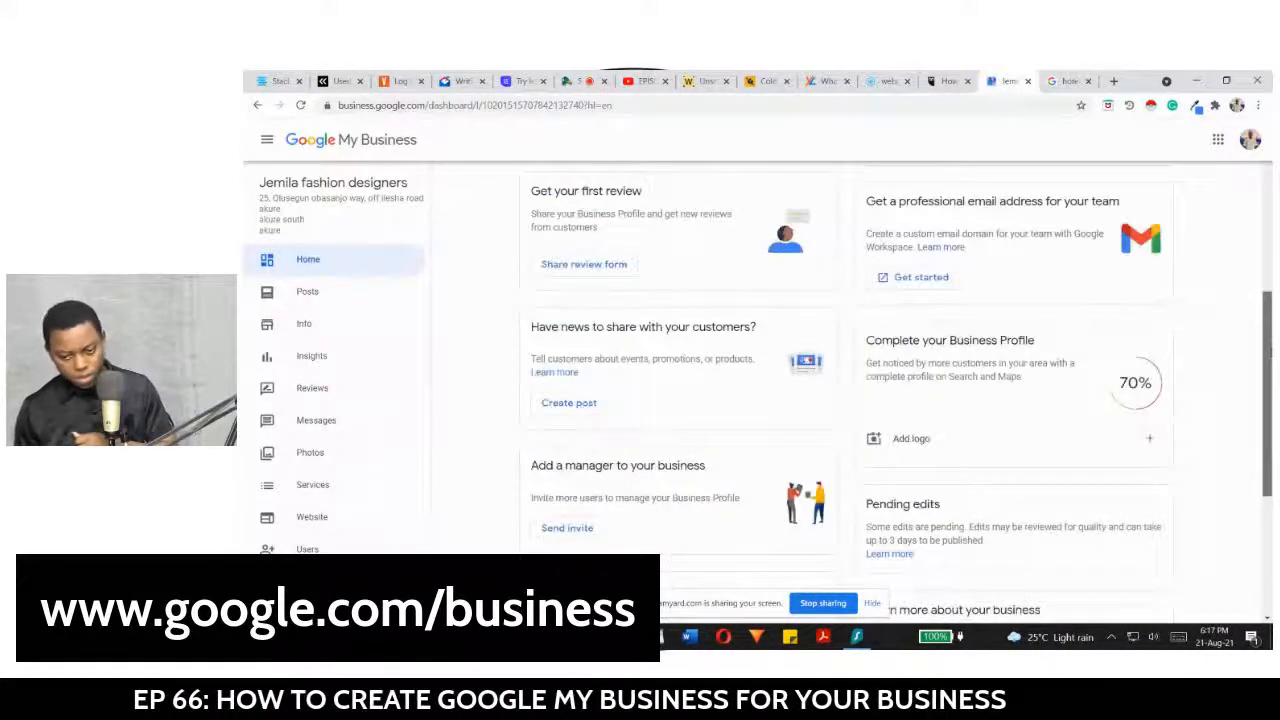
mouse_move(1271, 350)
left_mouse_down()
mouse_move(1271, 214)
mouse_move(1272, 356)
left_mouse_up()
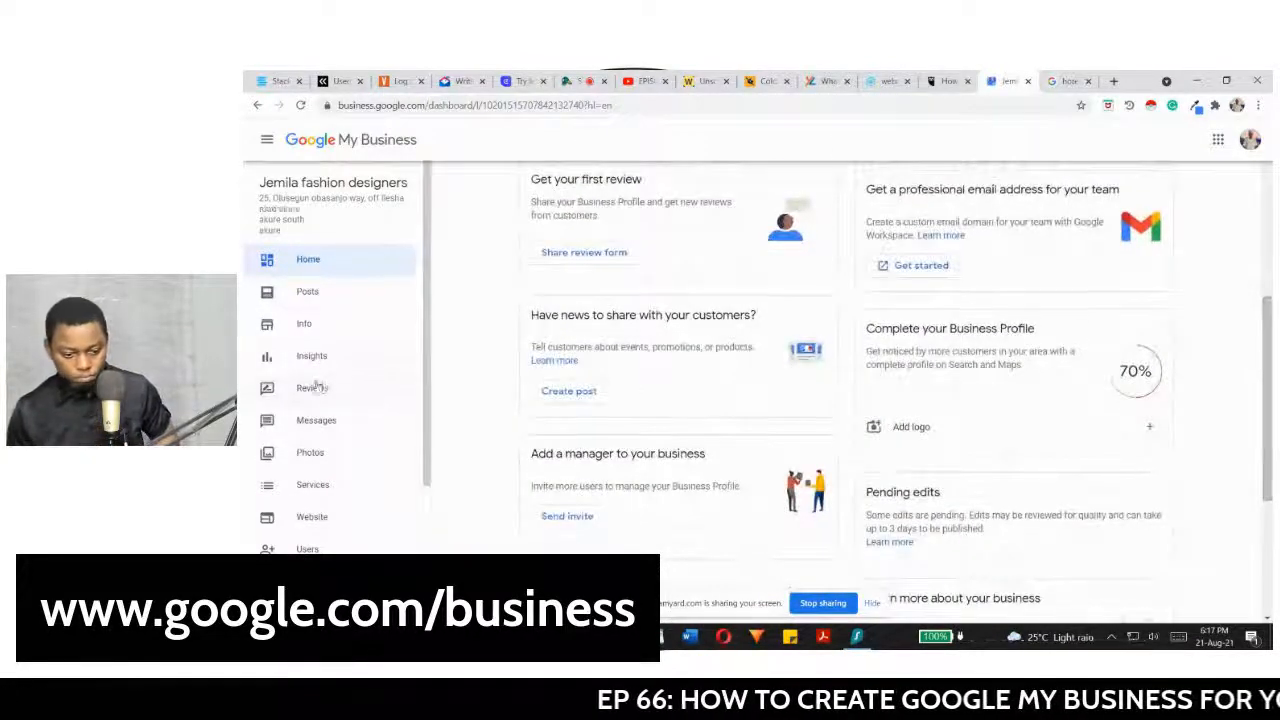
Step: Open the Info page and scroll through the name, category, address, service areas and hours
left_click(299, 325)
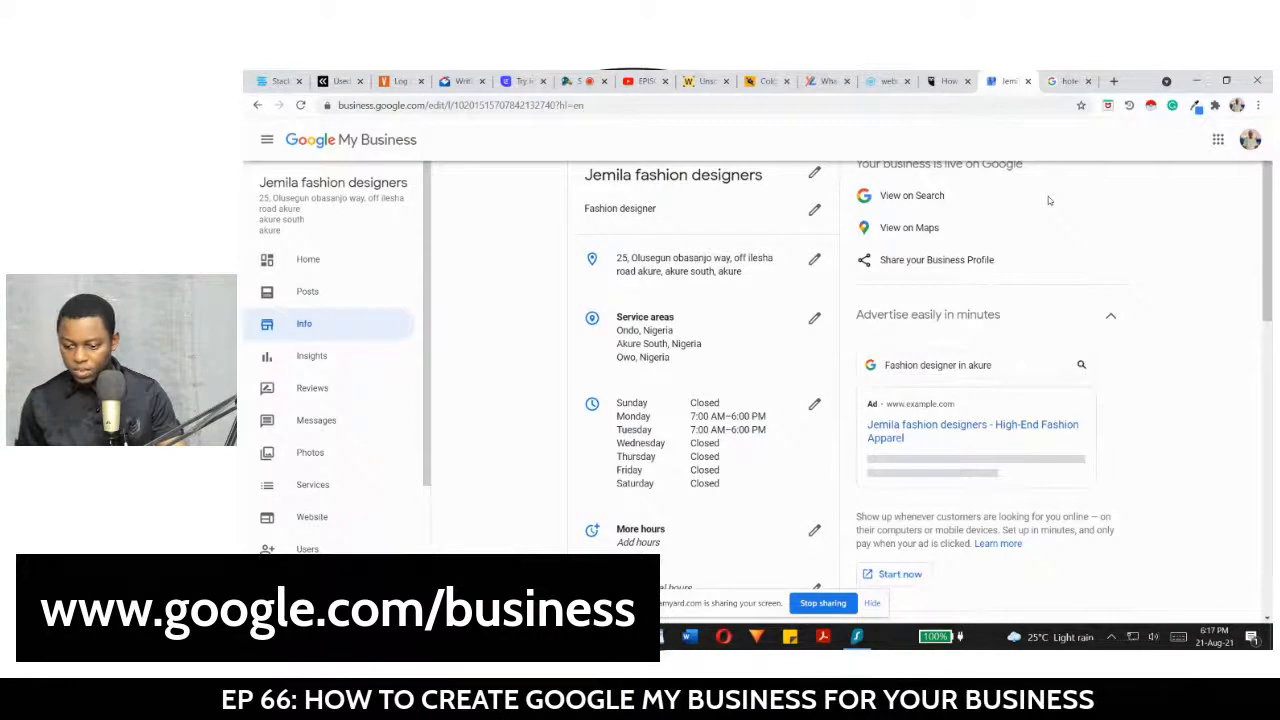
scroll(1048, 196, "down", 2)
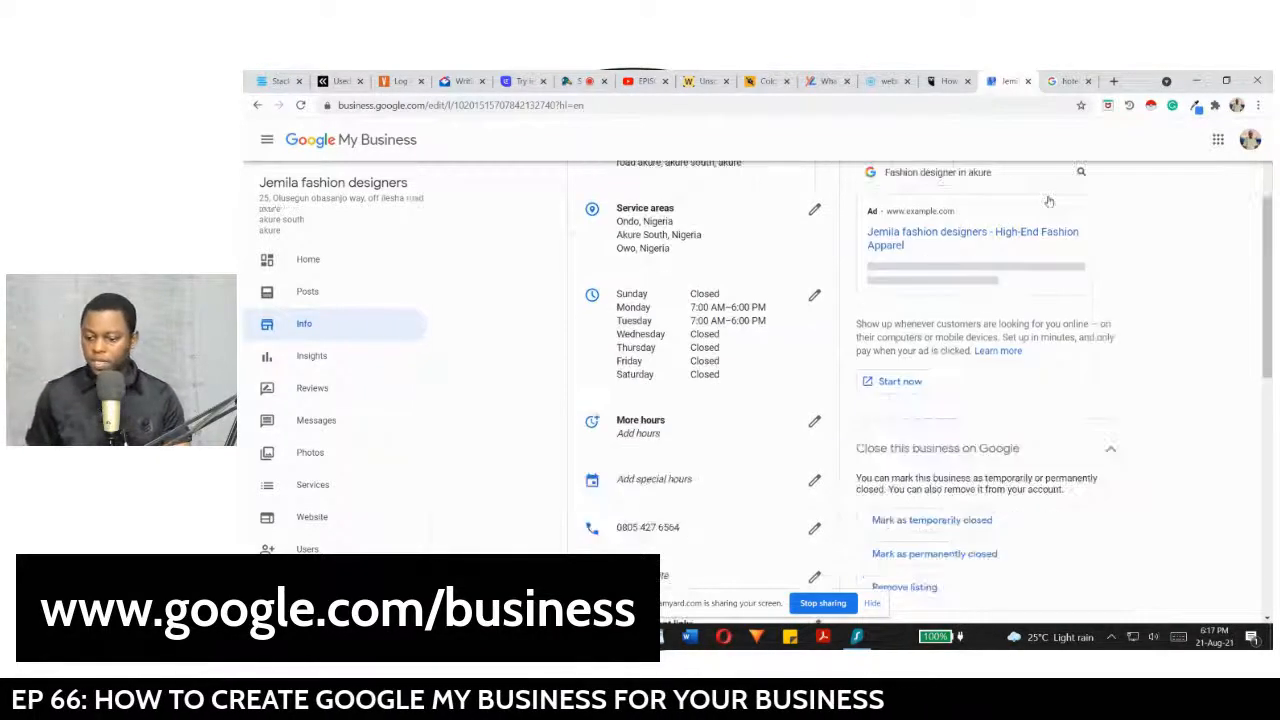
left_click_drag(1270, 211, 1264, 138)
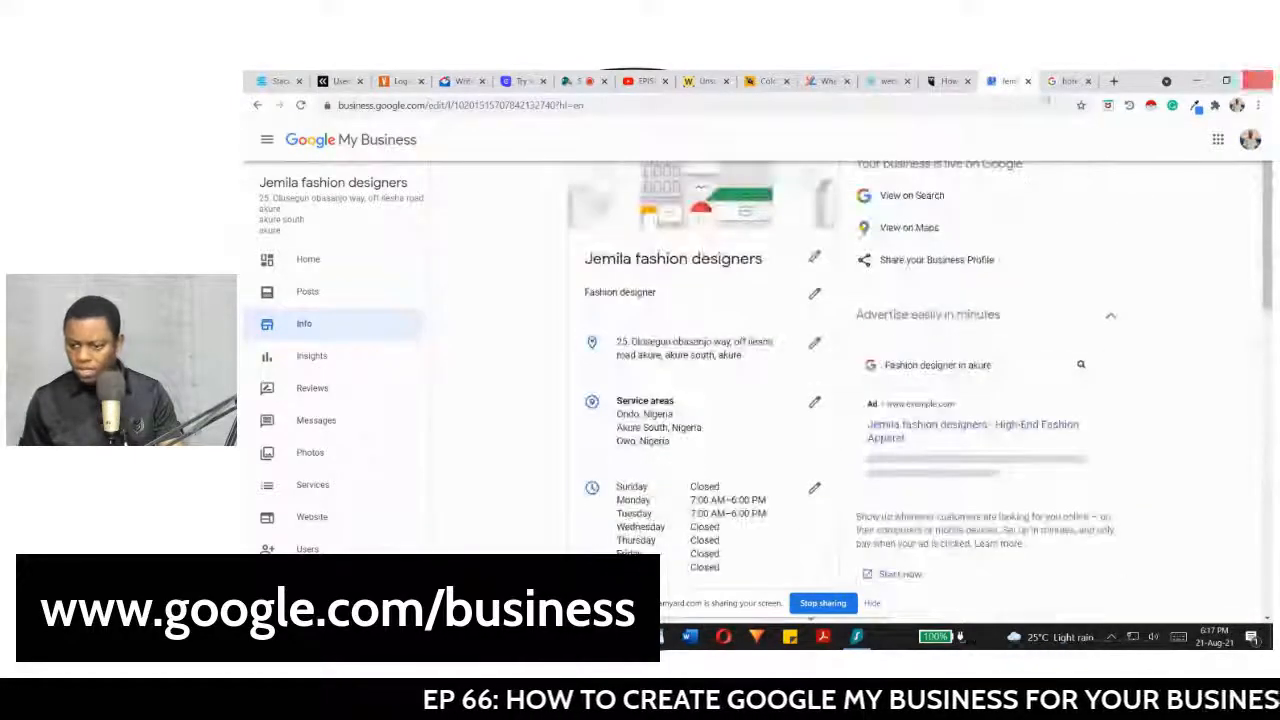
Step: View the live Jemila fashion designers listing on Google Search, then switch to StreamYard
left_click(911, 197)
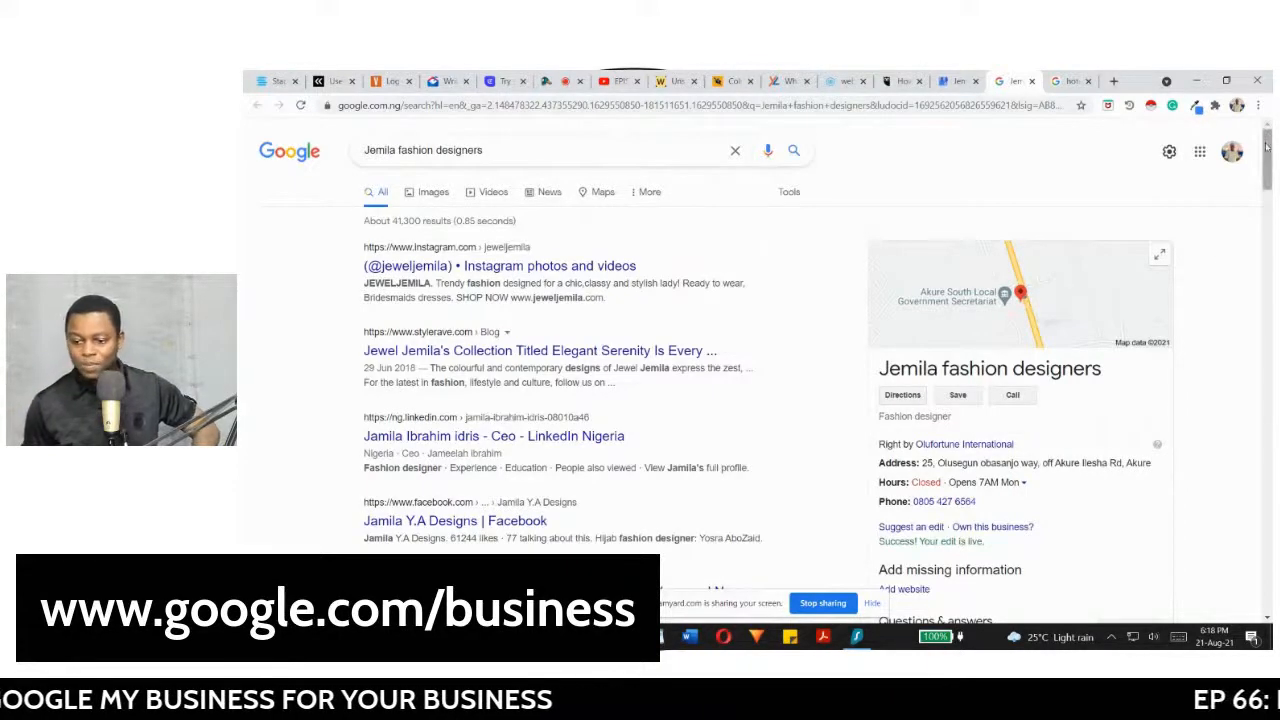
left_click_drag(1266, 147, 1267, 162)
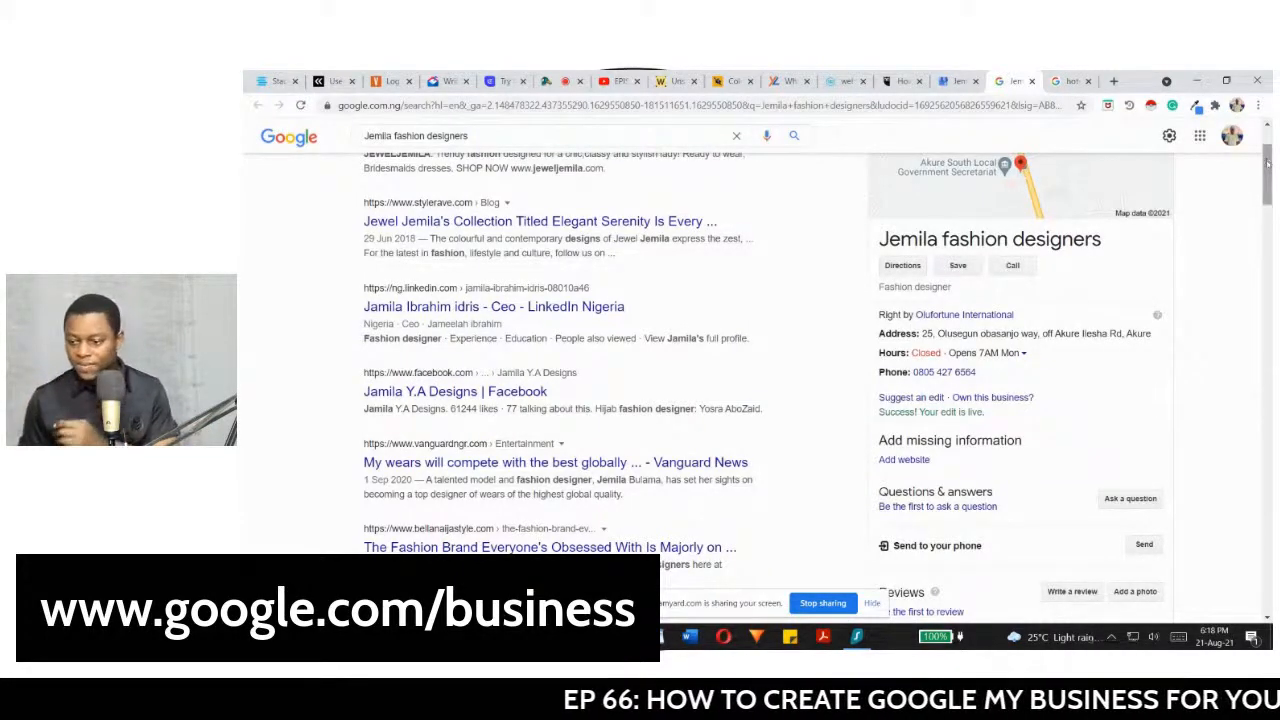
left_click_drag(1267, 162, 1270, 145)
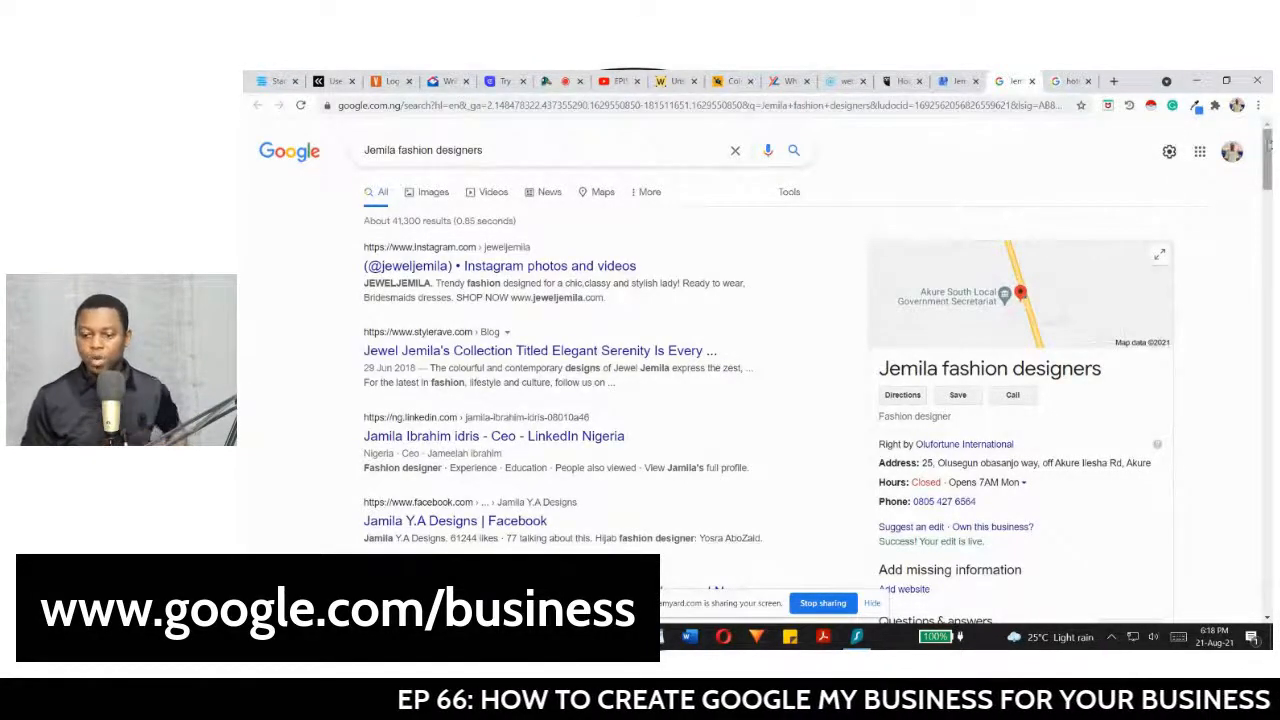
left_click(563, 81)
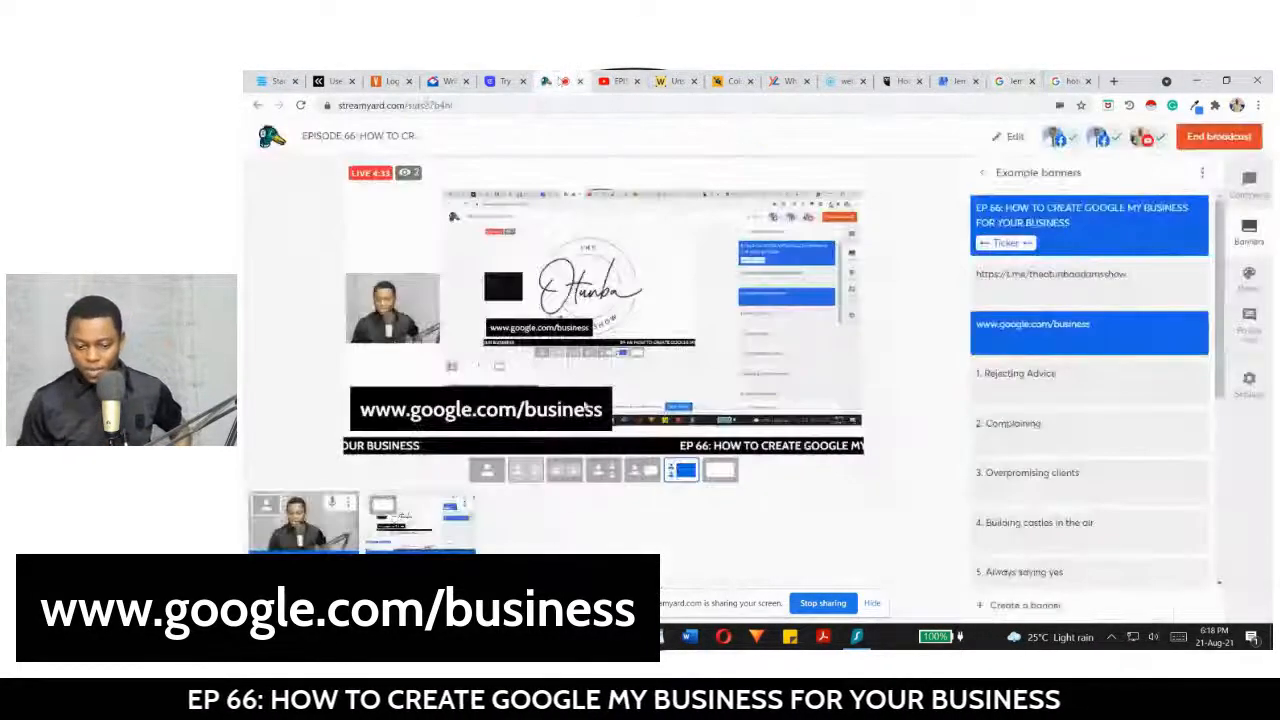